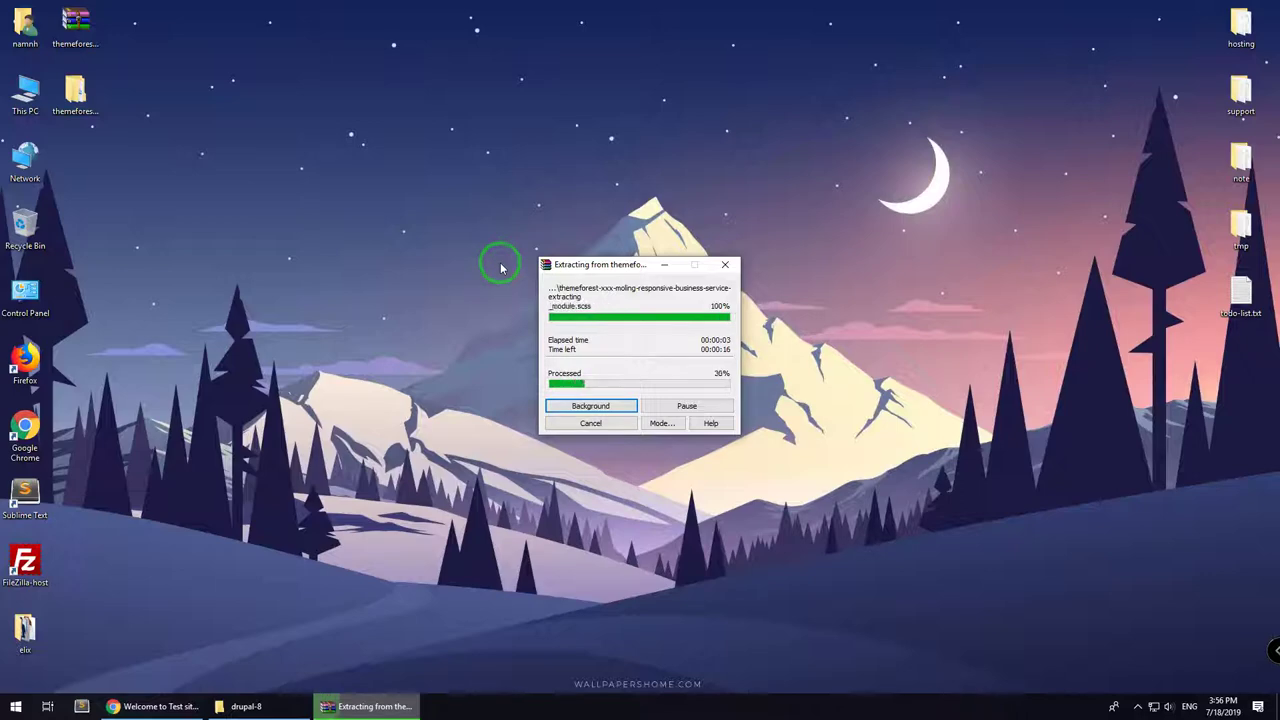
Open the extracted Moling theme package folder on the desktop and look over the folders and zip archives inside it
double_click(90, 95)
click(305, 218)
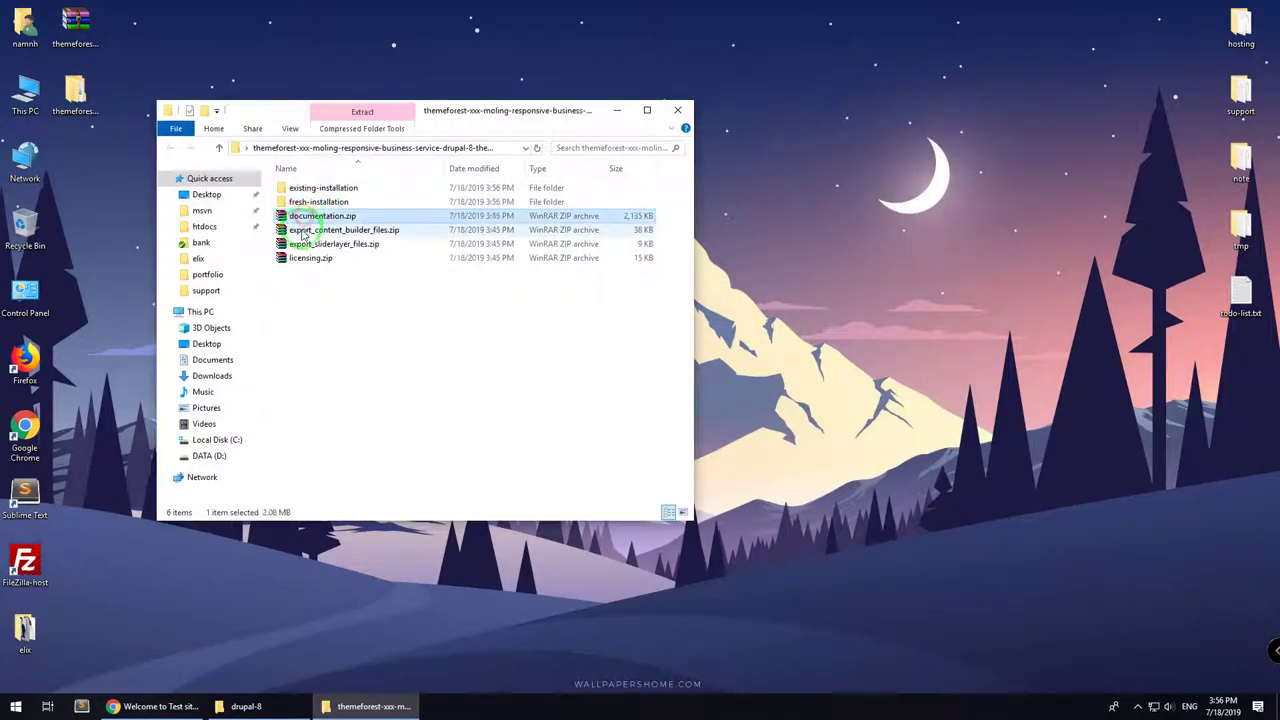
click(303, 244)
click(303, 258)
click(343, 311)
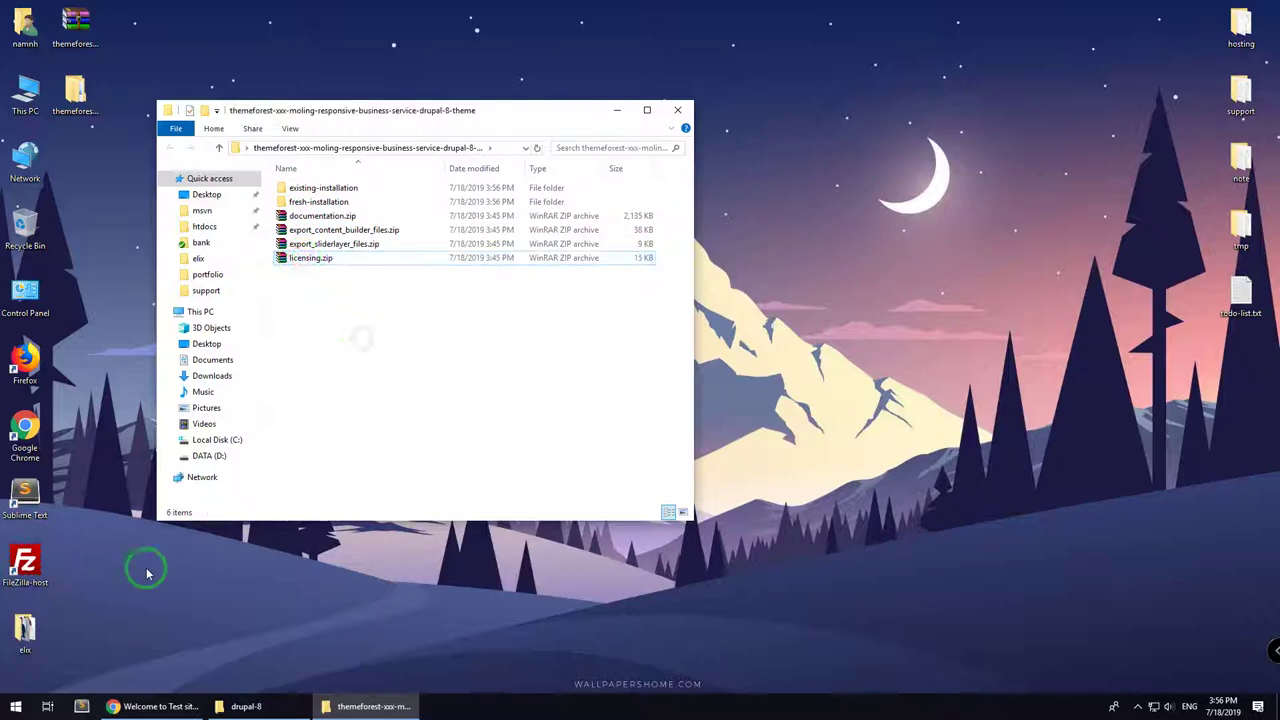
Check the drupal-8 test site and its localhost address in Chrome, and return to the theme package folder
click(162, 708)
drag(137, 34, 183, 30)
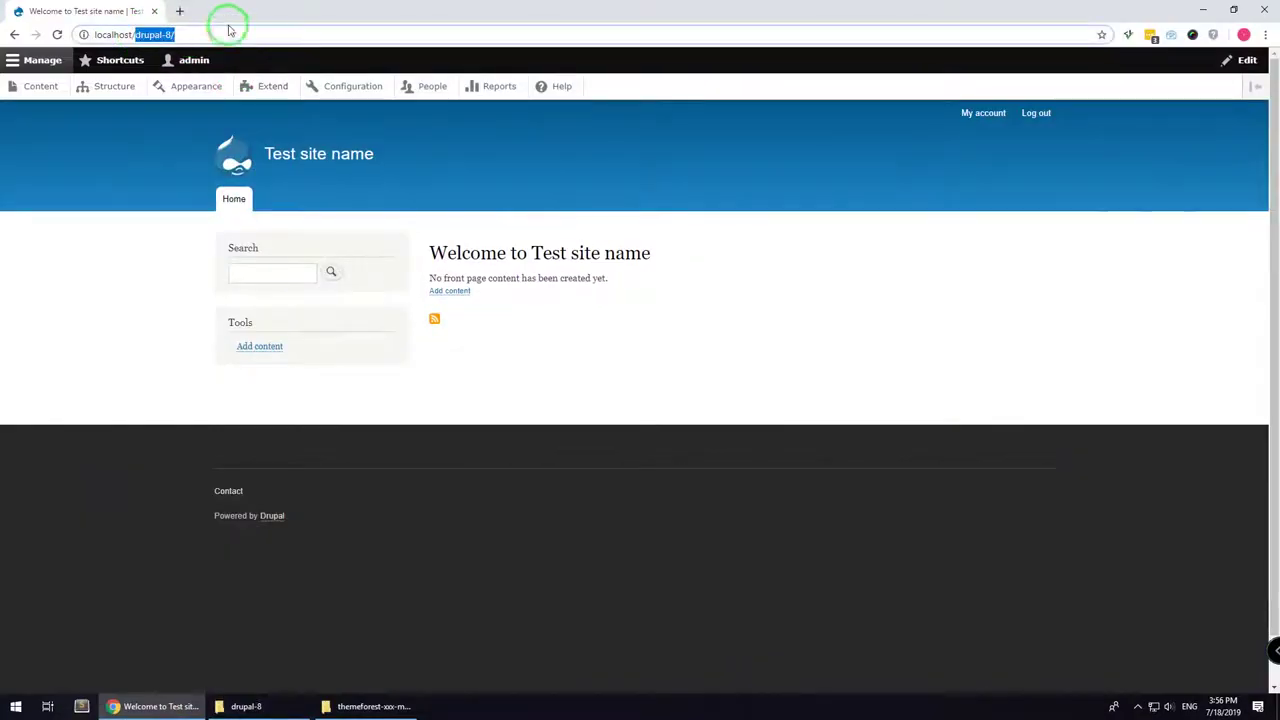
click(117, 257)
click(160, 706)
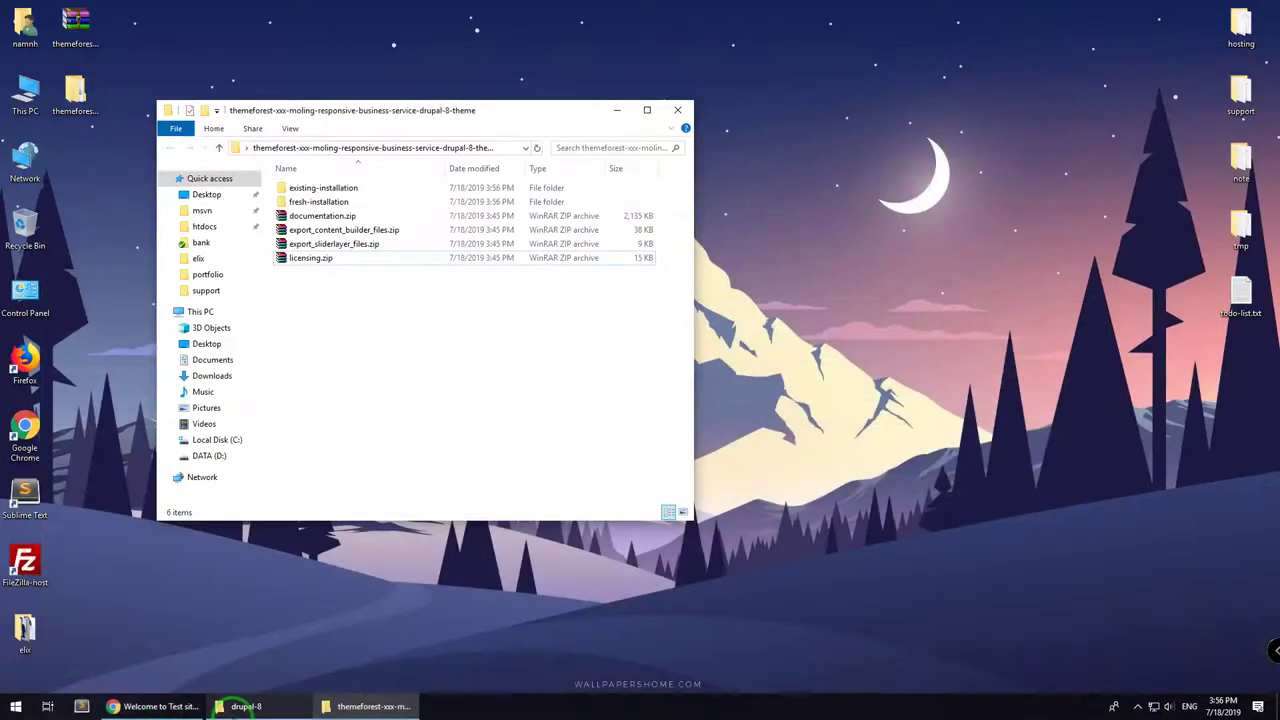
Copy all module folders from the package's existing-installation modules folder into the modules folder of htdocs drupal-8
click(240, 707)
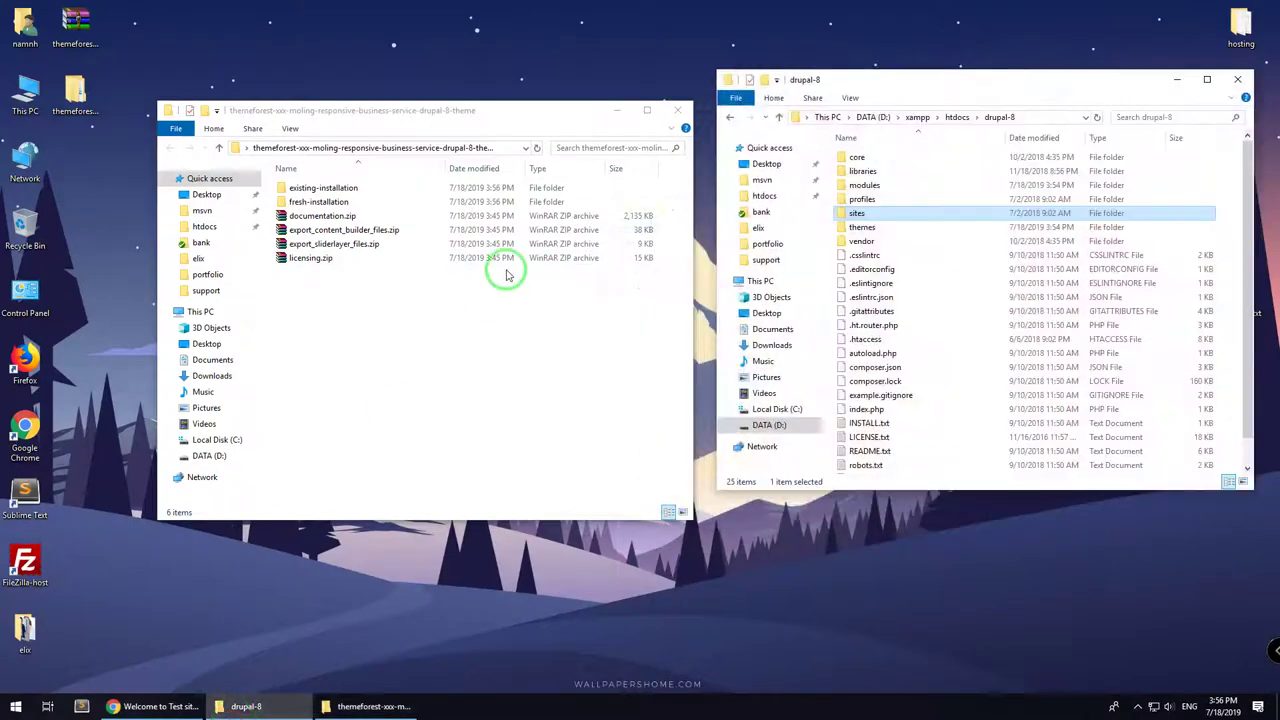
click(1000, 117)
double_click(863, 185)
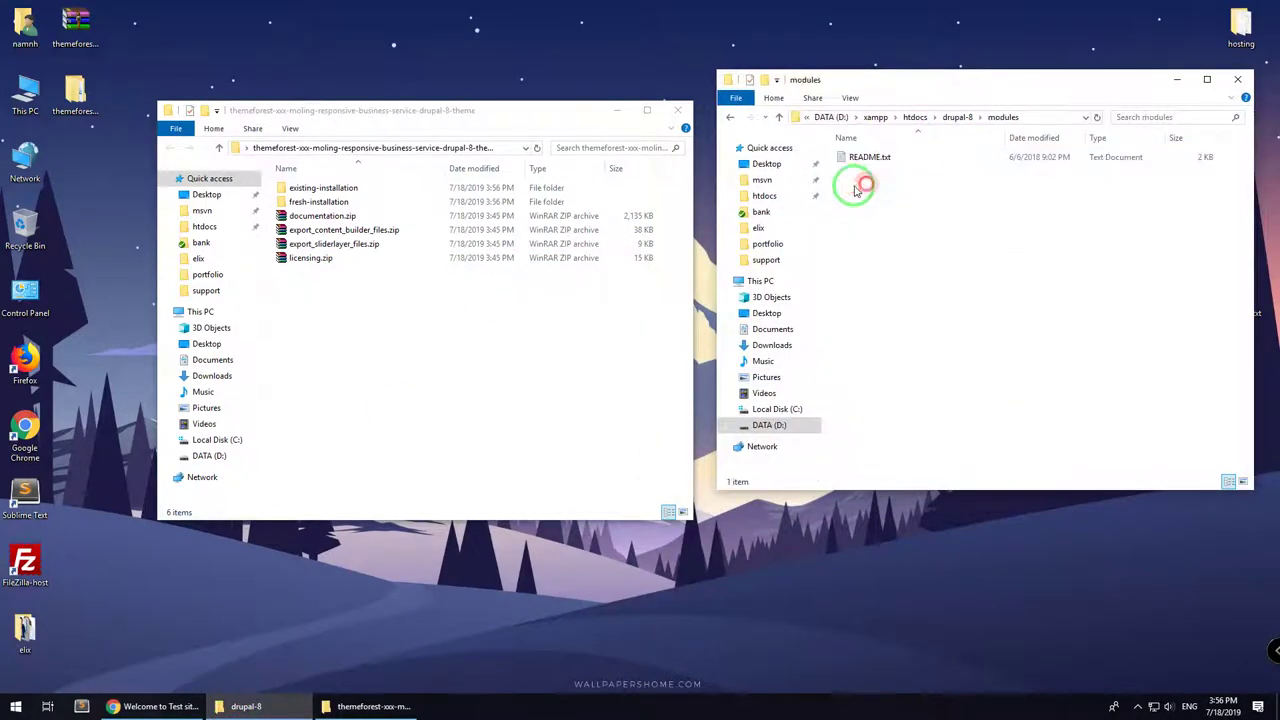
double_click(335, 188)
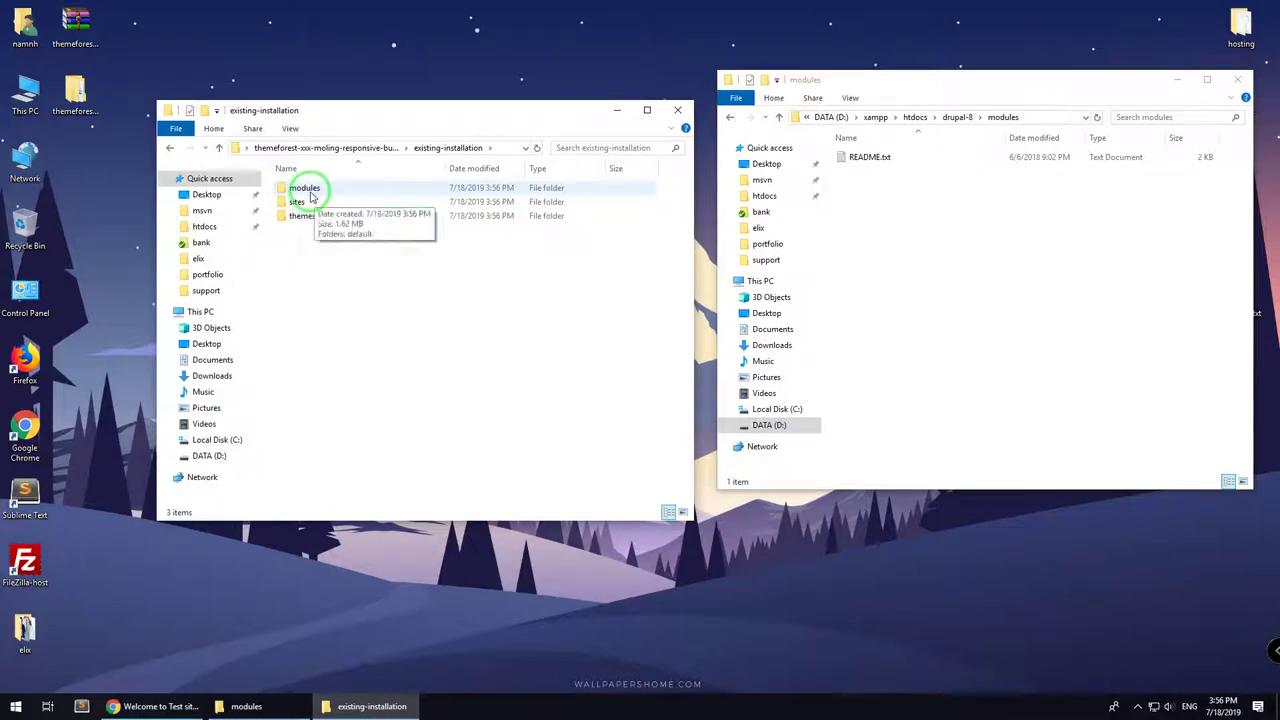
double_click(310, 190)
key(ctrl+a)
drag(315, 229, 886, 251)
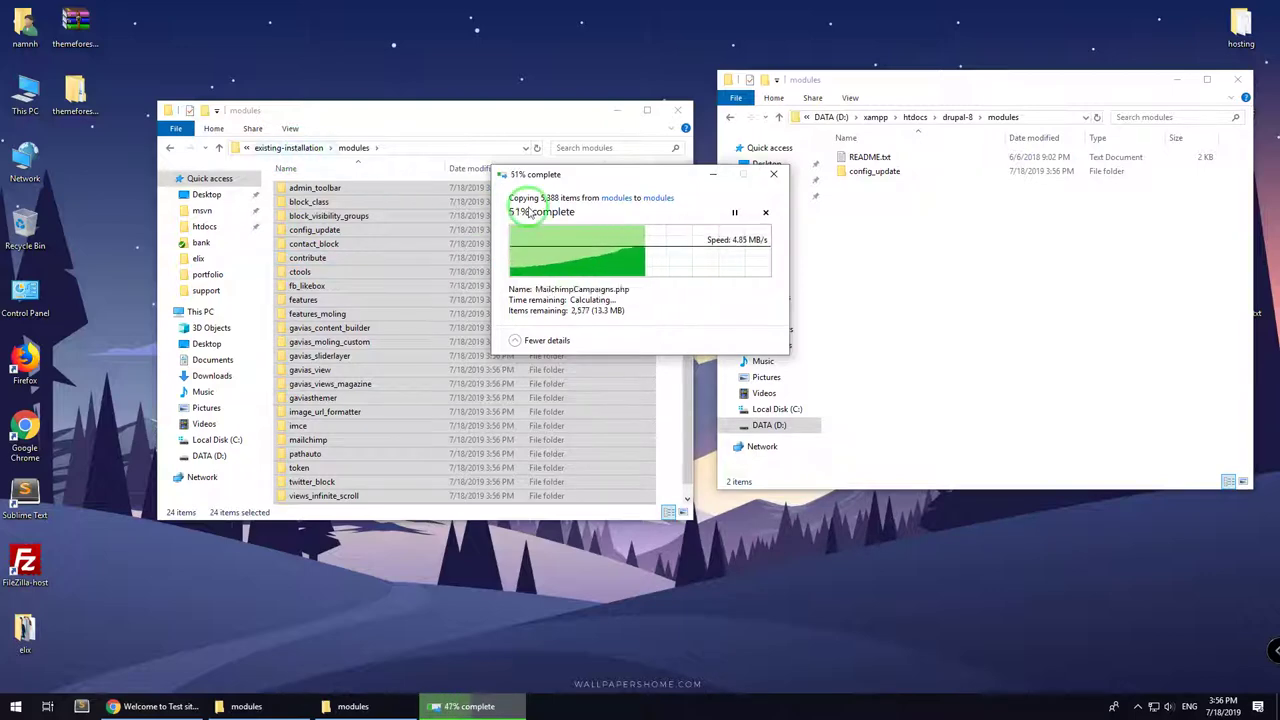
Copy the default folder from the existing-installation sites folder into the drupal-8 sites folder
click(307, 148)
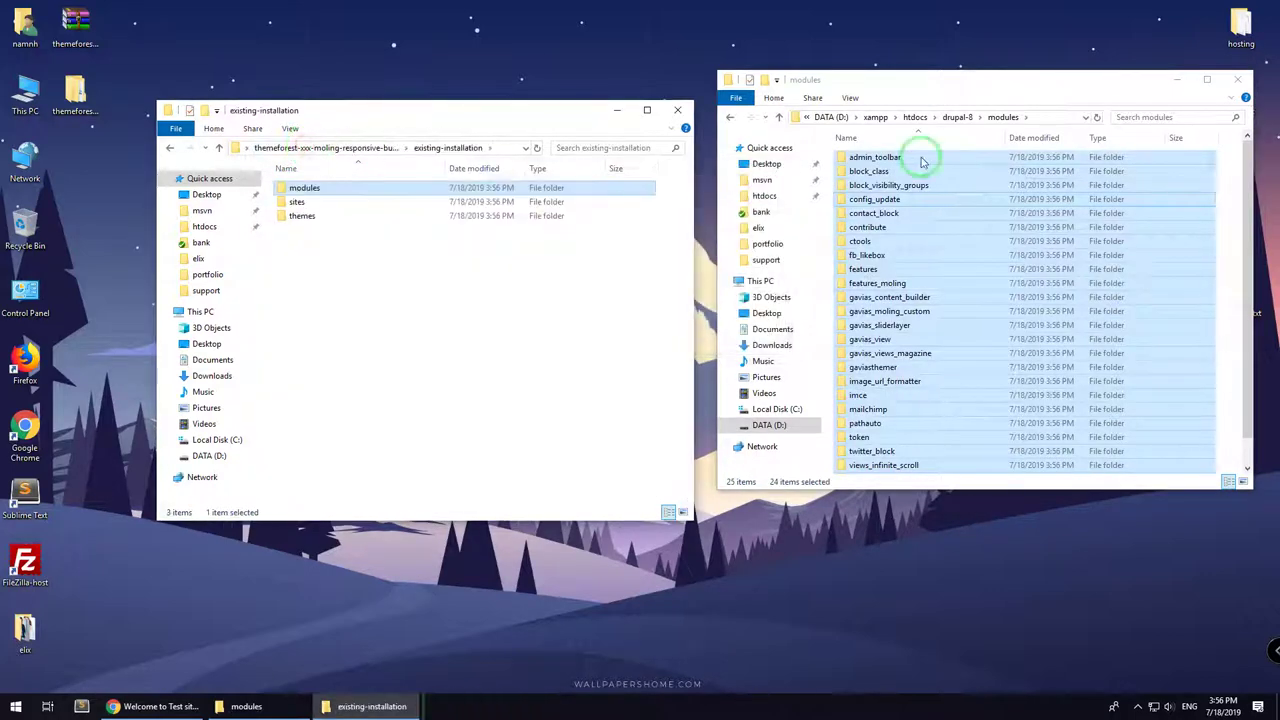
click(969, 118)
double_click(296, 202)
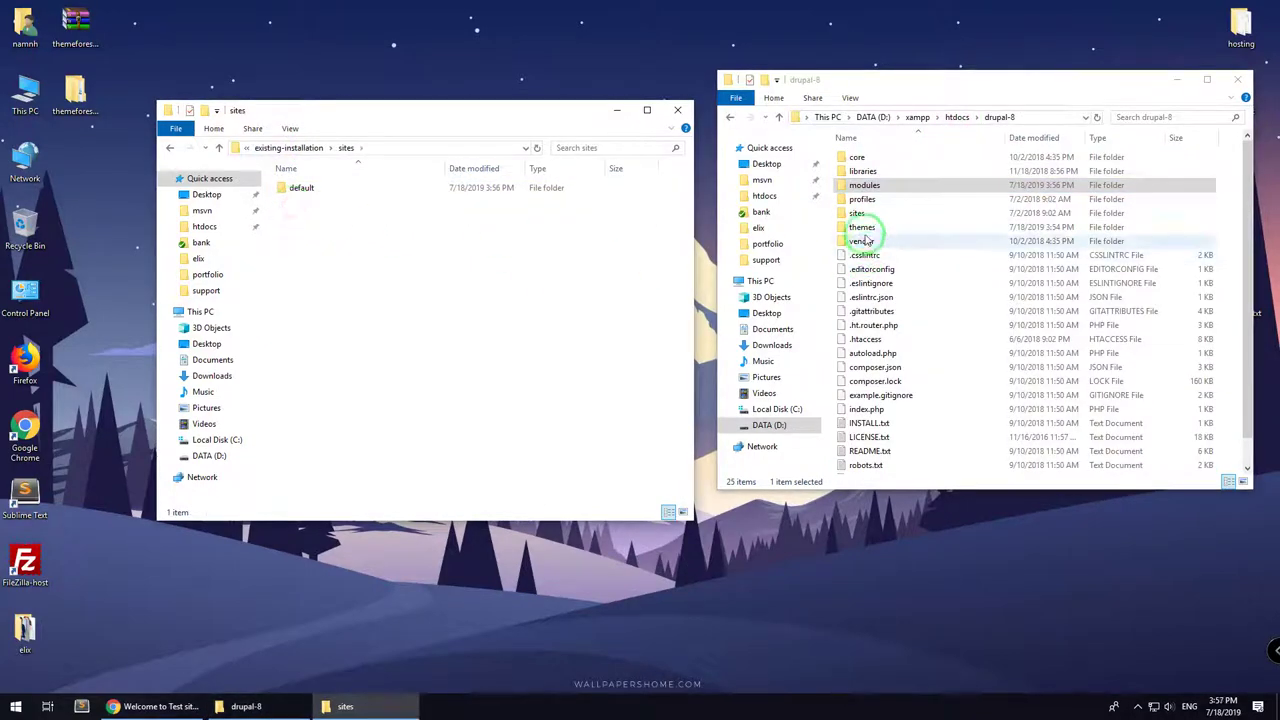
double_click(869, 212)
drag(298, 190, 910, 327)
Copy the gavias_moling folder from the existing-installation themes folder into the drupal-8 themes folder
click(289, 148)
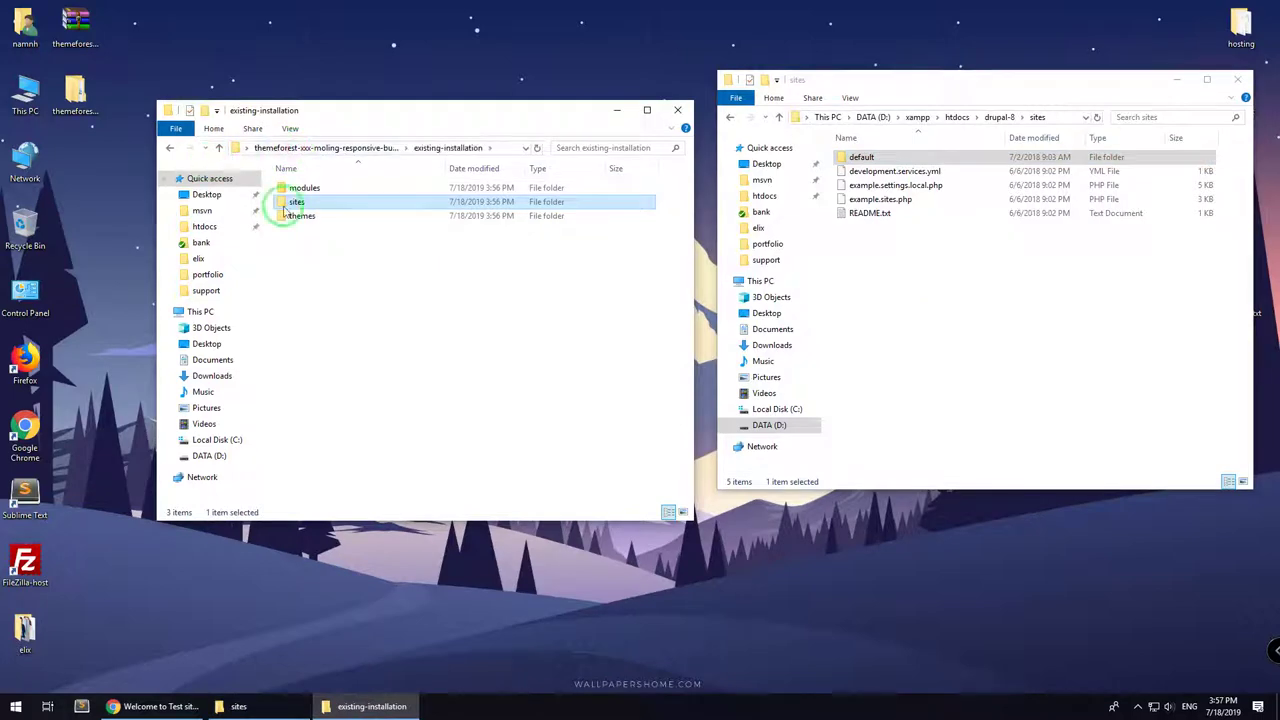
double_click(299, 215)
click(993, 118)
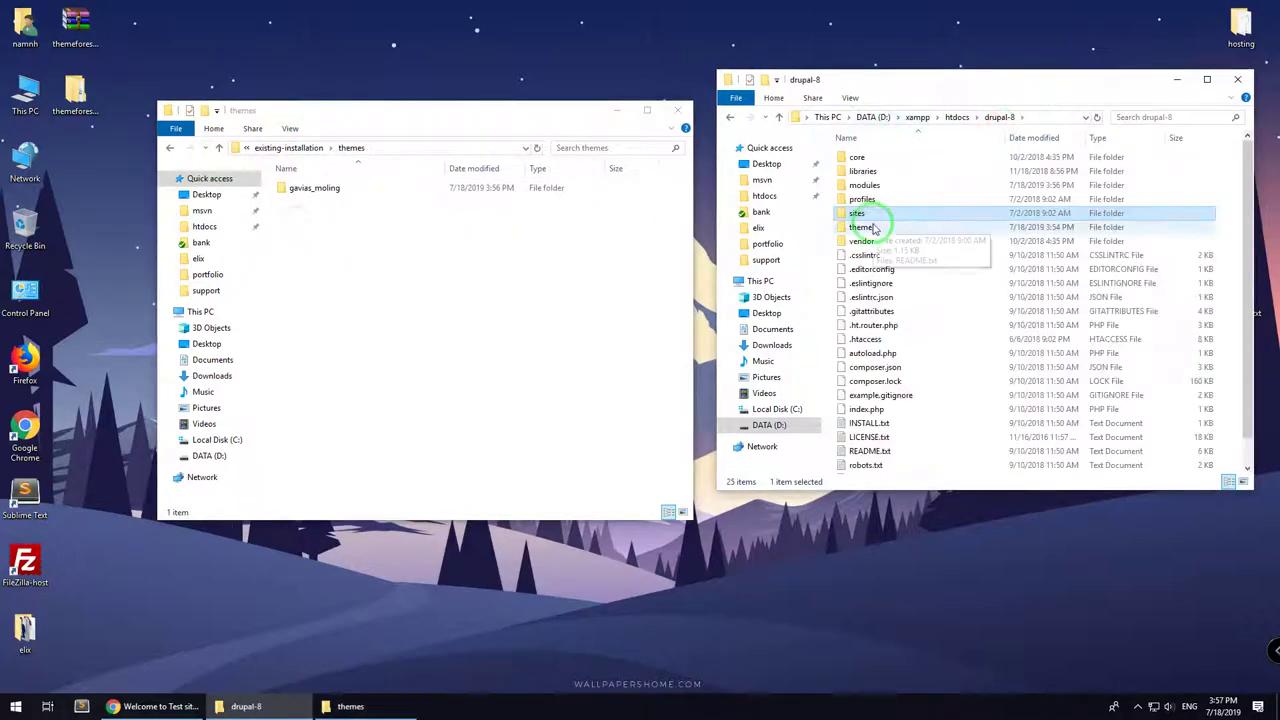
double_click(866, 227)
drag(320, 190, 924, 249)
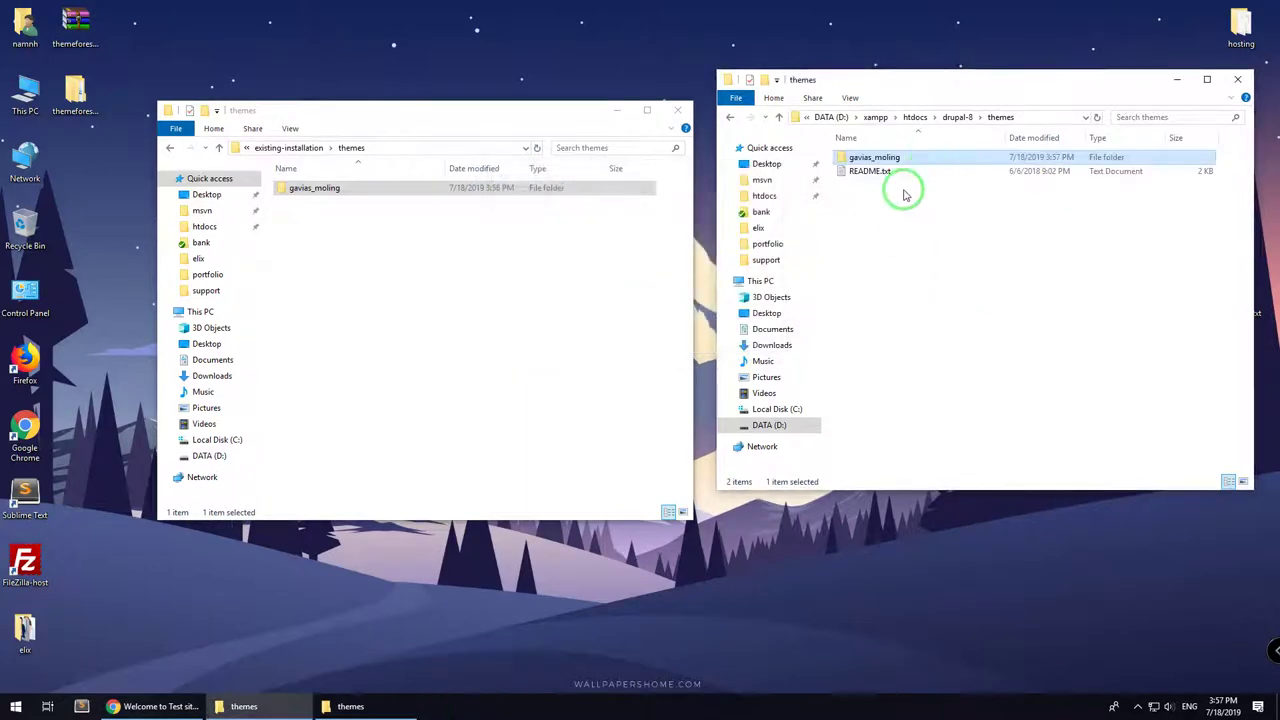
Switch to the Drupal site in Chrome, and install the Gavias Moling theme as the site's default
click(155, 706)
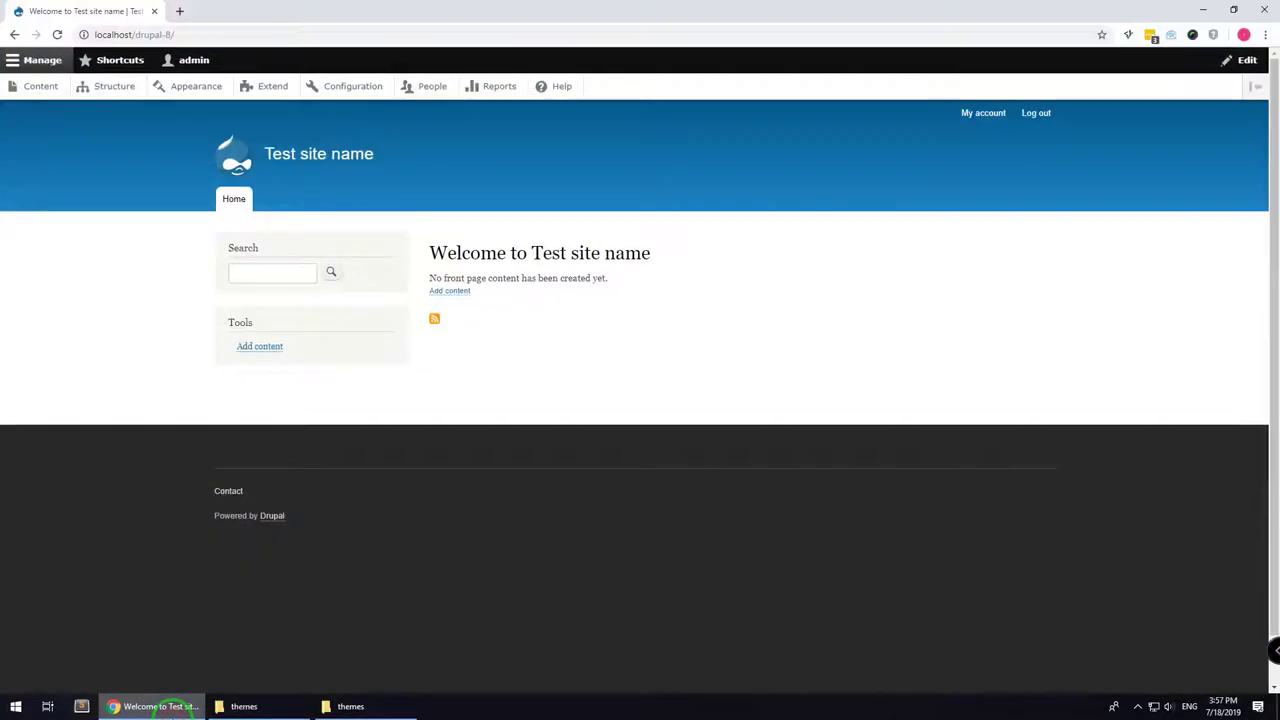
click(270, 90)
click(200, 90)
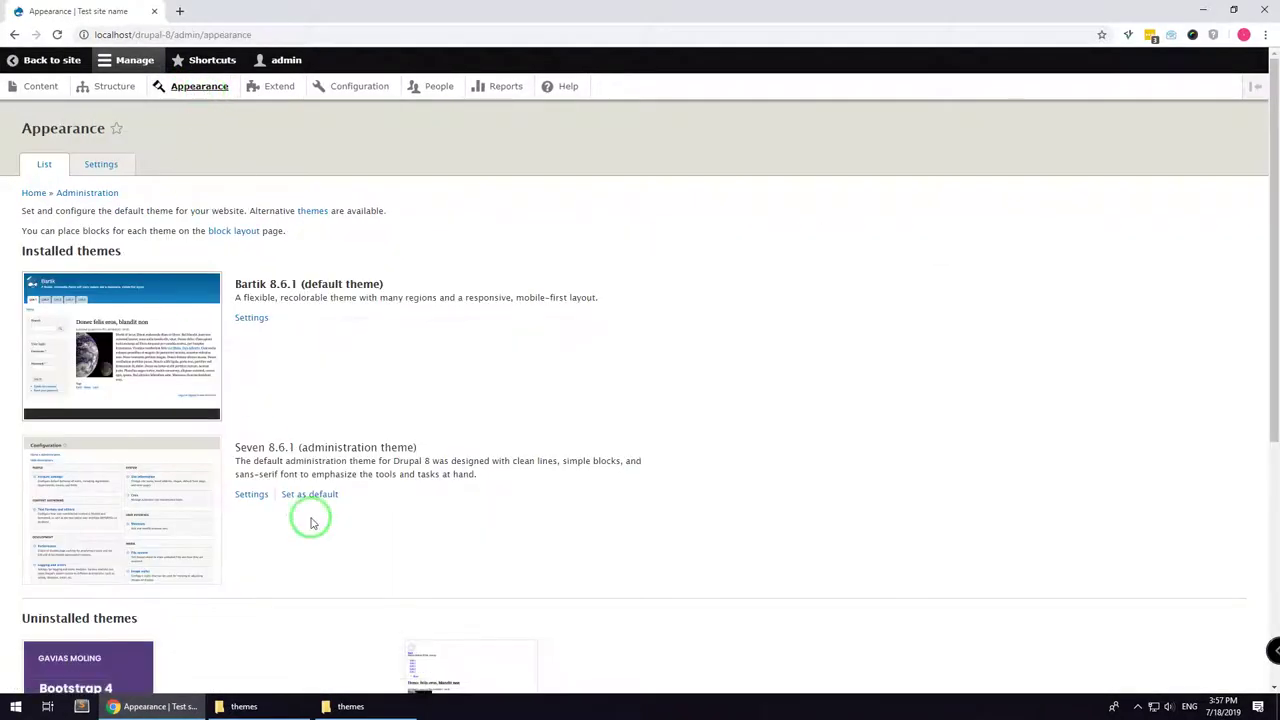
scroll(290, 521, down, 2)
click(112, 588)
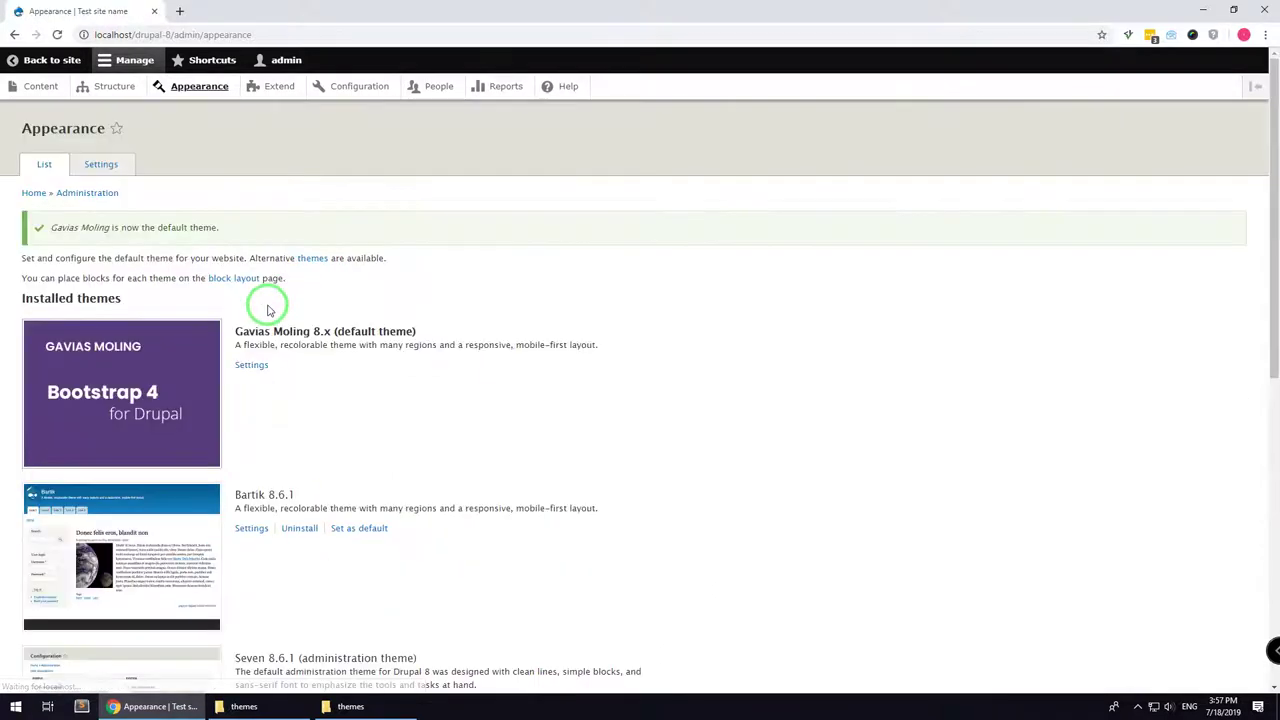
Filter the modules by "gavias" and install Gavias Content Builder, Custom View, Moling Themer, SliderLayer, Themer and Views Magazine
click(278, 90)
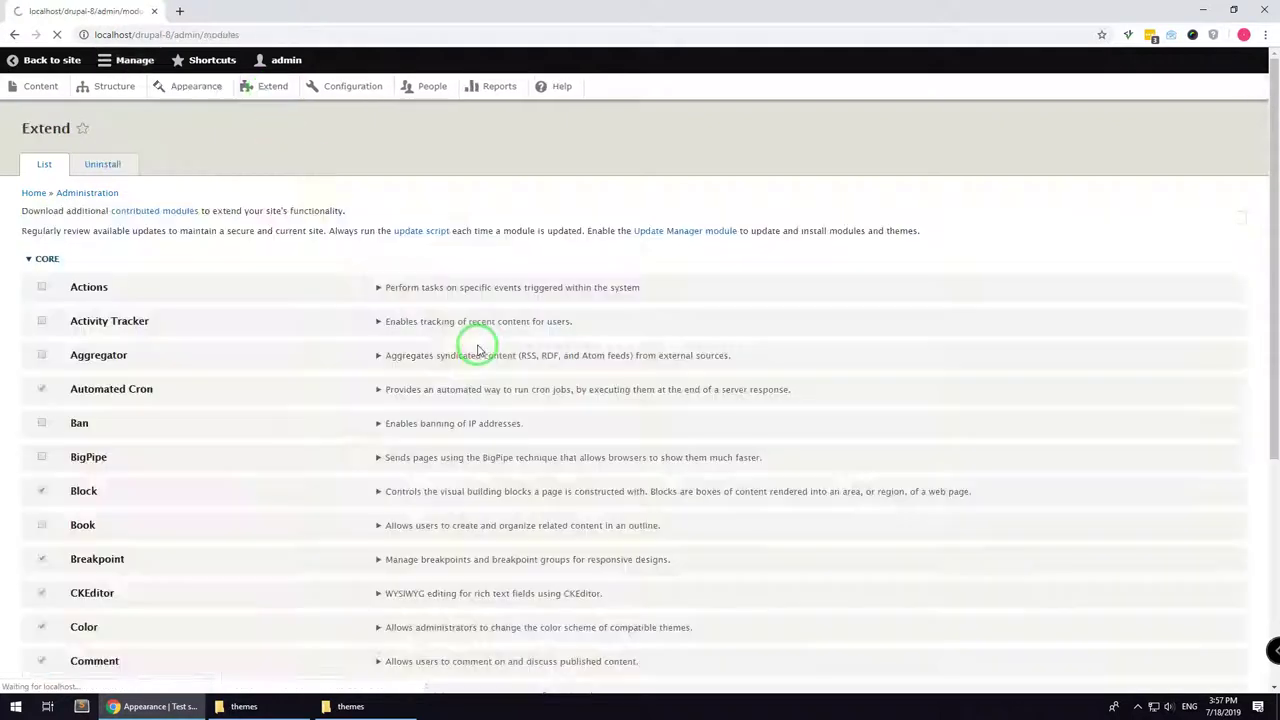
click(113, 254)
text(gavias)
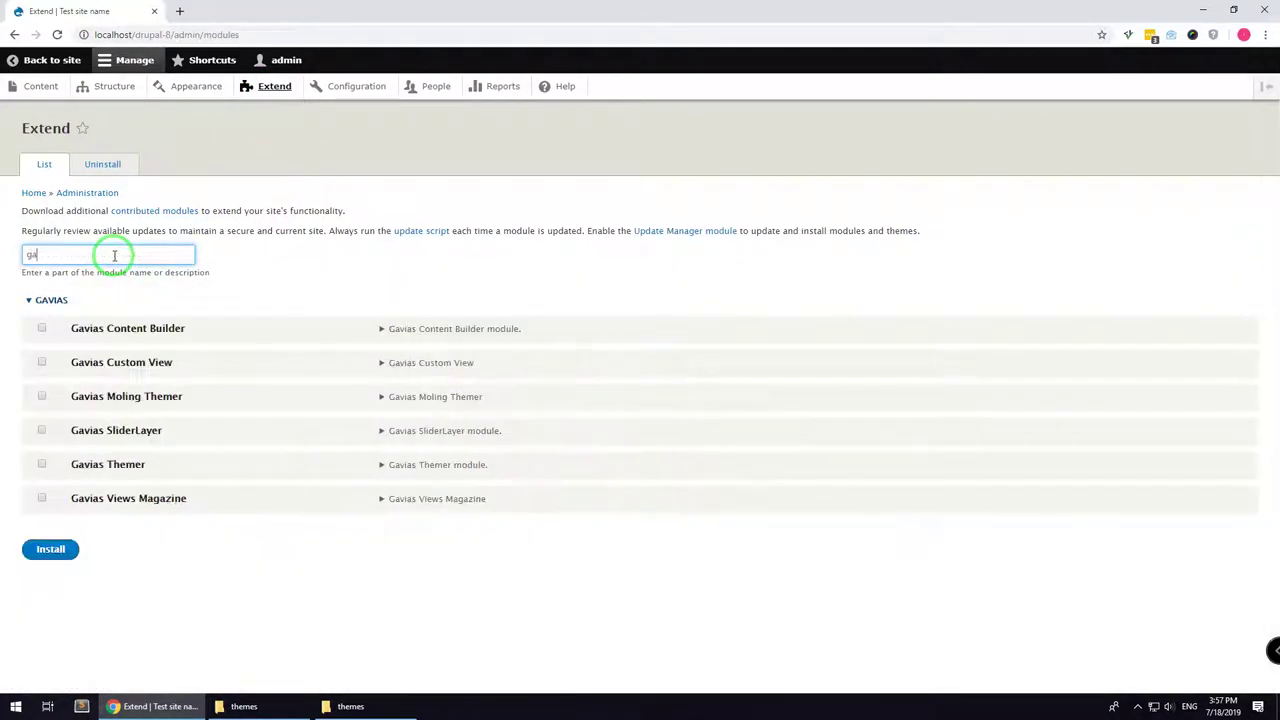
click(108, 328)
click(106, 364)
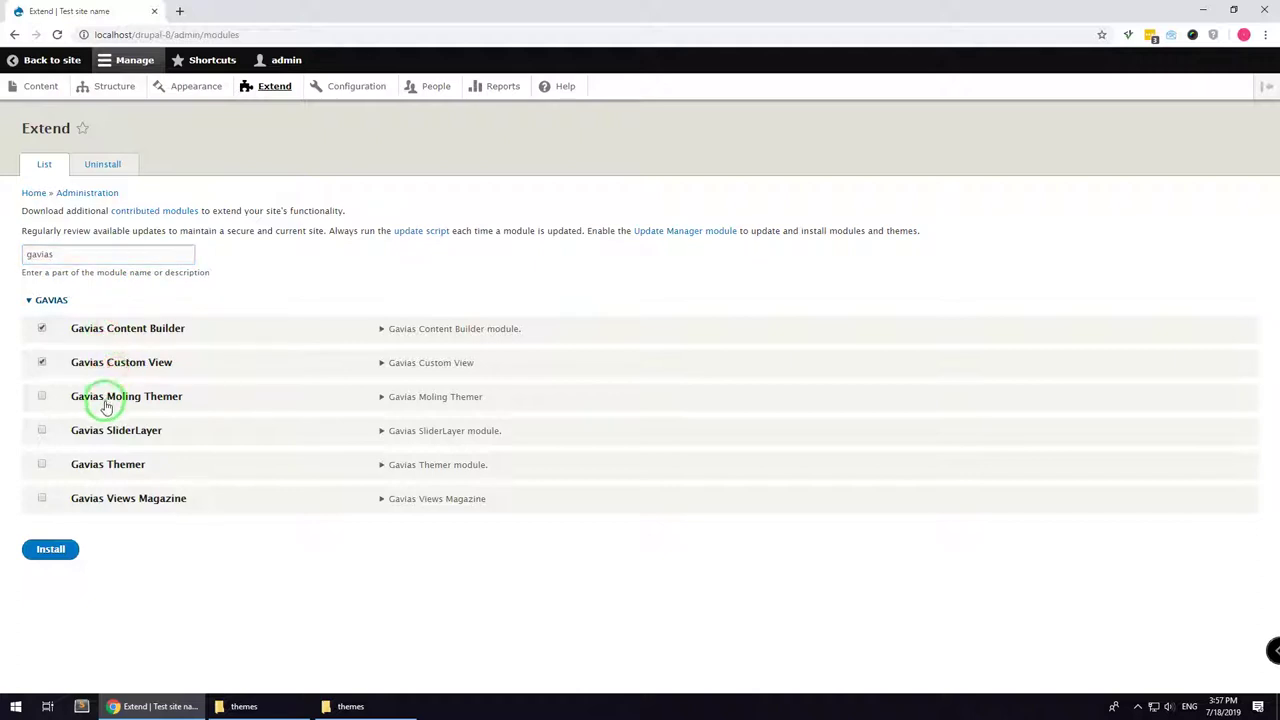
click(106, 404)
click(104, 432)
click(110, 464)
click(116, 503)
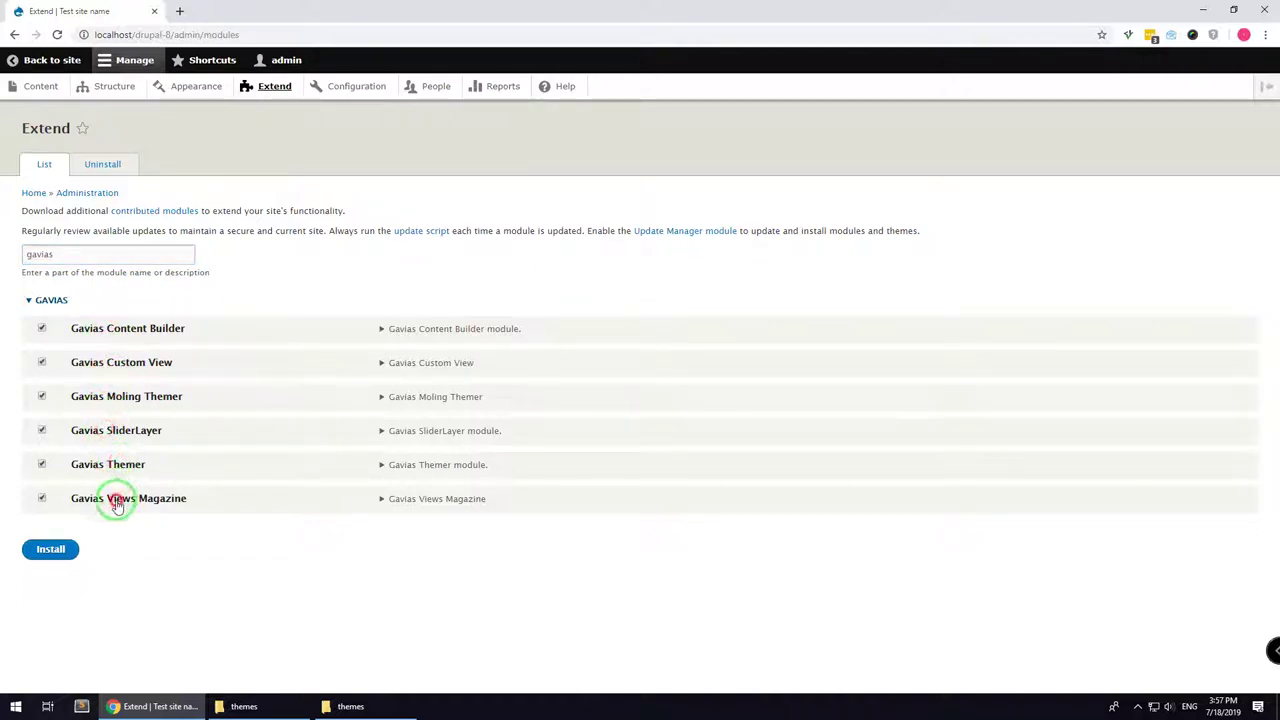
click(50, 549)
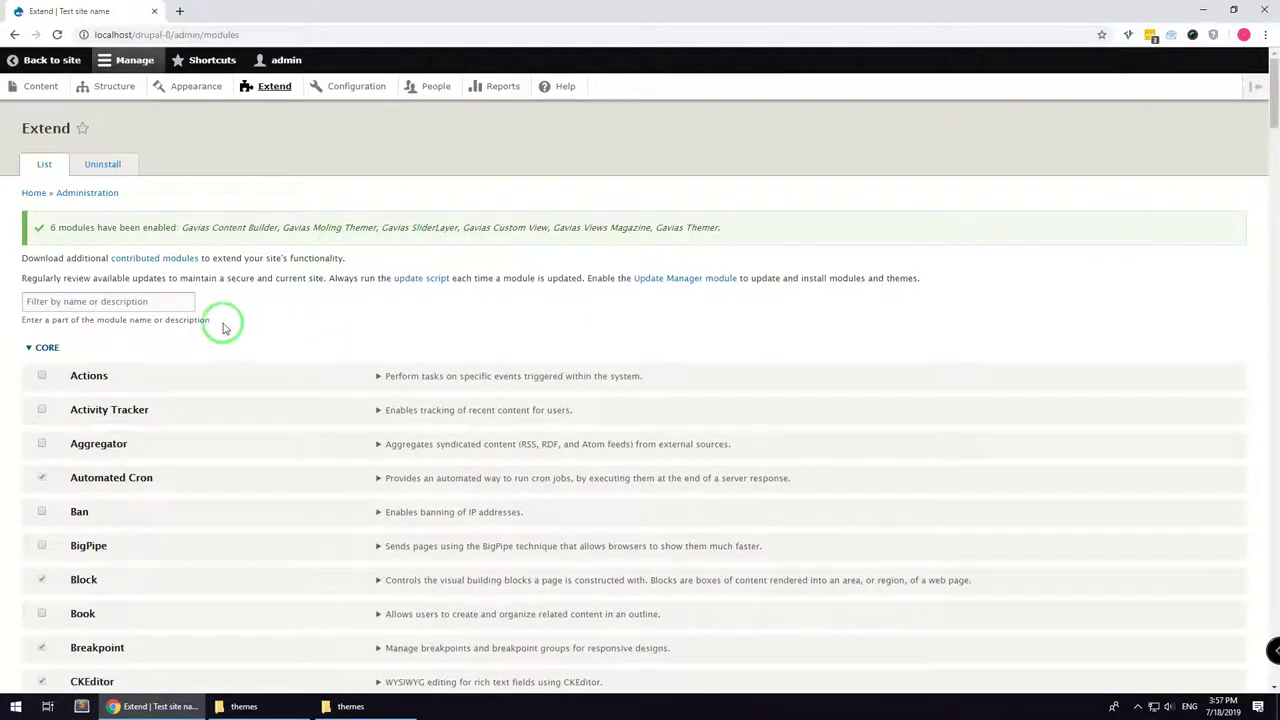
Find and install the Features Moling module together with its required modules, and check the site's content types list
click(166, 303)
text(moling)
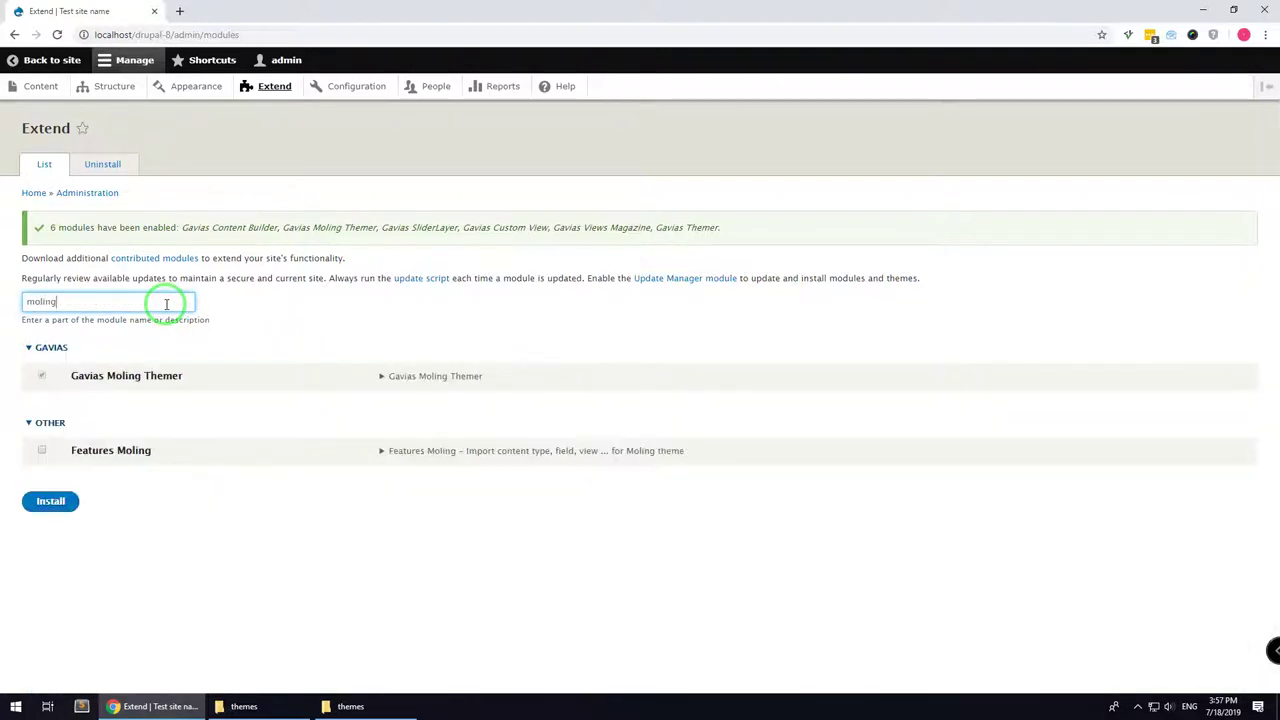
click(91, 450)
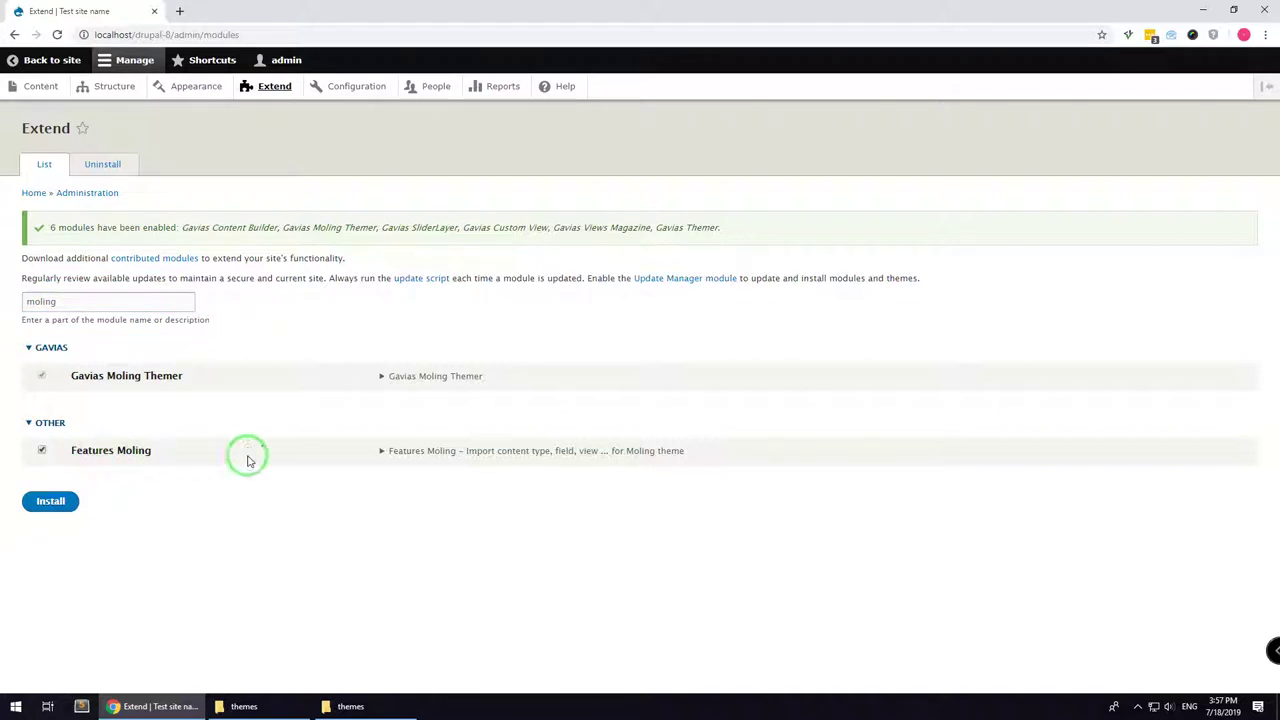
click(44, 502)
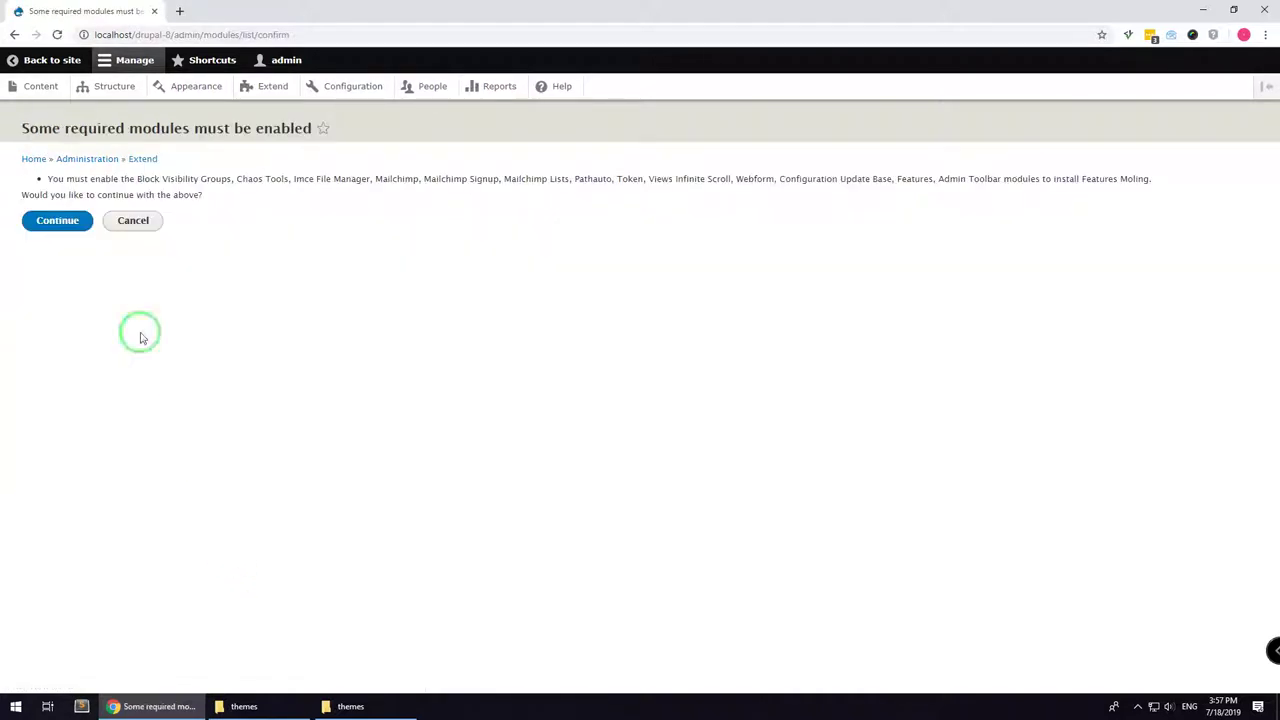
click(57, 222)
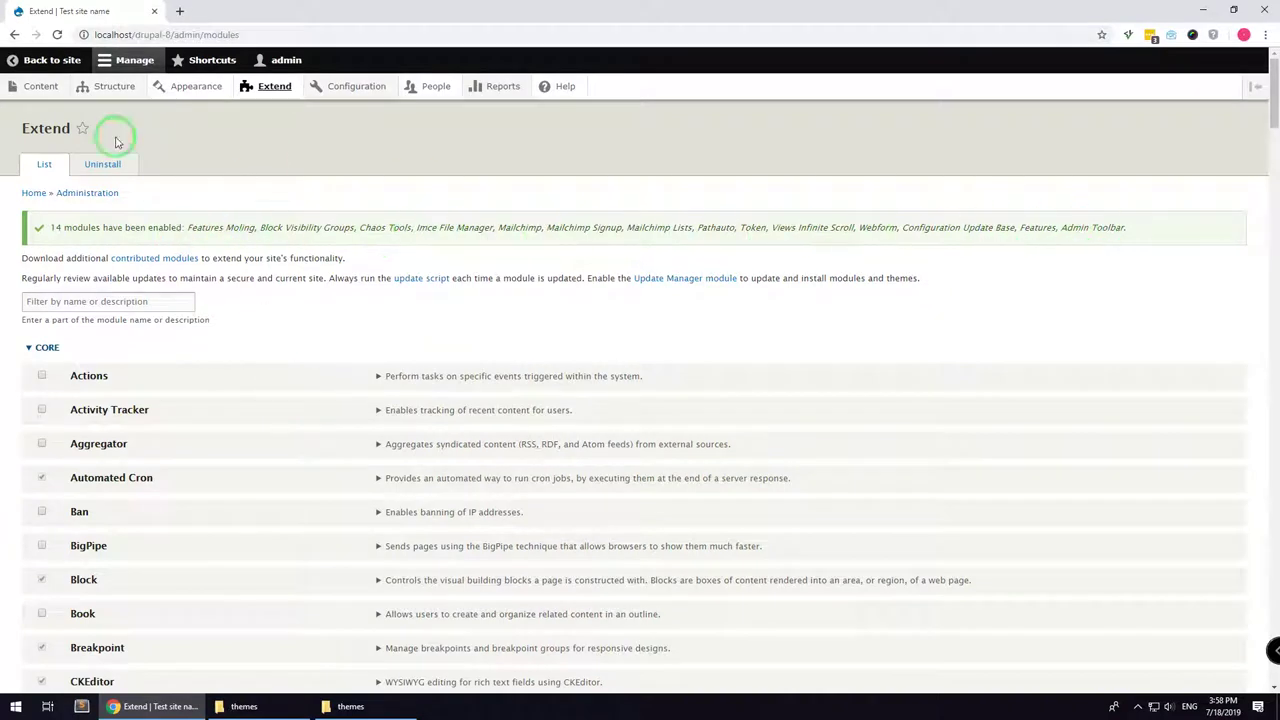
mouse_move(114, 90)
click(131, 195)
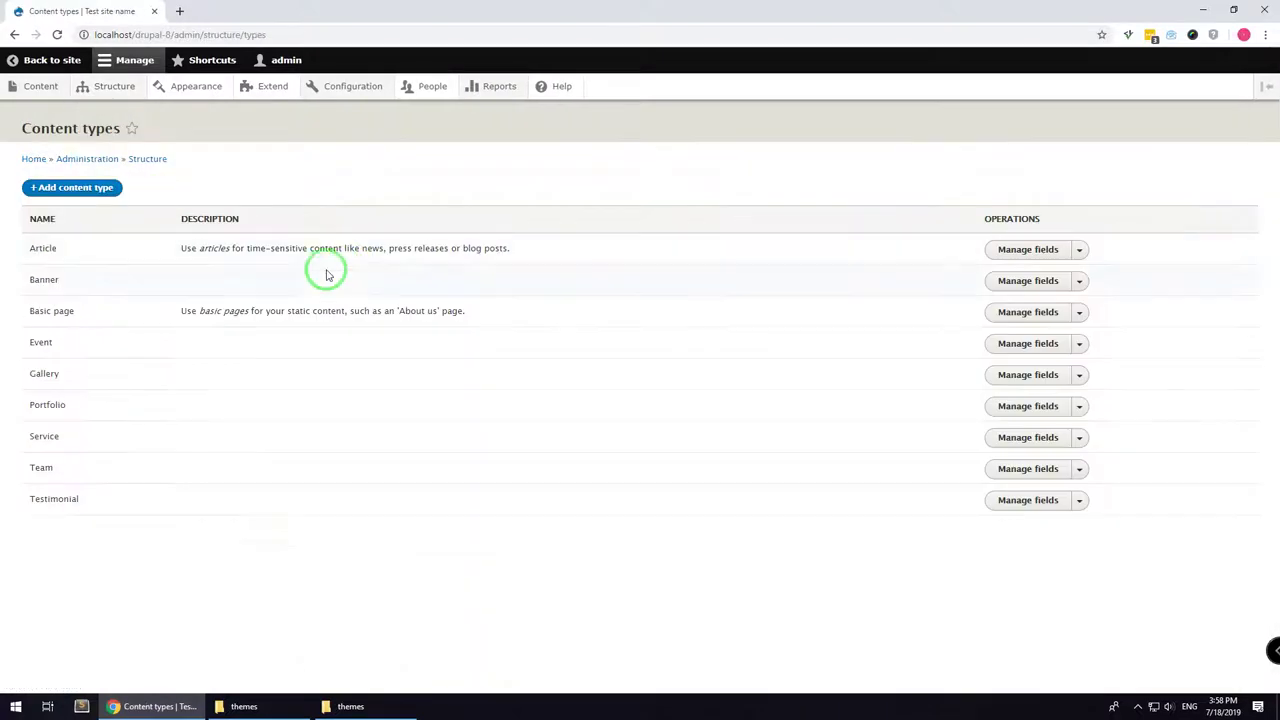
In the Gavias Moling block layout, assign the Search block to the Search region and Breadcrumbs to the Breadcrumbs region
mouse_move(114, 88)
click(129, 116)
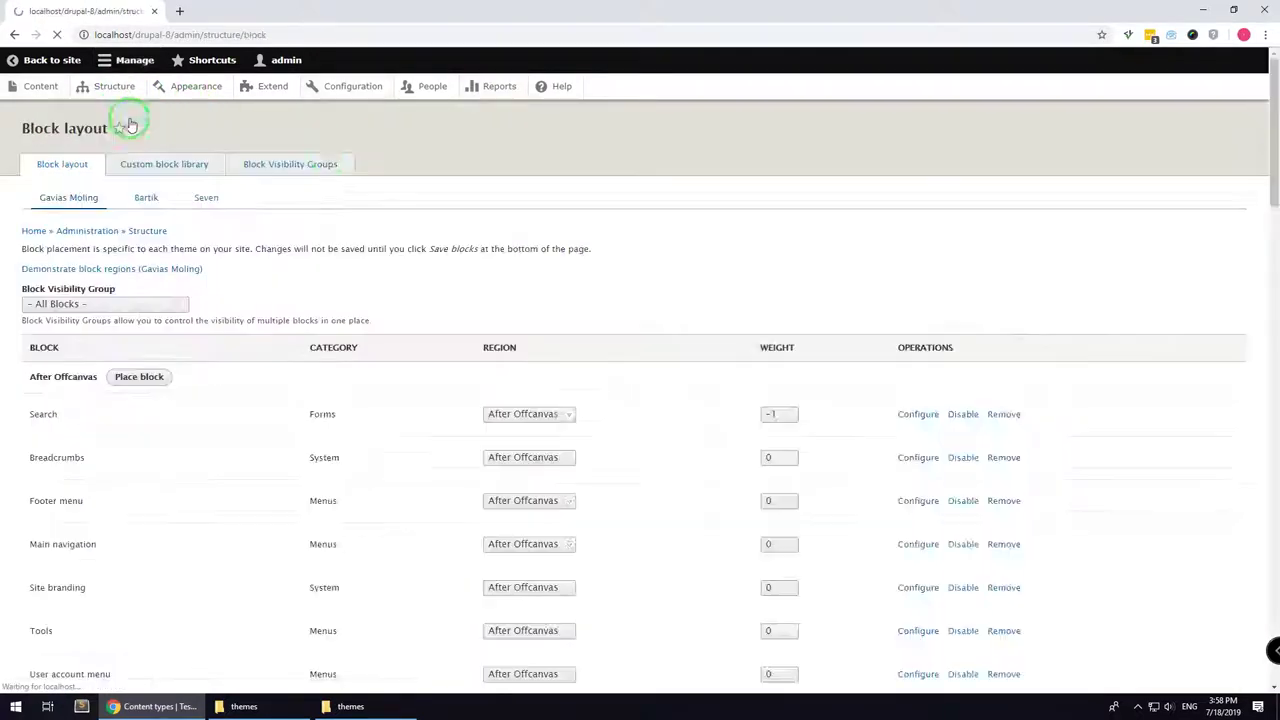
scroll(611, 271, down, 2)
click(640, 228)
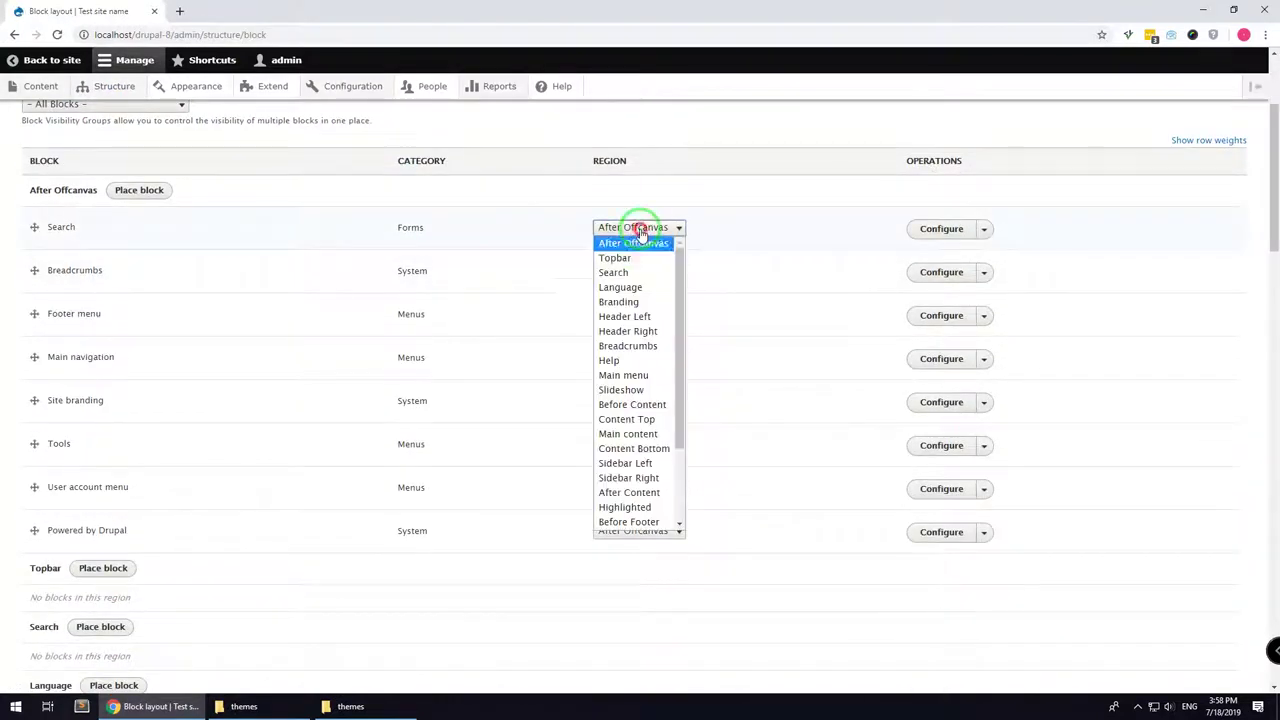
click(633, 276)
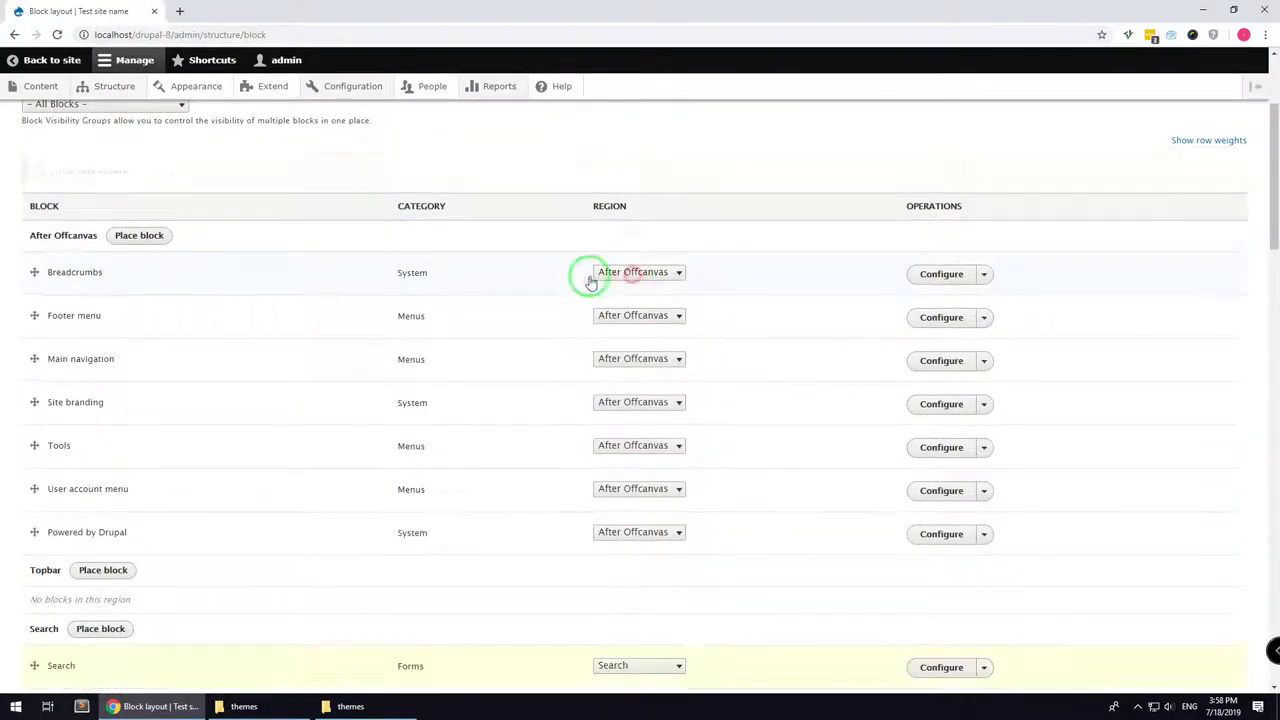
click(626, 274)
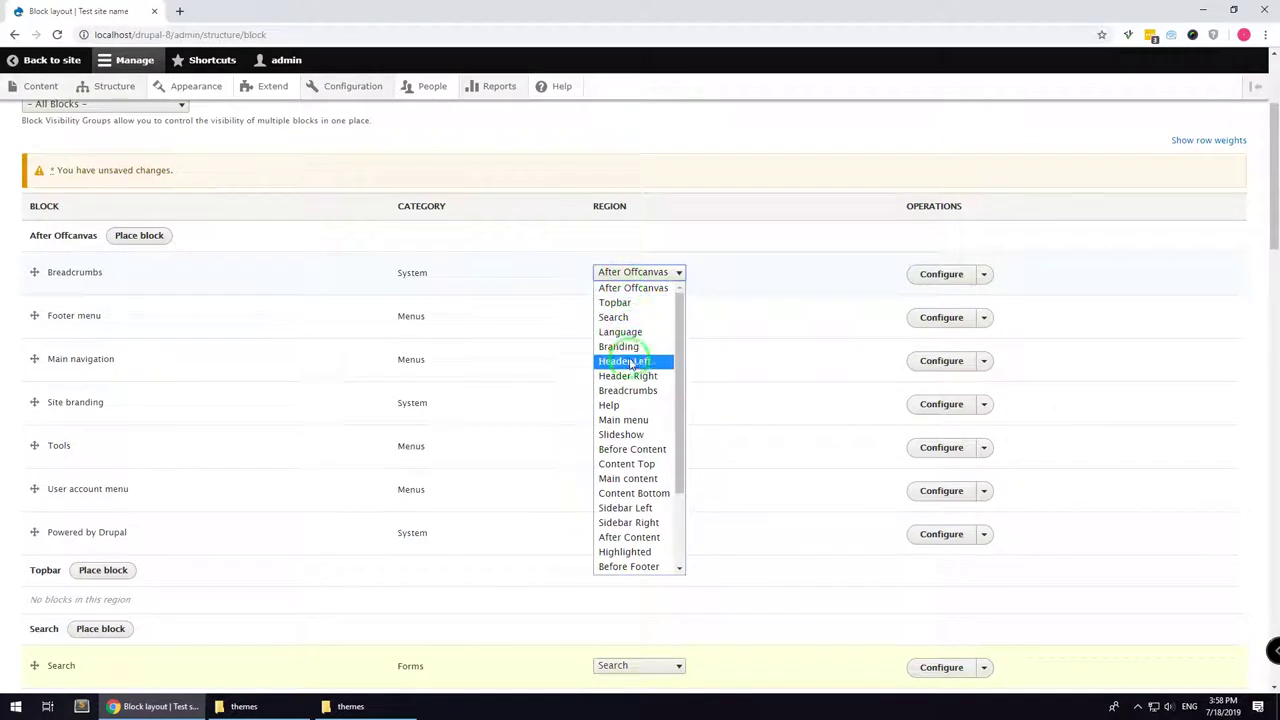
click(630, 390)
Move the Footer menu block out of the After Offcanvas region into one of the last regions in the list
click(628, 283)
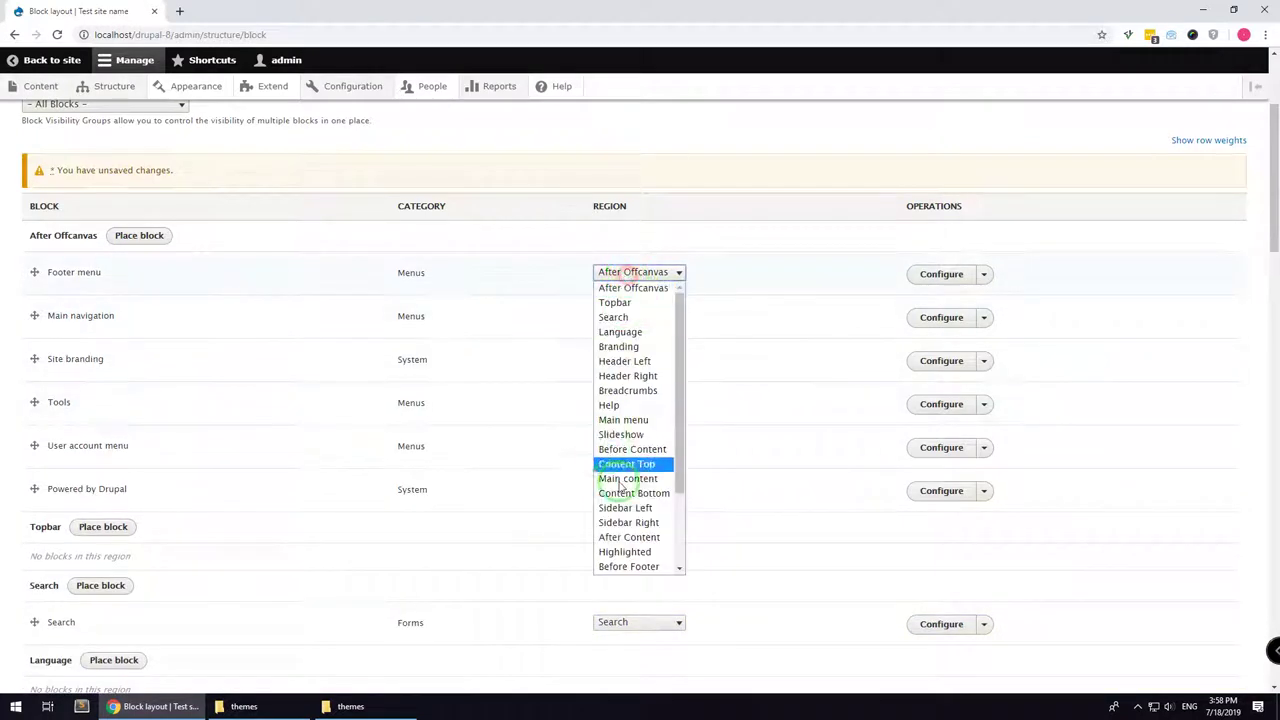
scroll(634, 457, down, 3)
click(623, 566)
Assign the Main navigation block to the Main menu region and the Site branding block to the Branding region
click(640, 272)
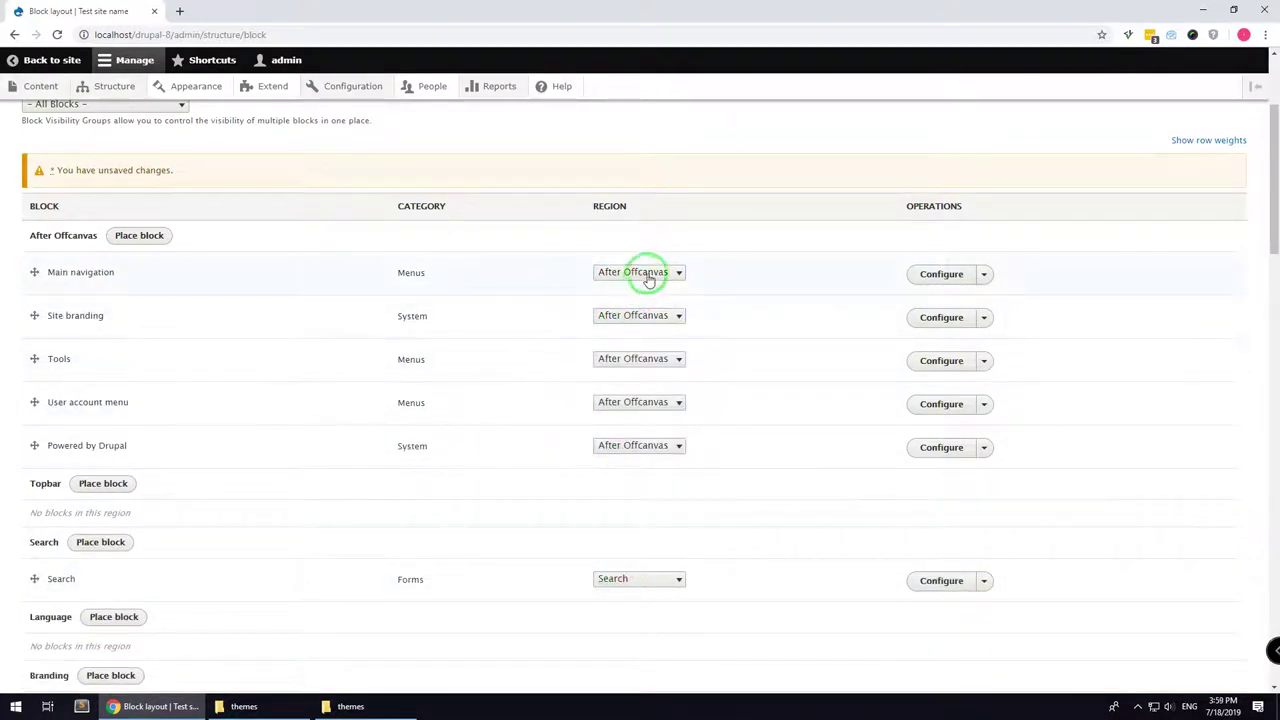
click(636, 417)
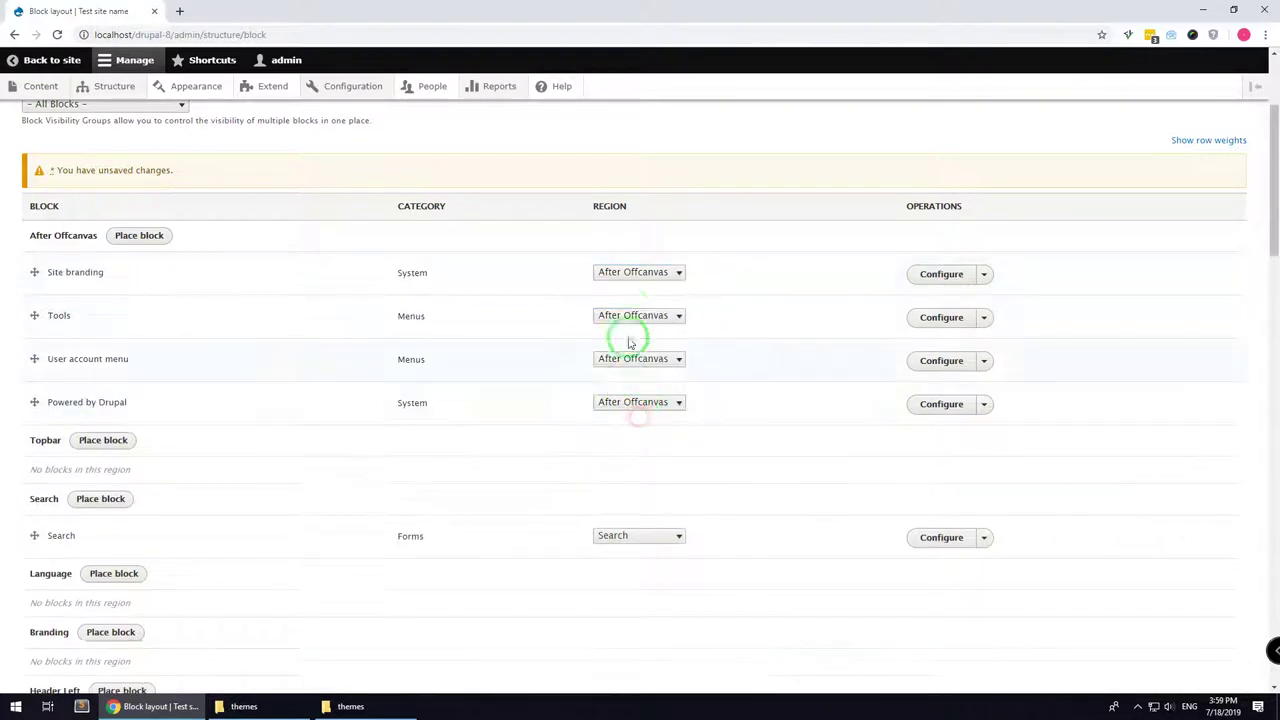
click(640, 274)
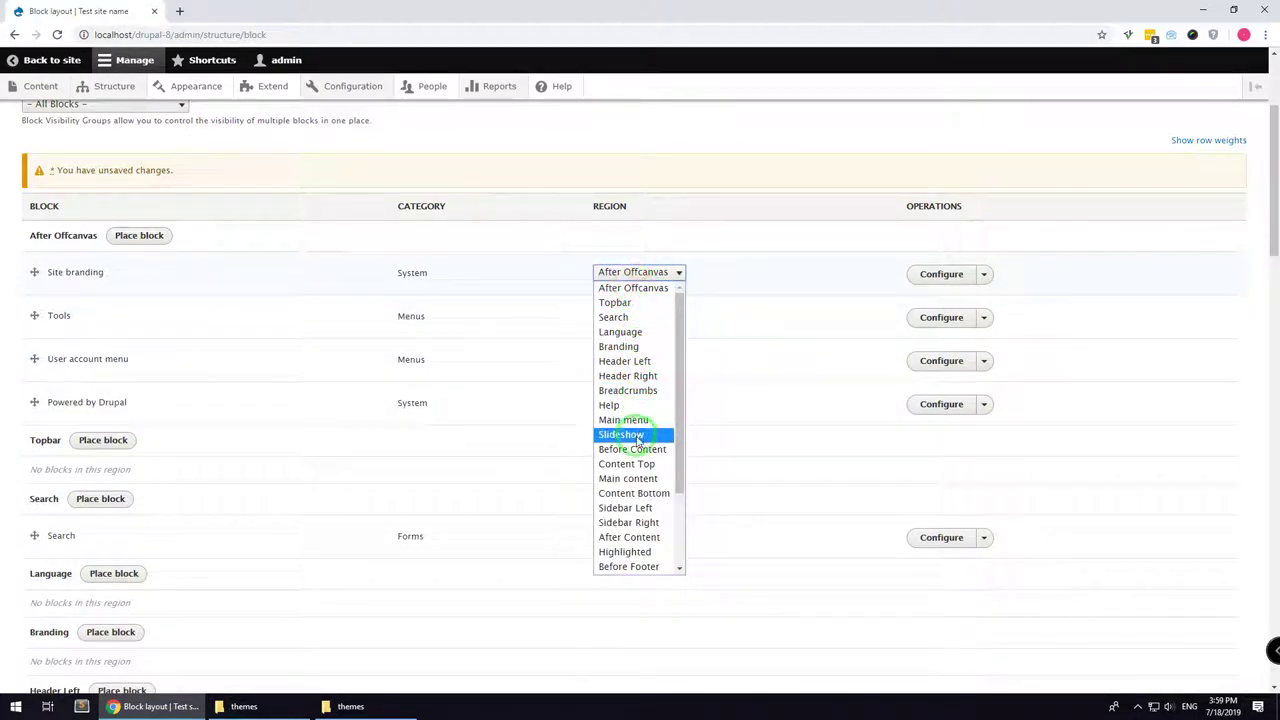
click(643, 347)
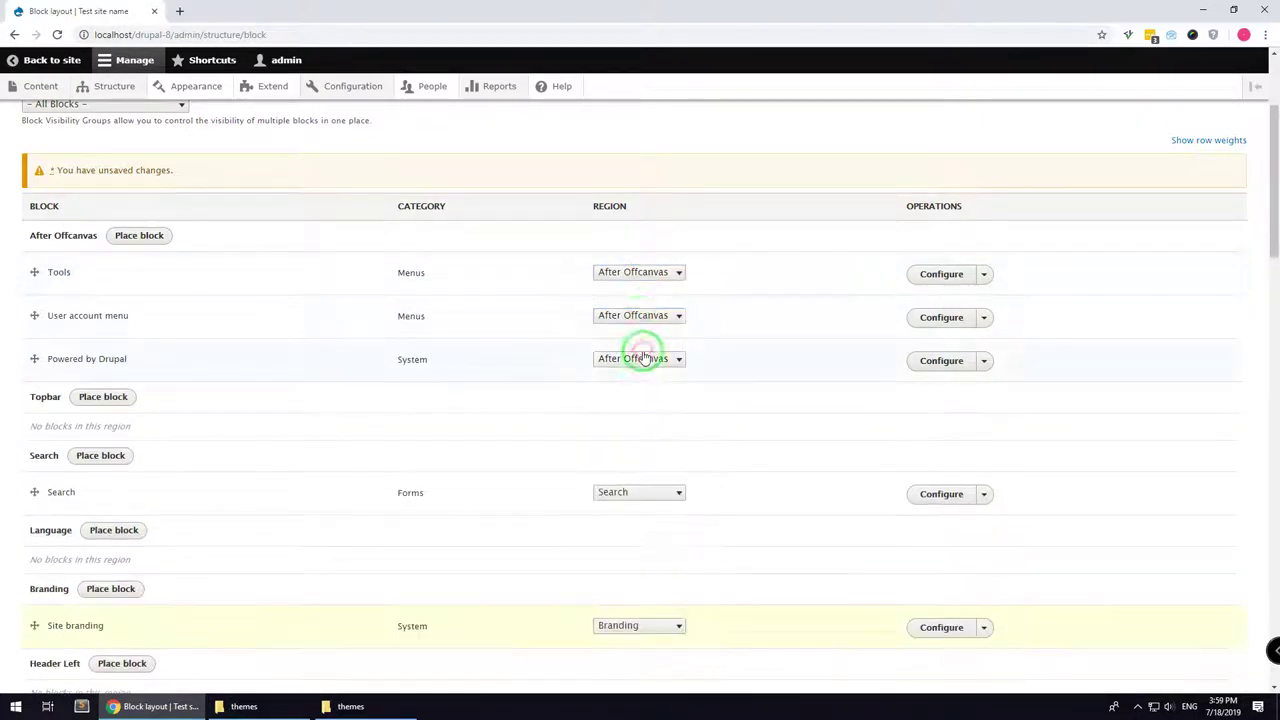
Move the Tools and User account menu blocks from the After Offcanvas region to the Other region
click(652, 276)
scroll(620, 470, down, 3)
click(630, 566)
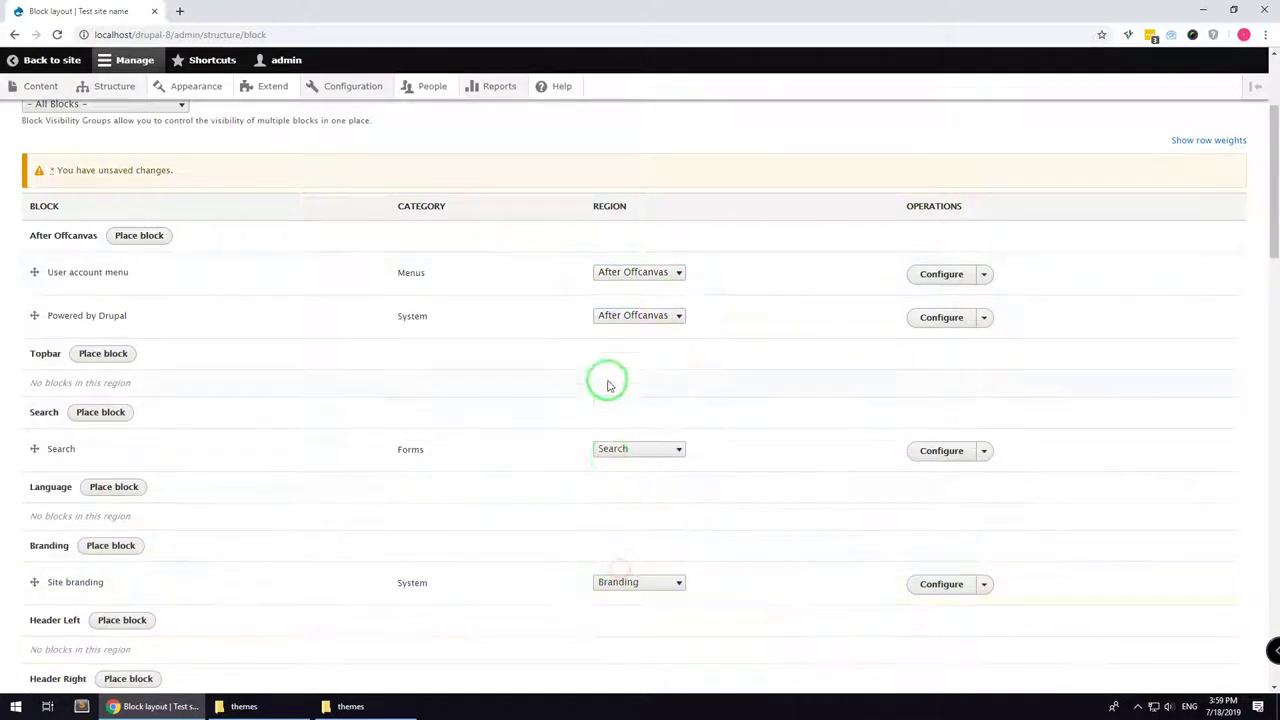
click(634, 272)
scroll(622, 560, down, 3)
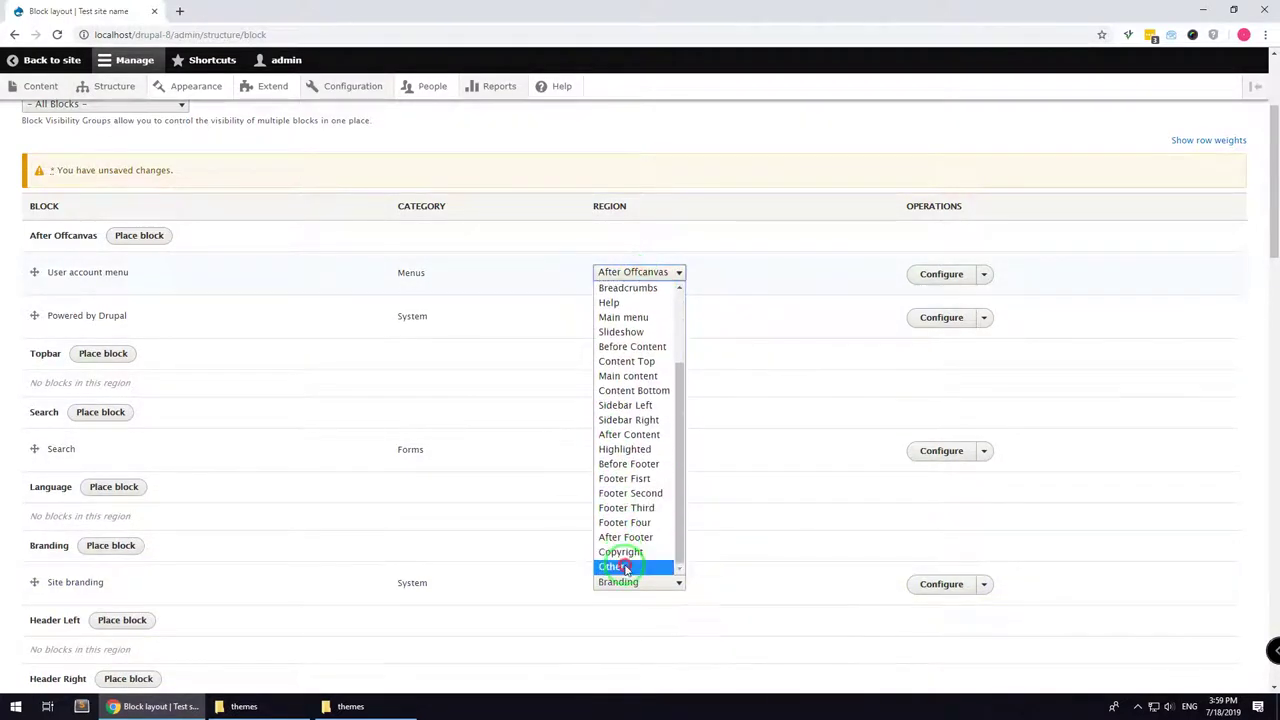
click(628, 566)
Assign the Powered by Drupal block to the Copyright region and the Page title block to the Other region
click(612, 273)
scroll(630, 450, down, 4)
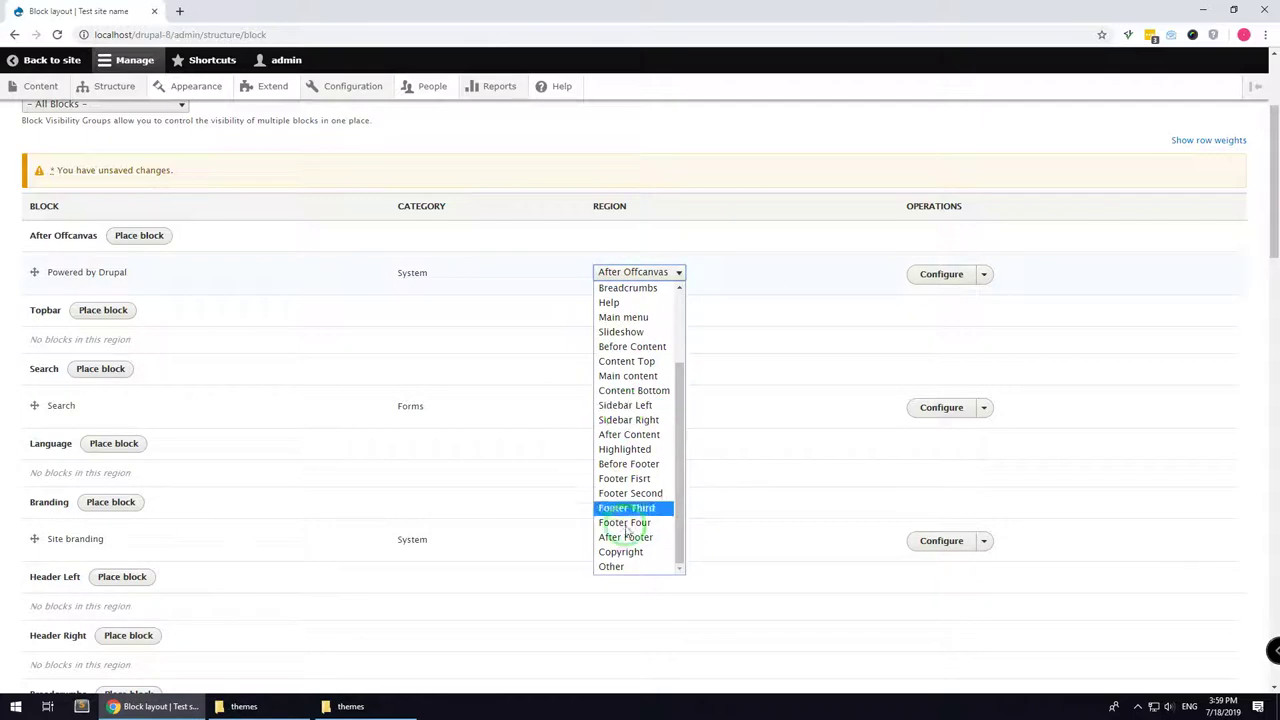
click(615, 566)
scroll(255, 400, down, 3)
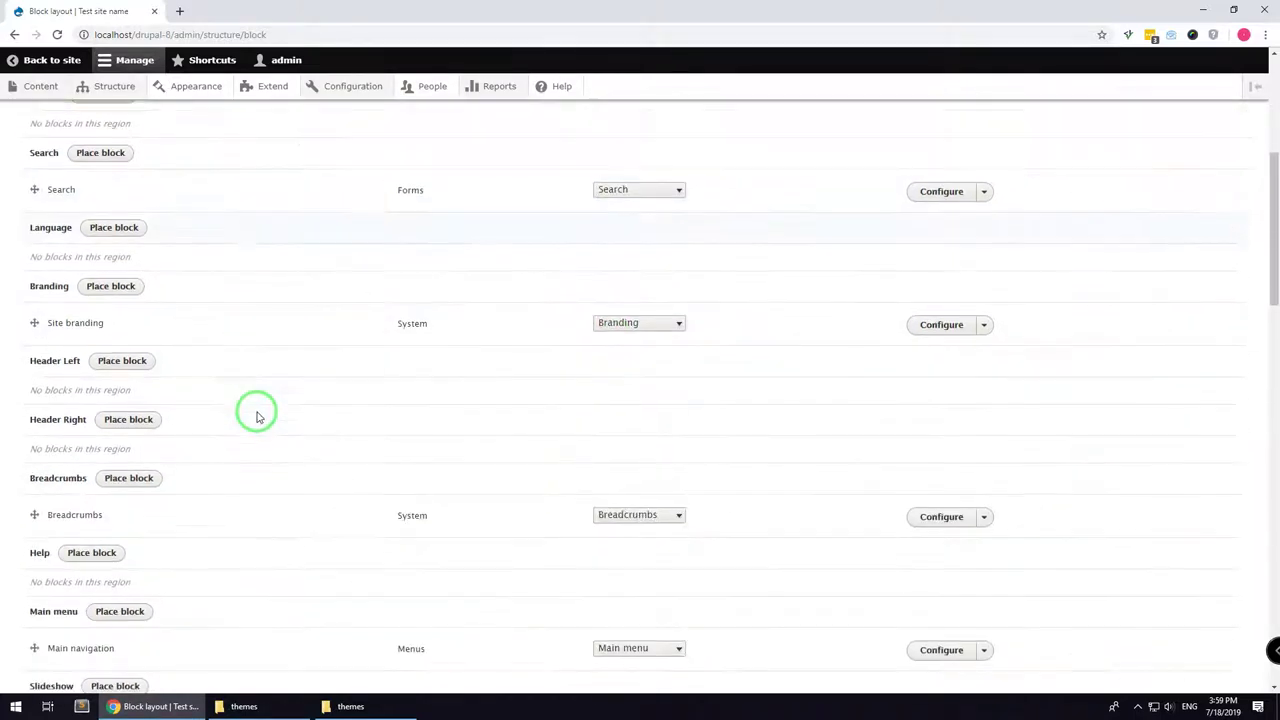
scroll(257, 413, down, 5)
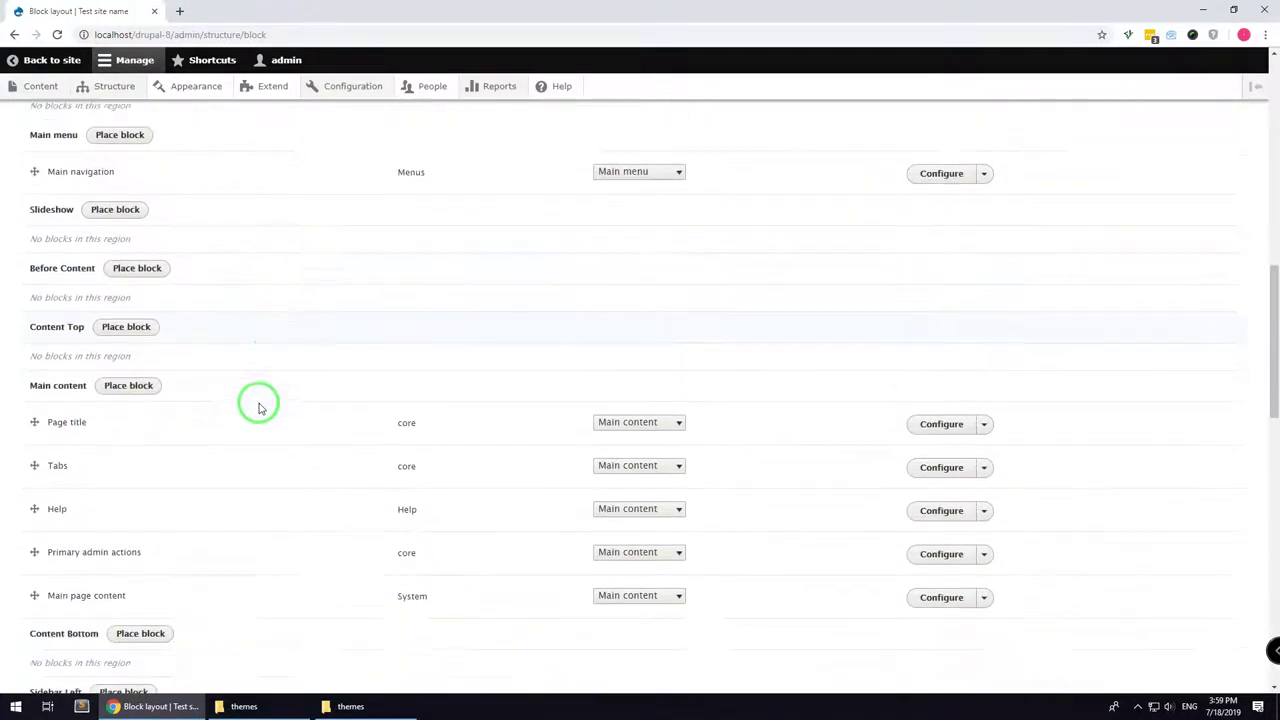
click(611, 302)
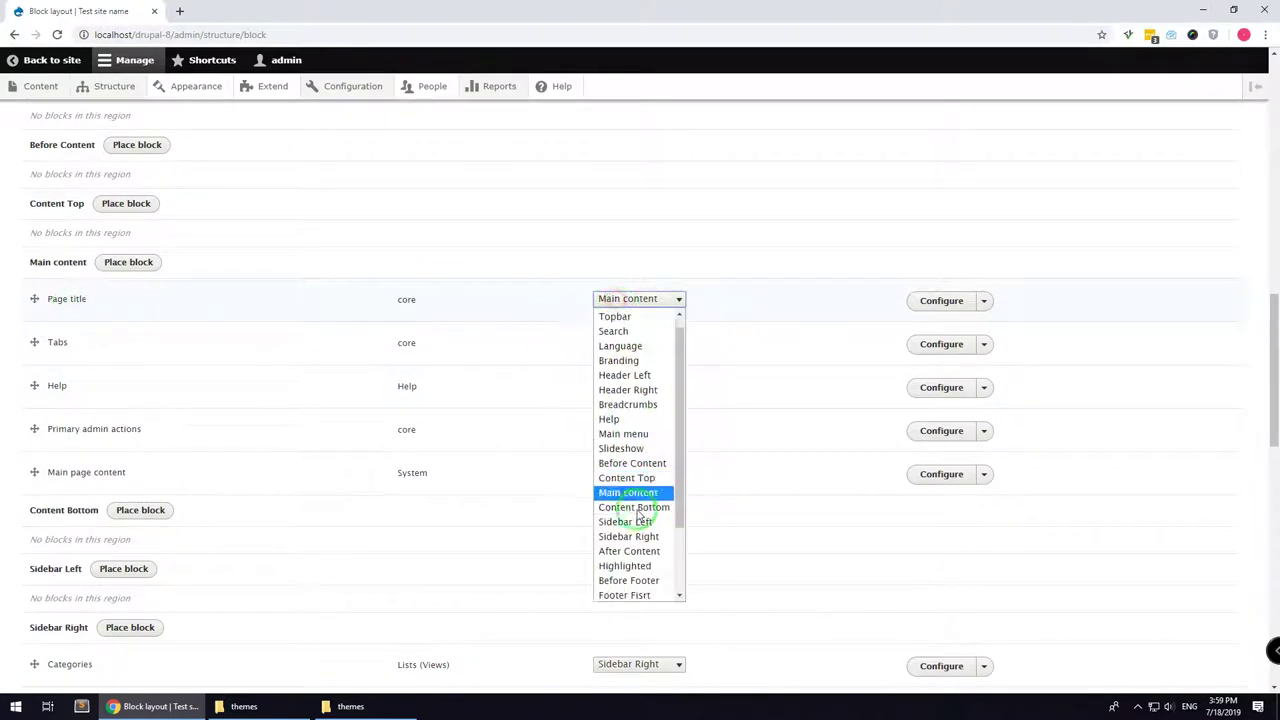
click(614, 595)
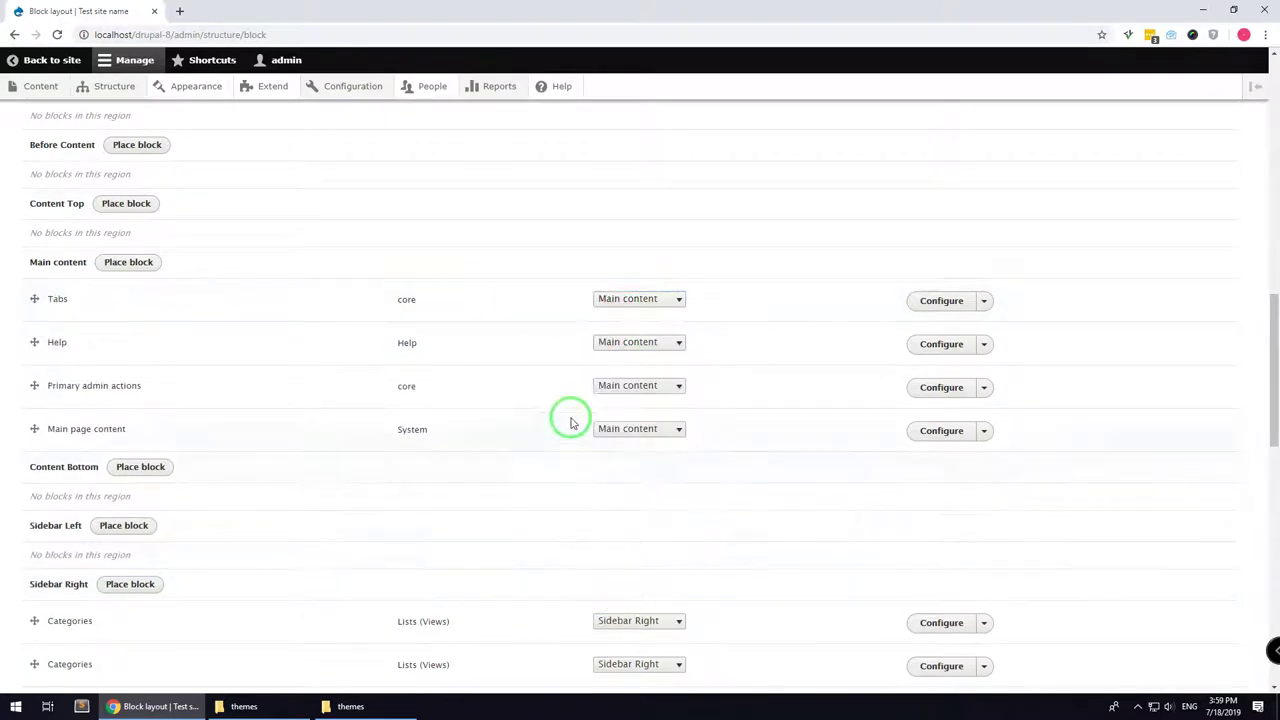
Move the Tabs, Help and Primary admin actions blocks from the Main content region to the Help region
click(634, 299)
click(616, 433)
click(640, 299)
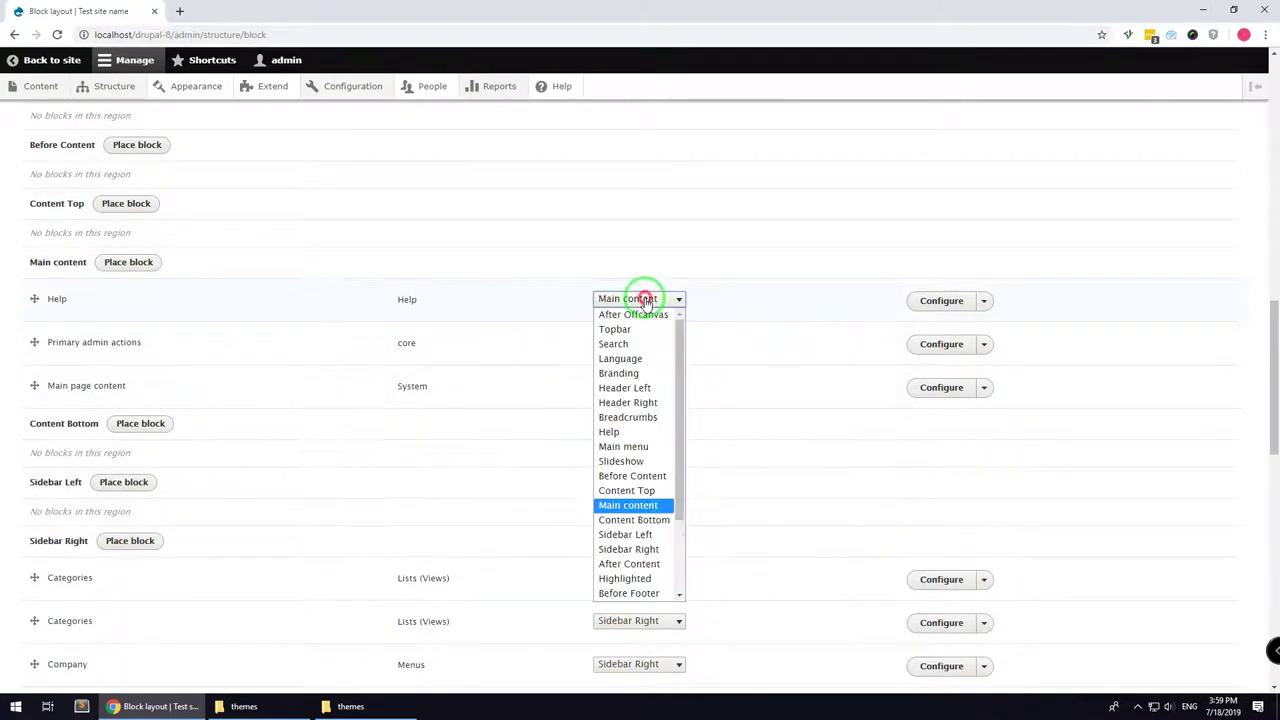
click(616, 434)
click(620, 302)
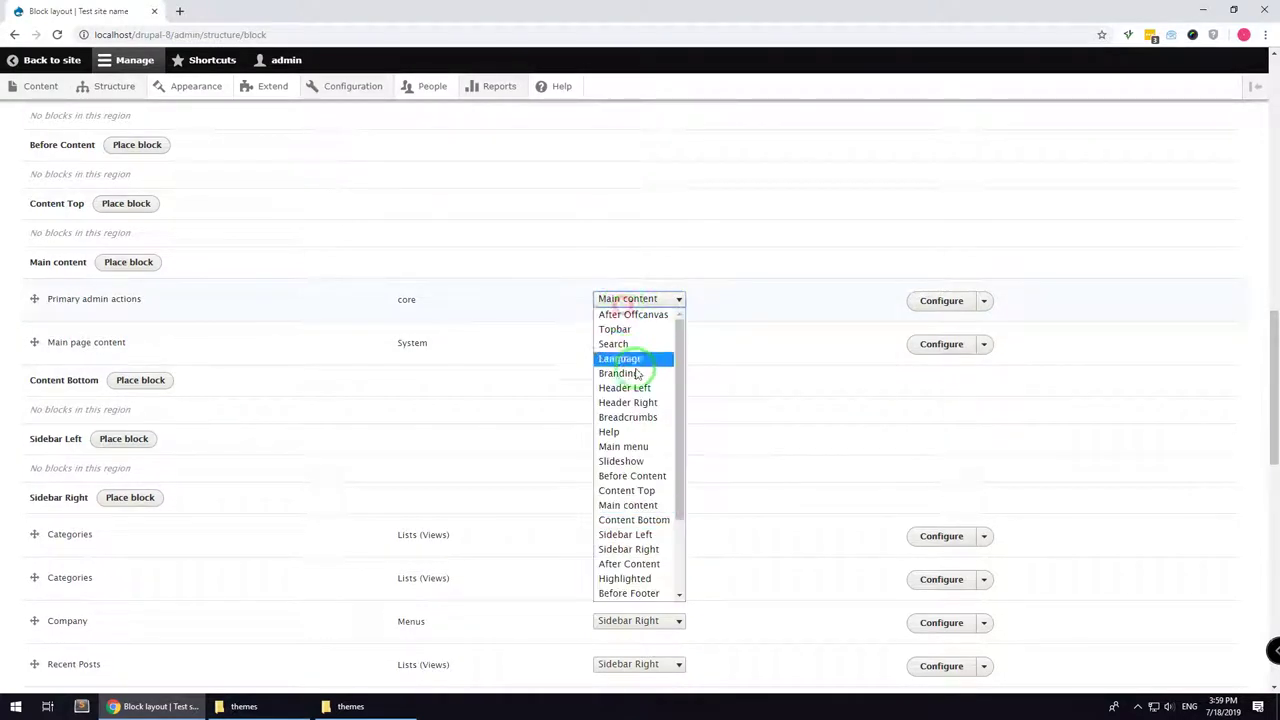
click(630, 433)
Move the Status messages block from Highlighted to the Help region and save the block layout
scroll(490, 435, down, 5)
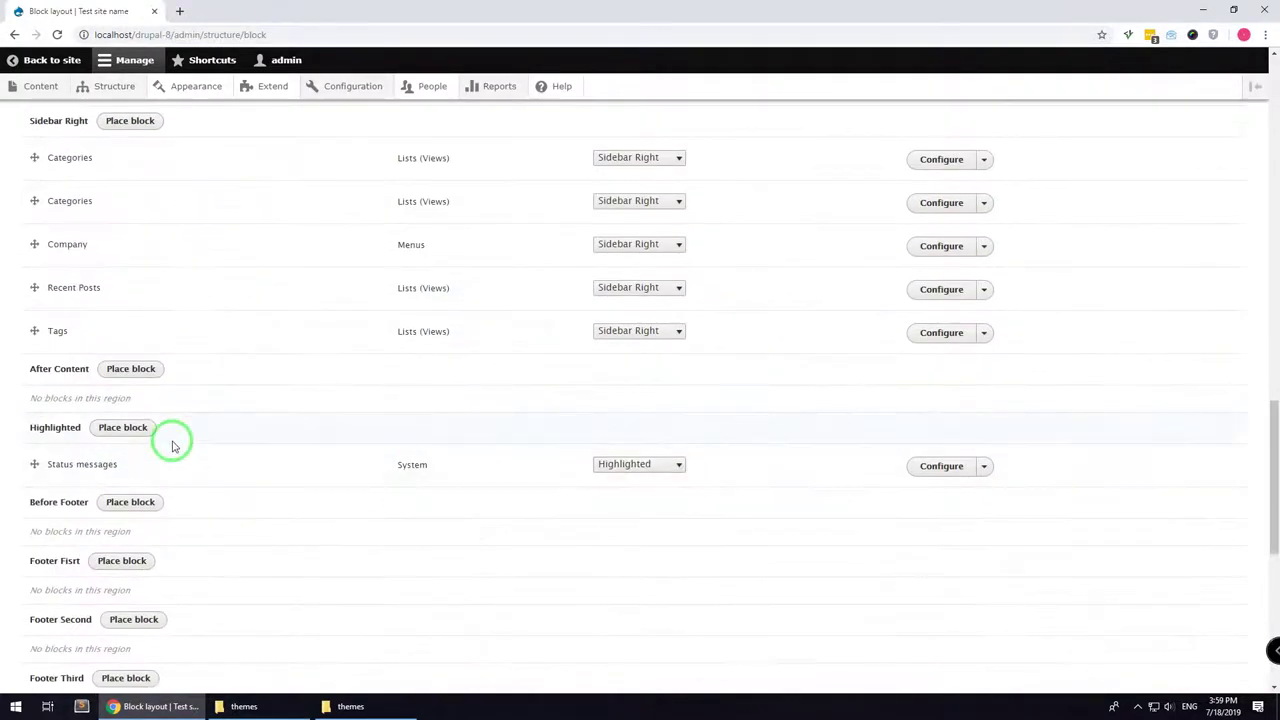
scroll(171, 437, down, 2)
click(600, 330)
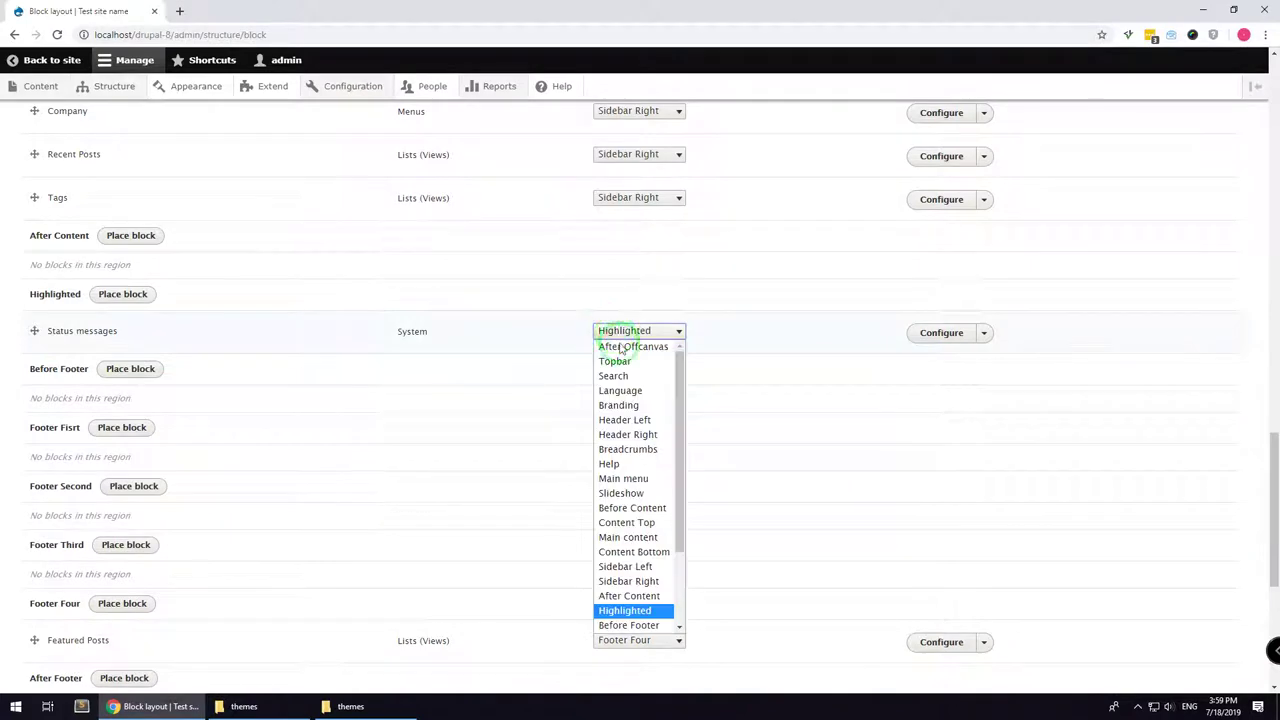
click(630, 469)
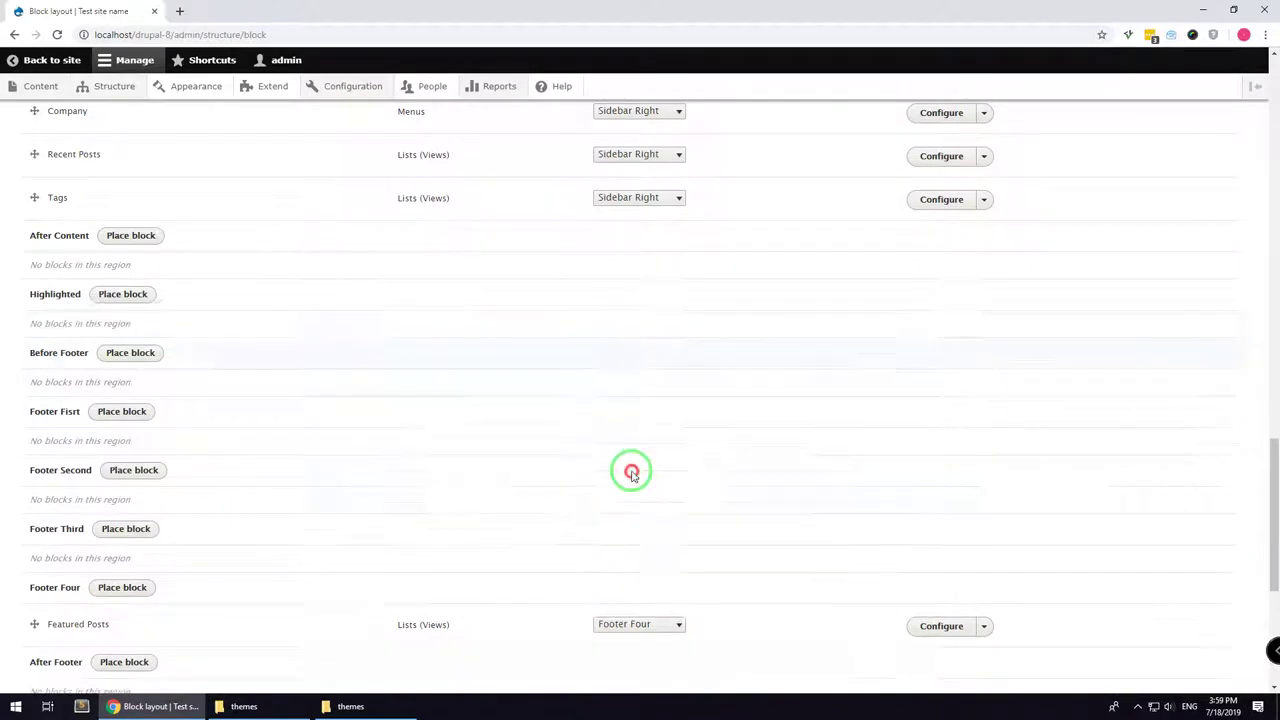
scroll(437, 486, down, 3)
scroll(330, 465, down, 1)
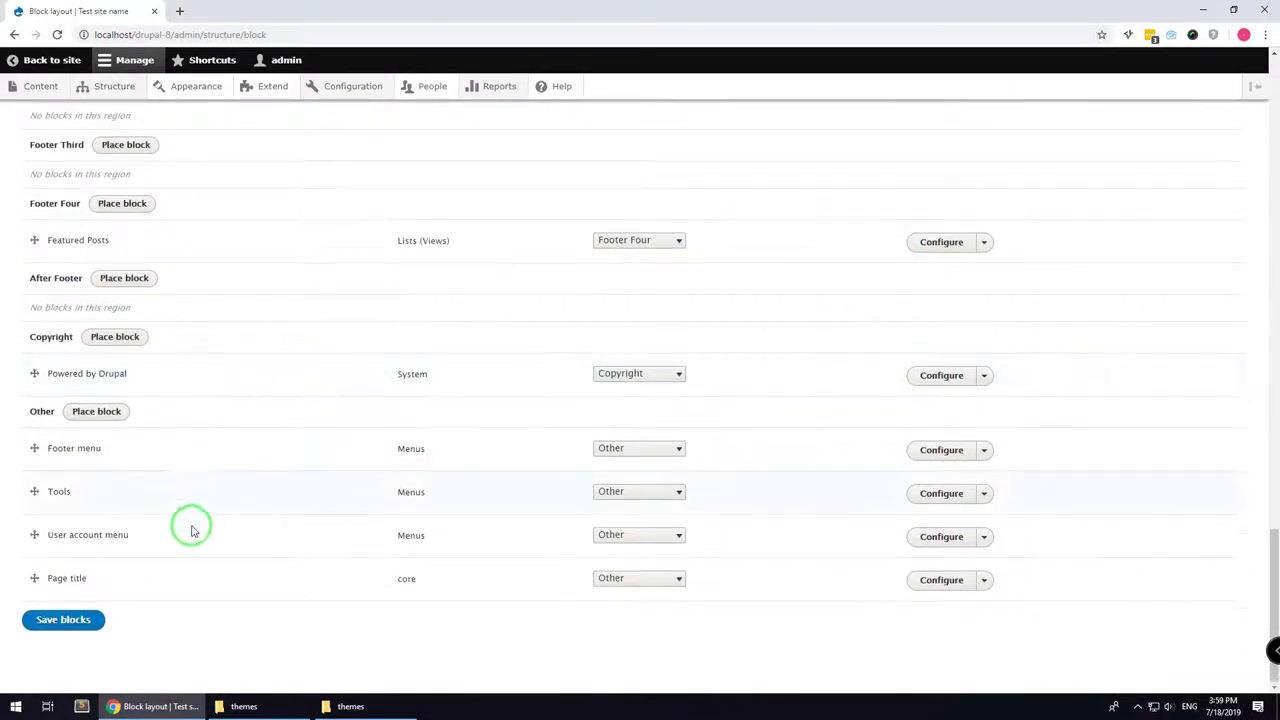
click(66, 621)
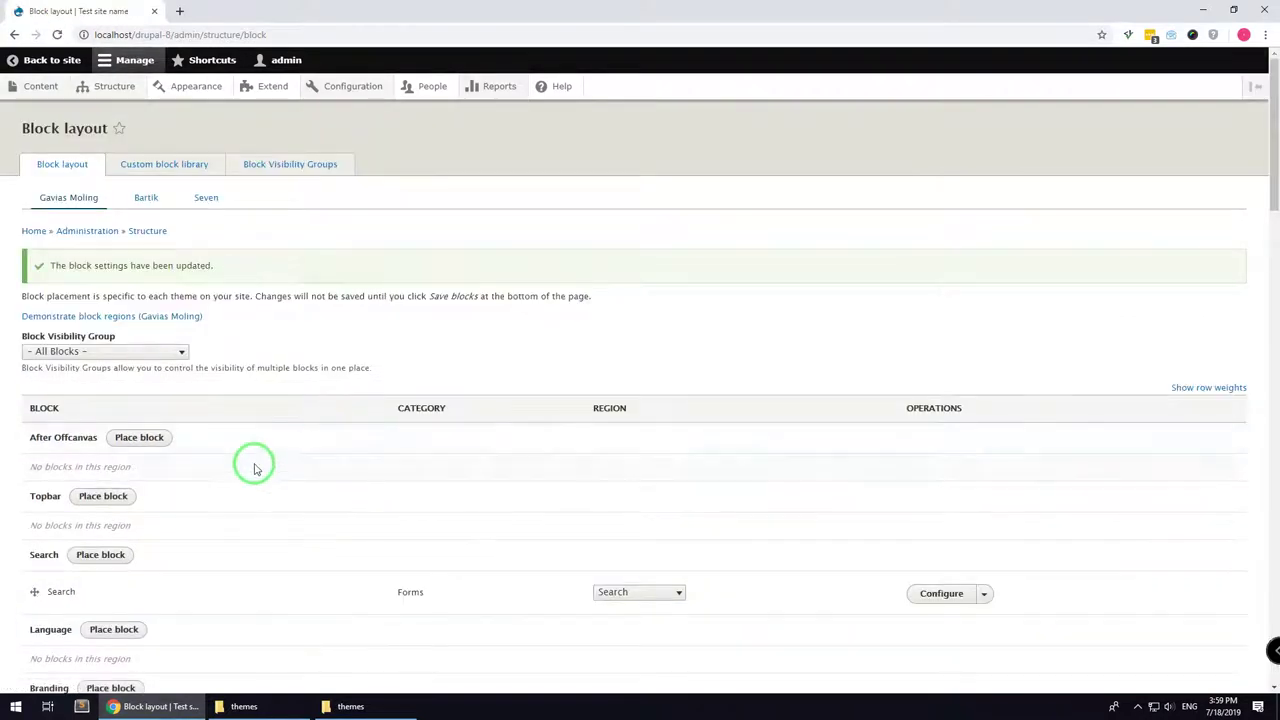
Configure the Site branding block to hide the site name and site slogan, and save the block
scroll(254, 462, down, 2)
scroll(254, 466, down, 2)
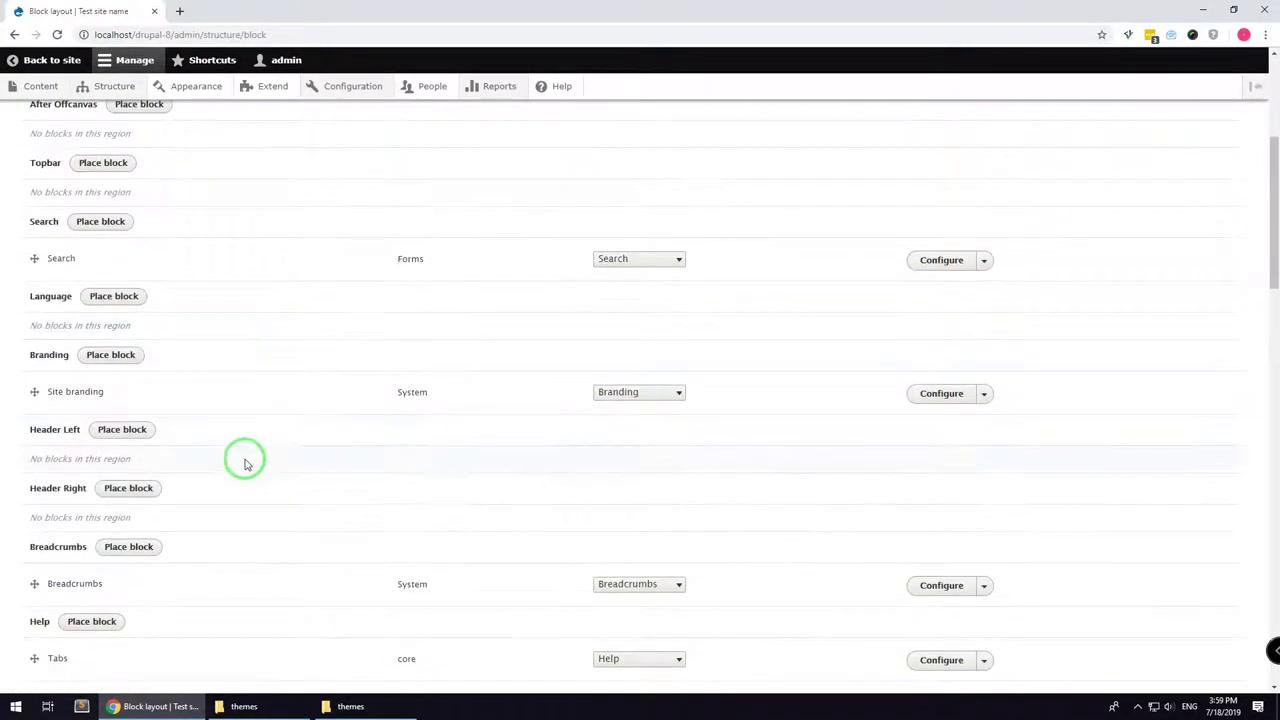
click(932, 397)
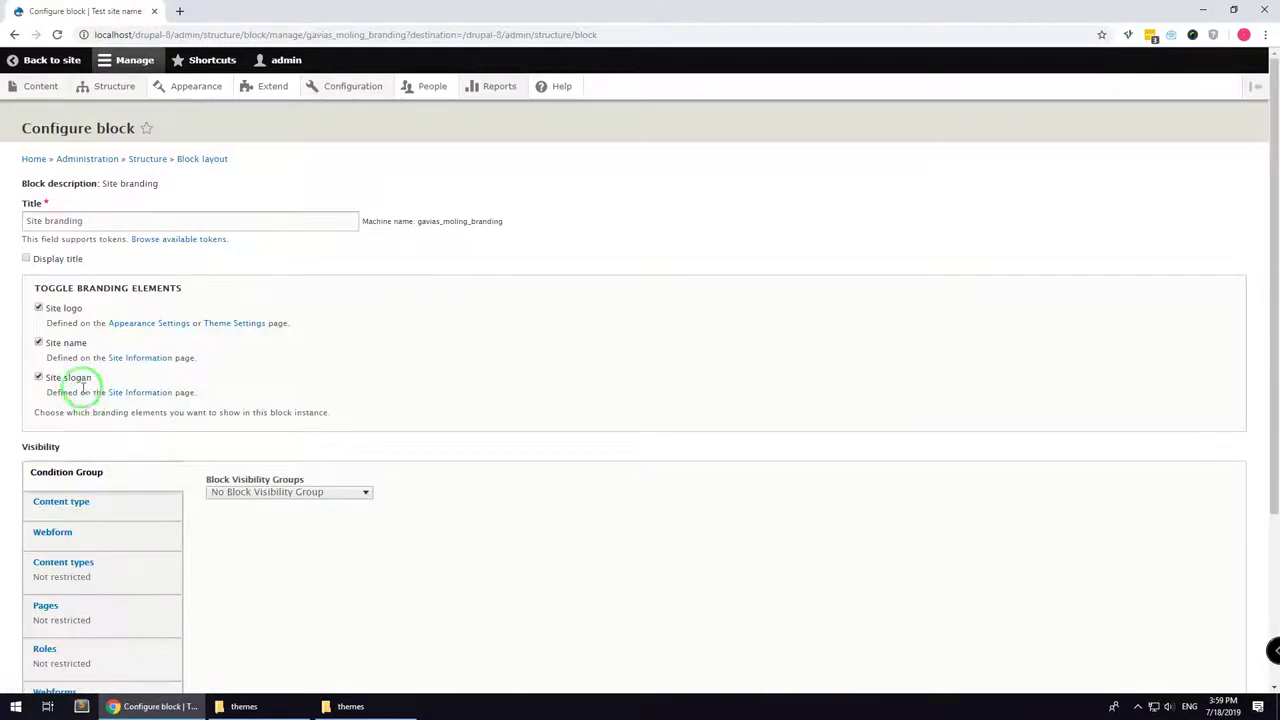
click(55, 341)
scroll(50, 540, down, 3)
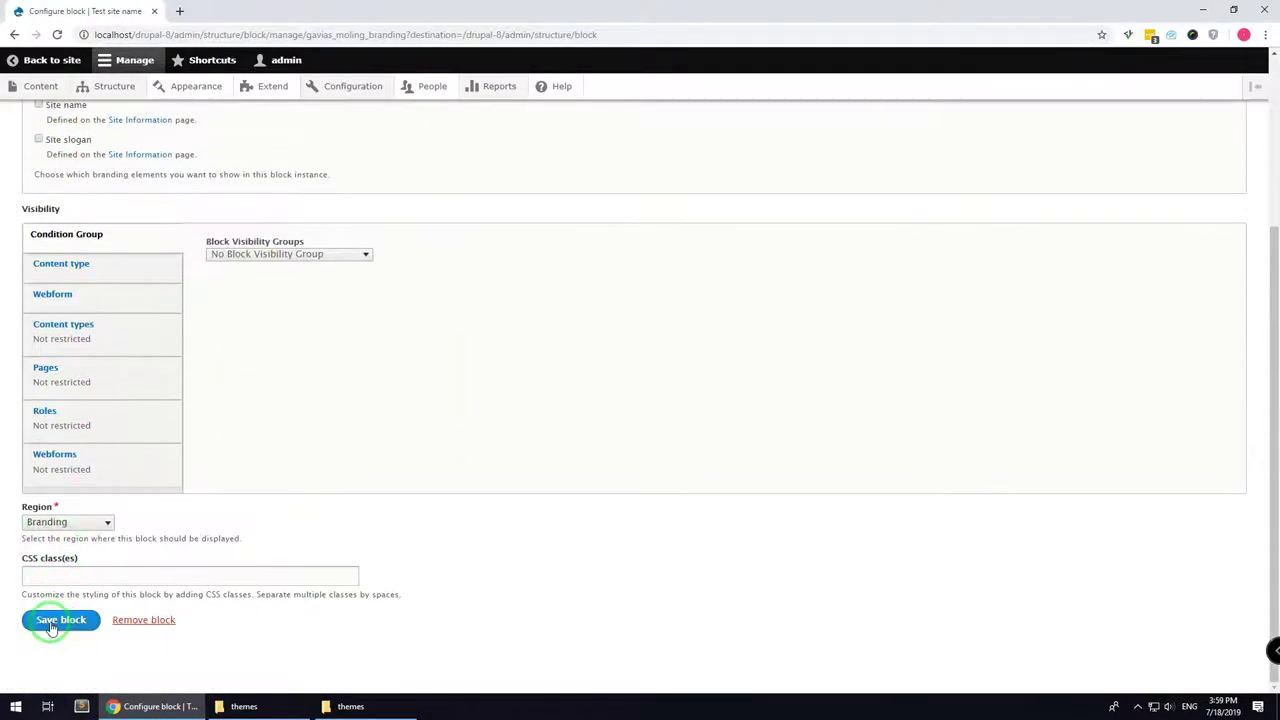
click(57, 617)
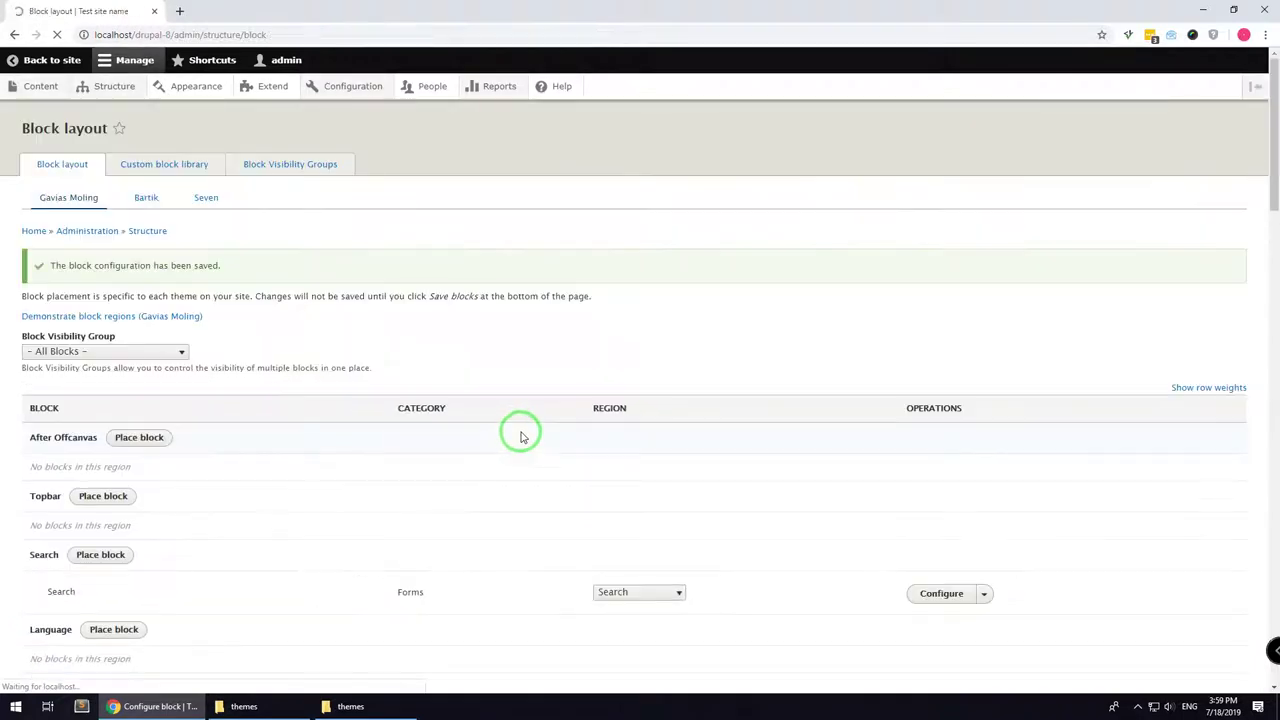
Enable the Content Builder field in the Basic page content type's form display and save the settings
mouse_move(113, 89)
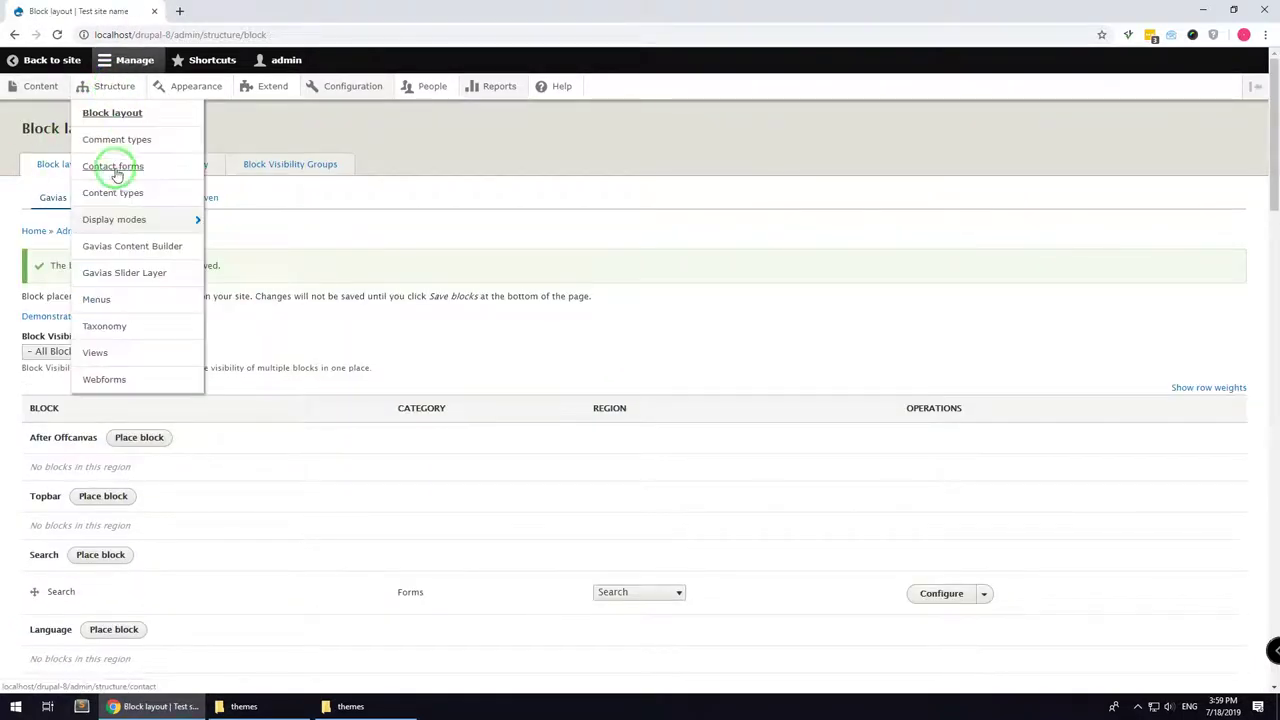
click(88, 192)
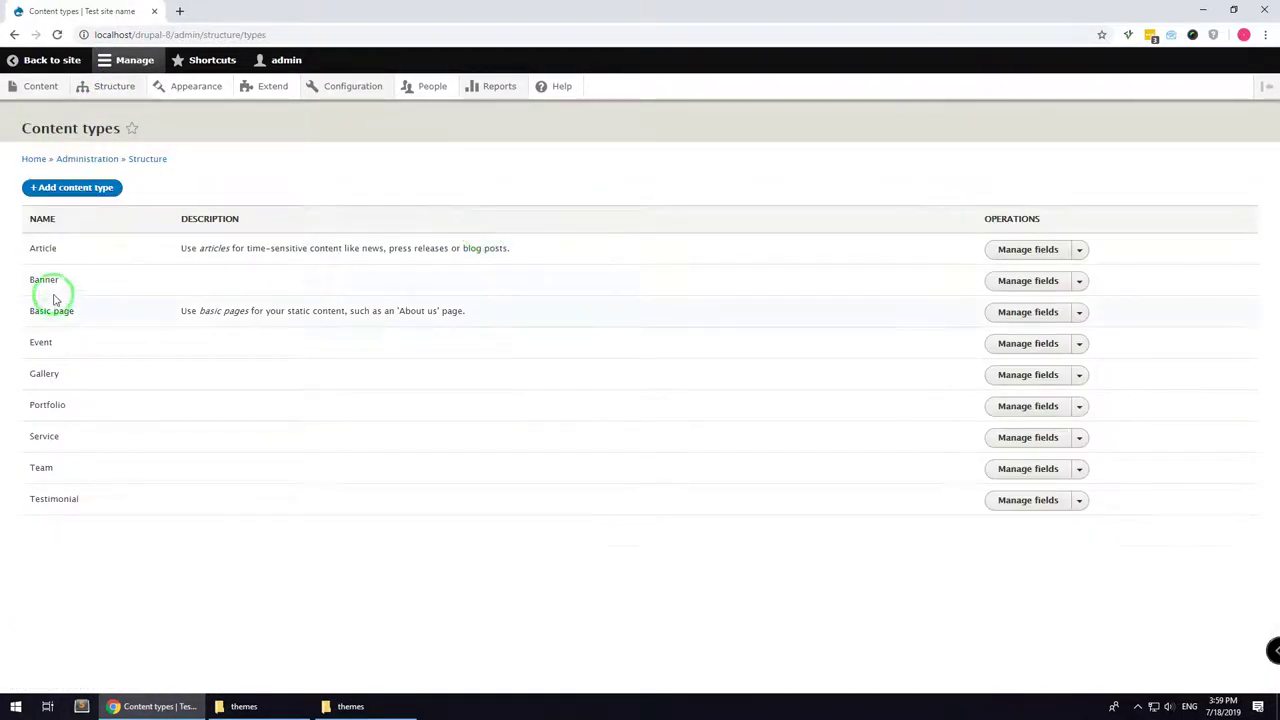
click(1025, 316)
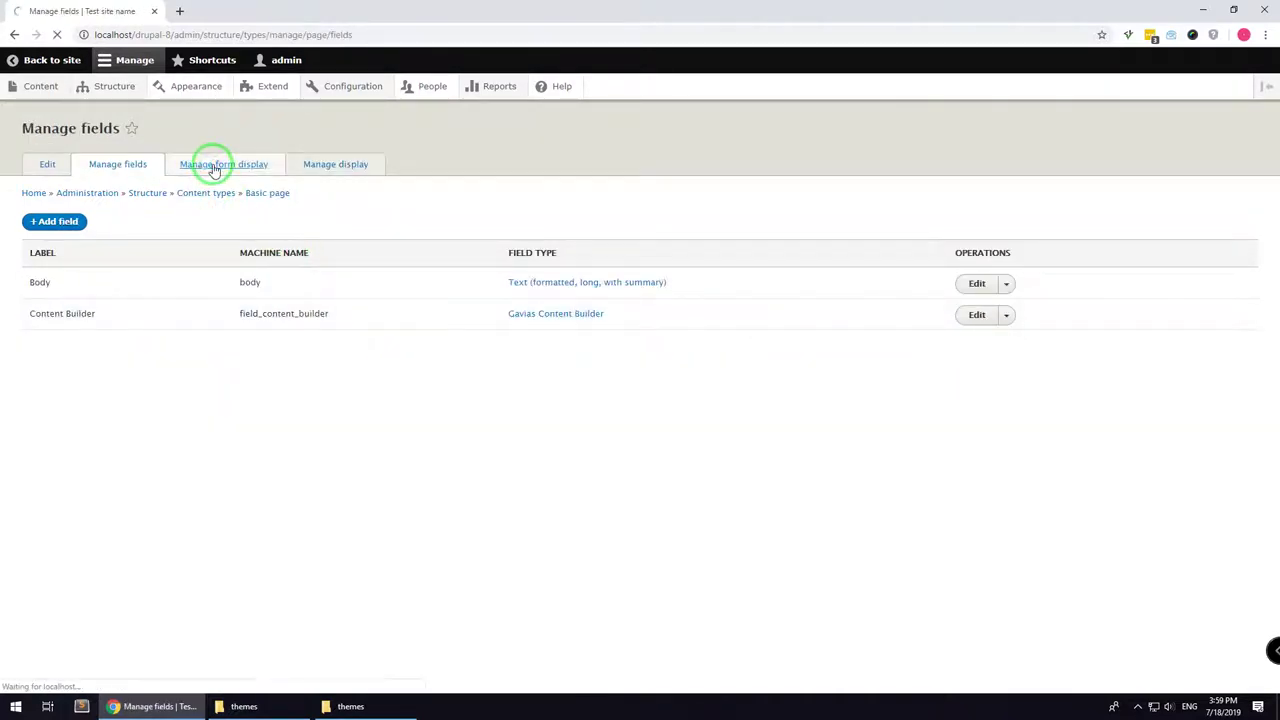
scroll(190, 380, down, 2)
drag(34, 583, 40, 540)
scroll(91, 591, down, 1)
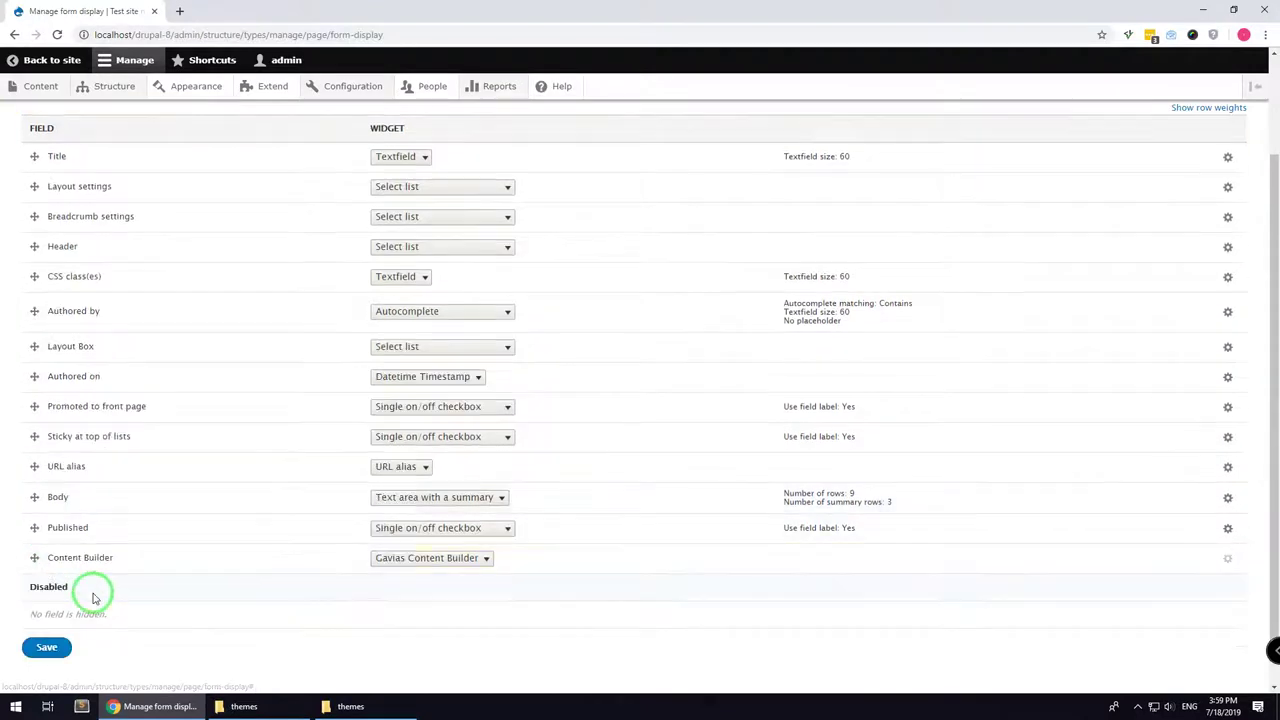
click(50, 648)
Show the Content Builder field with its label hidden in the Basic page's default display and save
click(343, 178)
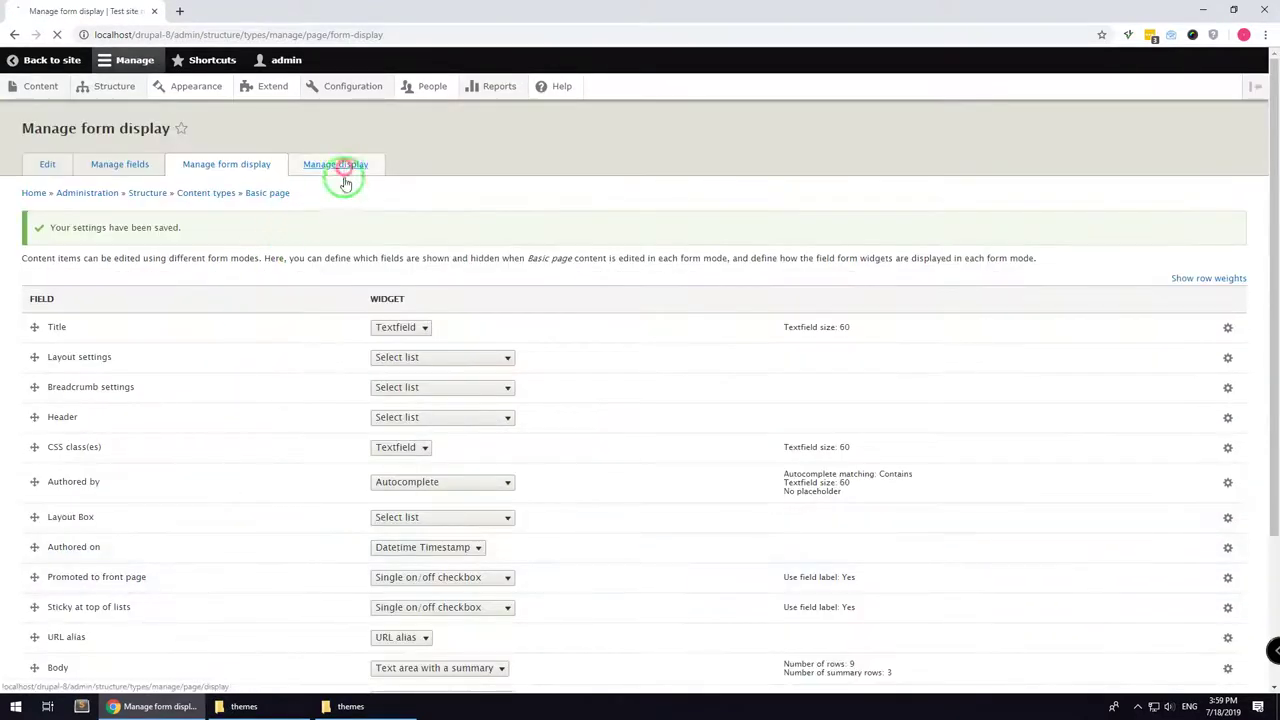
mouse_move(37, 421)
mouse_down()
mouse_move(35, 370)
mouse_move(34, 424)
mouse_up()
click(374, 369)
click(372, 413)
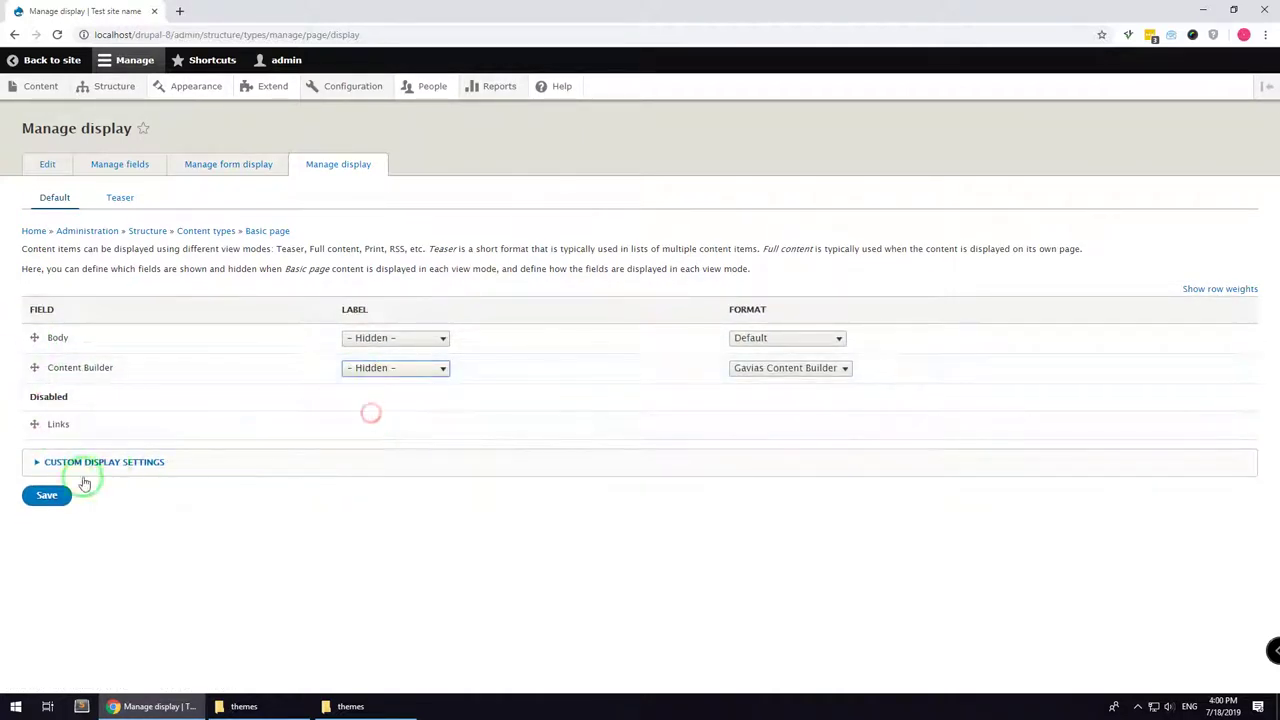
click(50, 497)
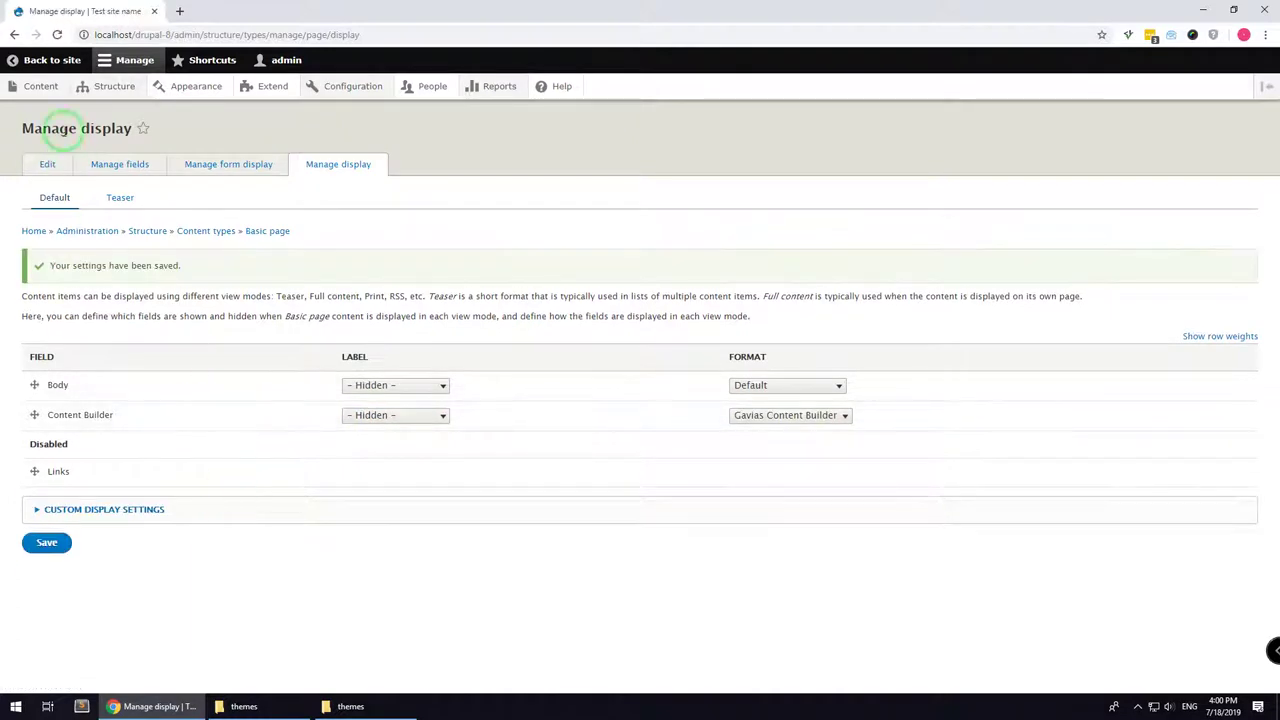
Start a new Basic page from the site's content list and title it Home Page
click(122, 198)
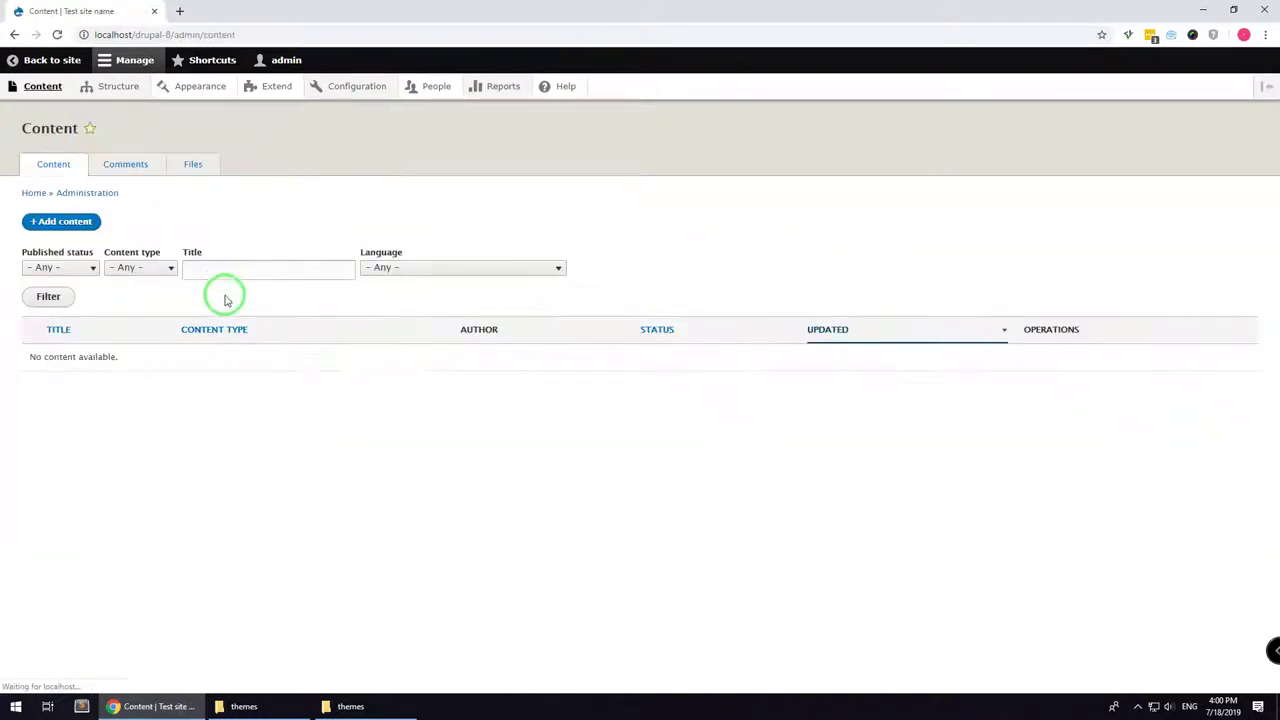
click(84, 219)
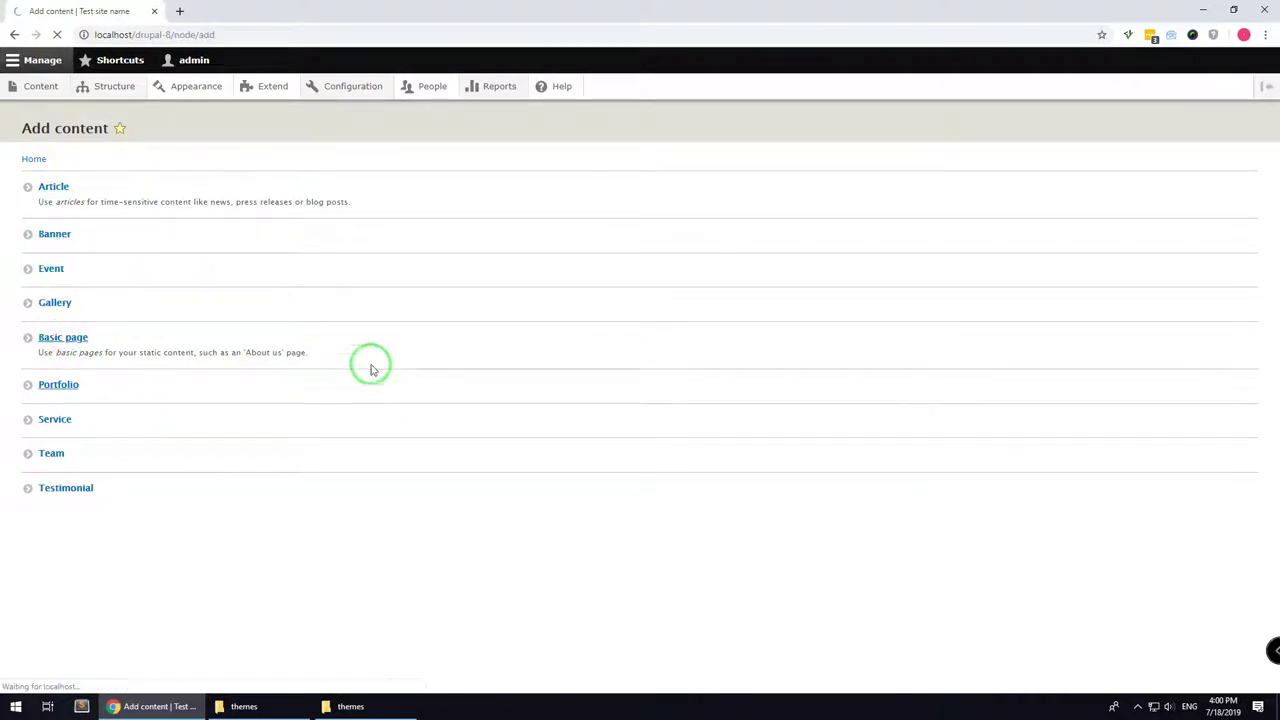
click(170, 204)
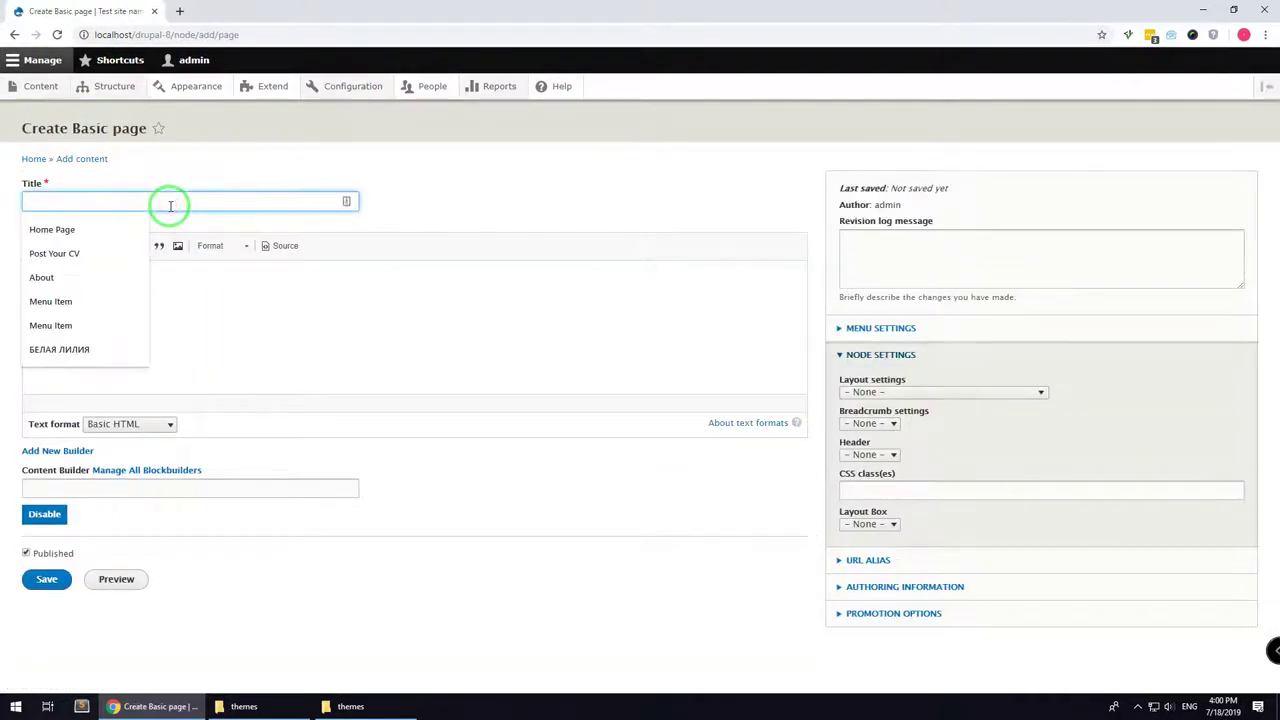
click(94, 229)
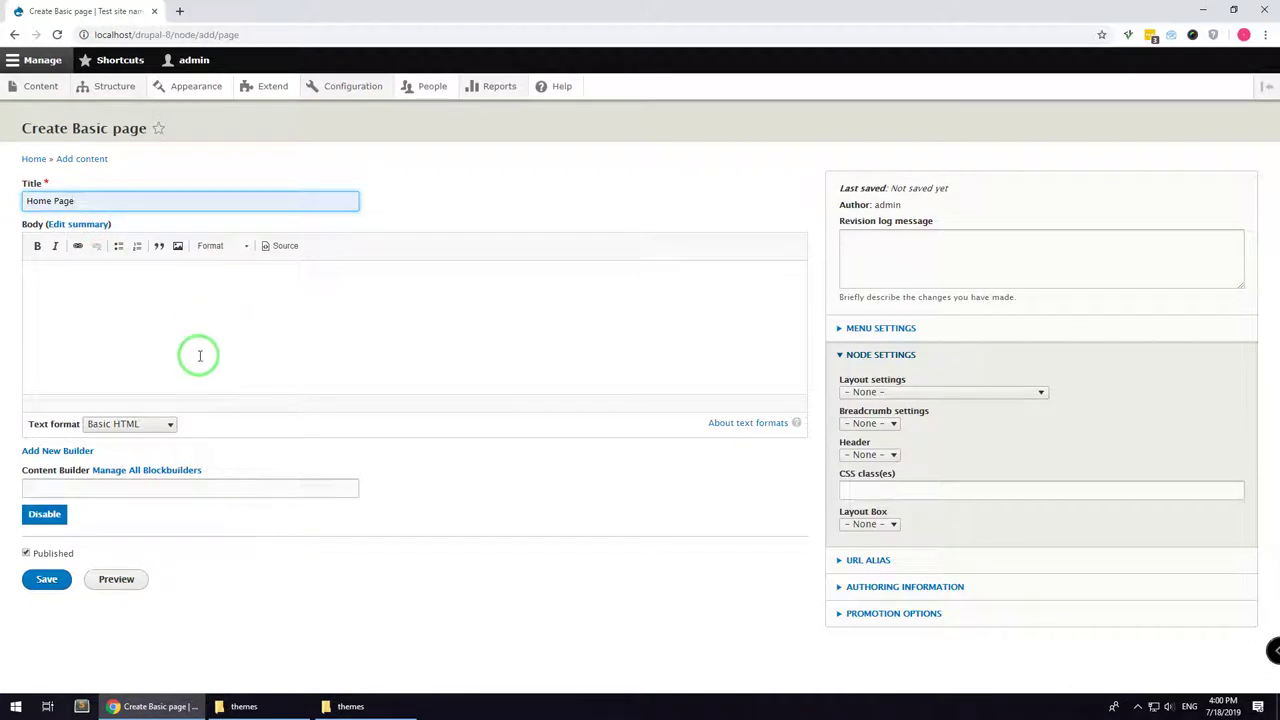
Add a new Gavias content builder titled Home Page with a matching machine name, and use it for the page's field
click(57, 452)
click(289, 342)
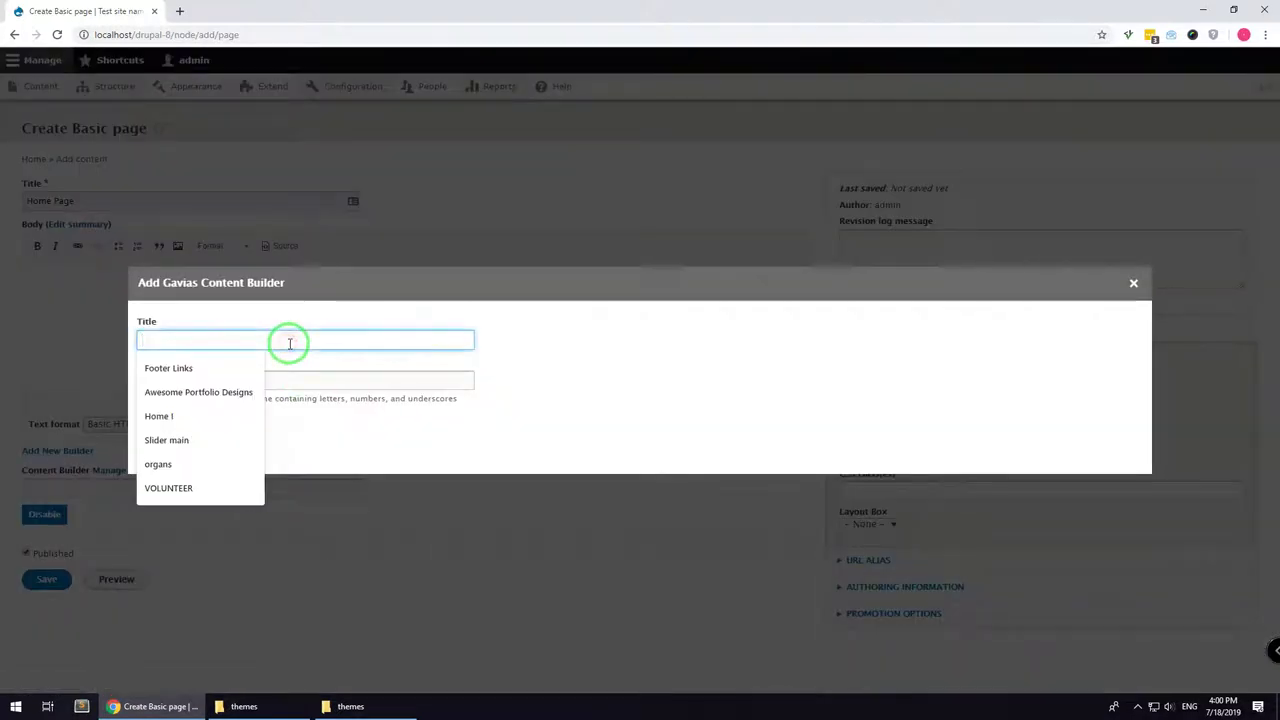
text(Home )
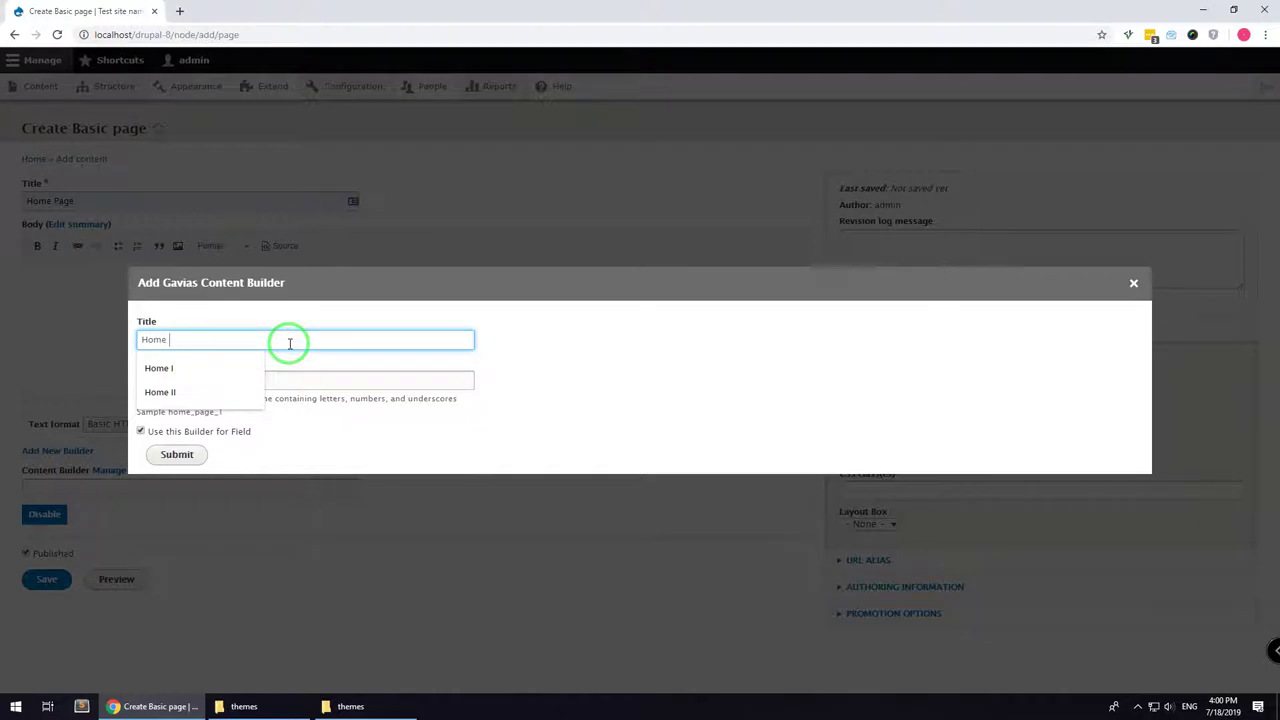
text(Page)
click(263, 386)
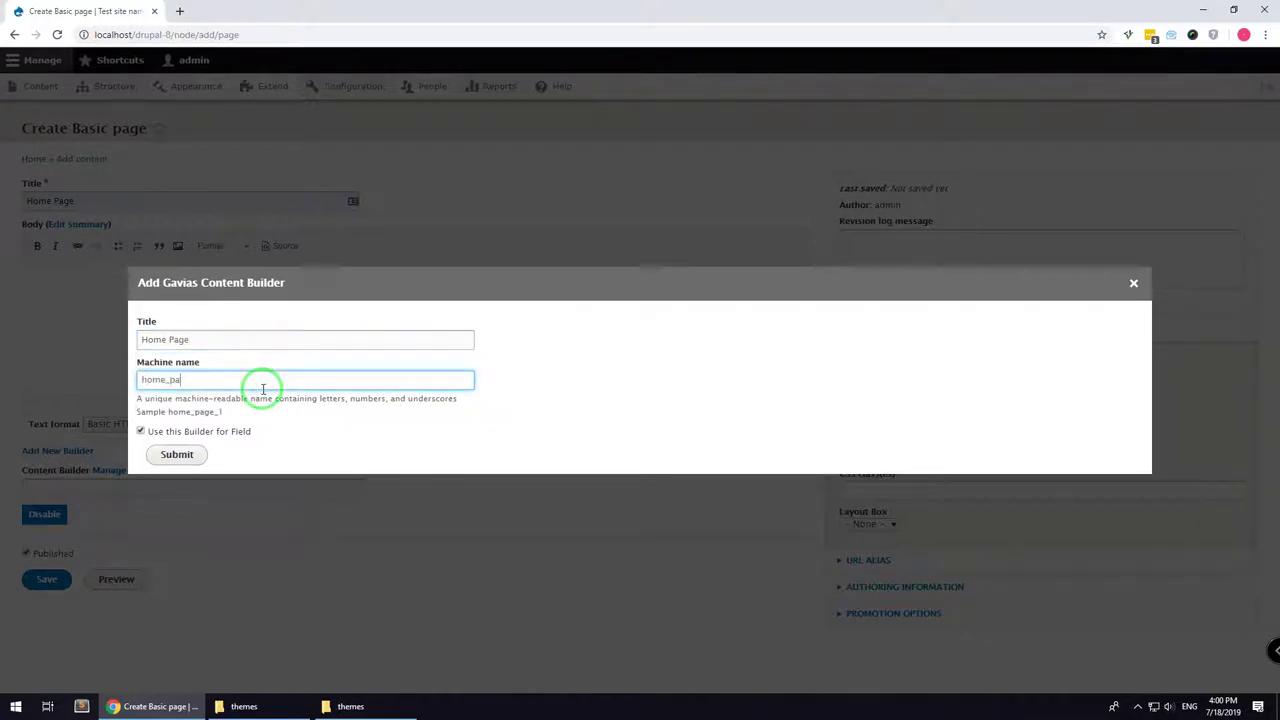
click(177, 453)
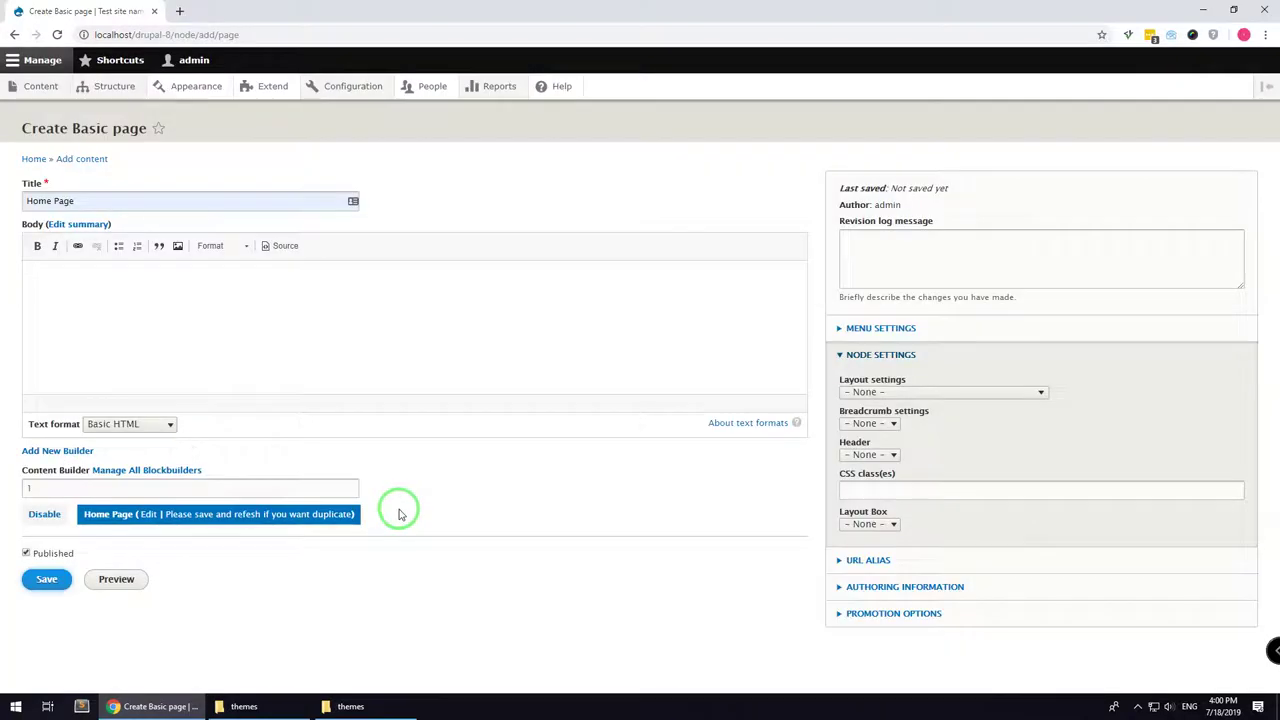
Set the page's layout to Fullwith no sidebar (use for block builder) and its breadcrumb setting to Disable
click(878, 394)
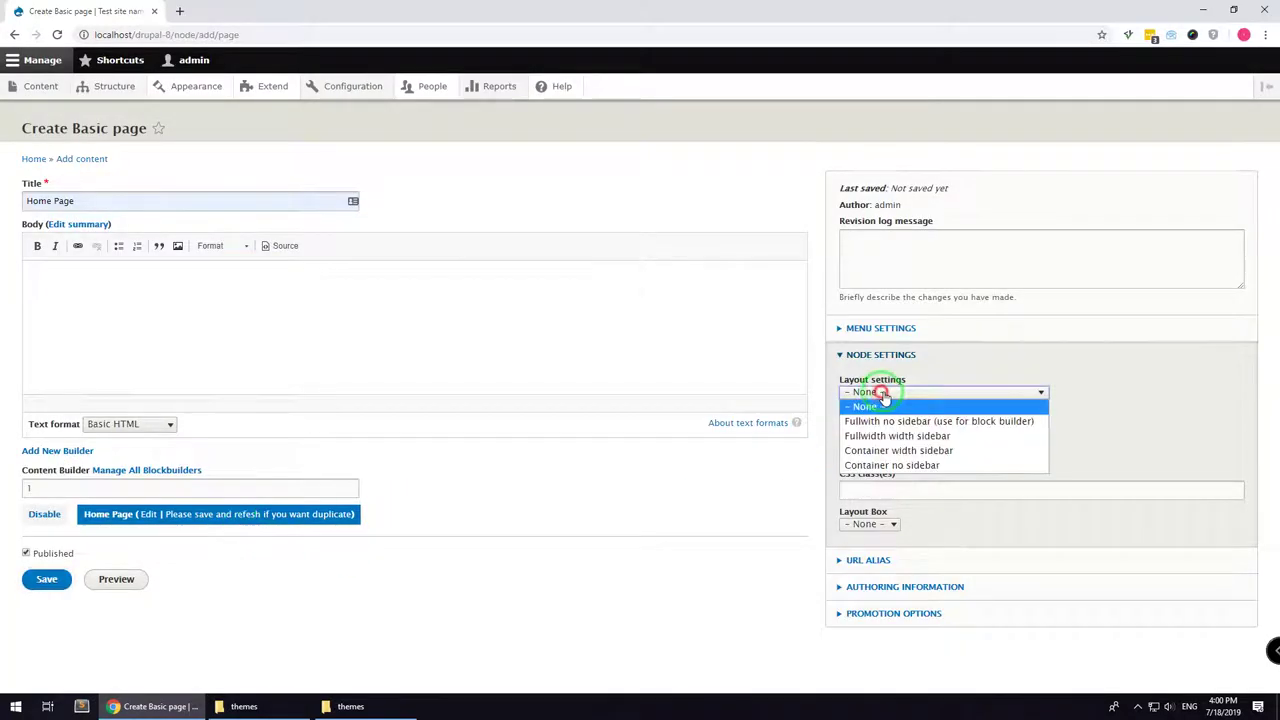
click(886, 418)
click(873, 424)
click(876, 457)
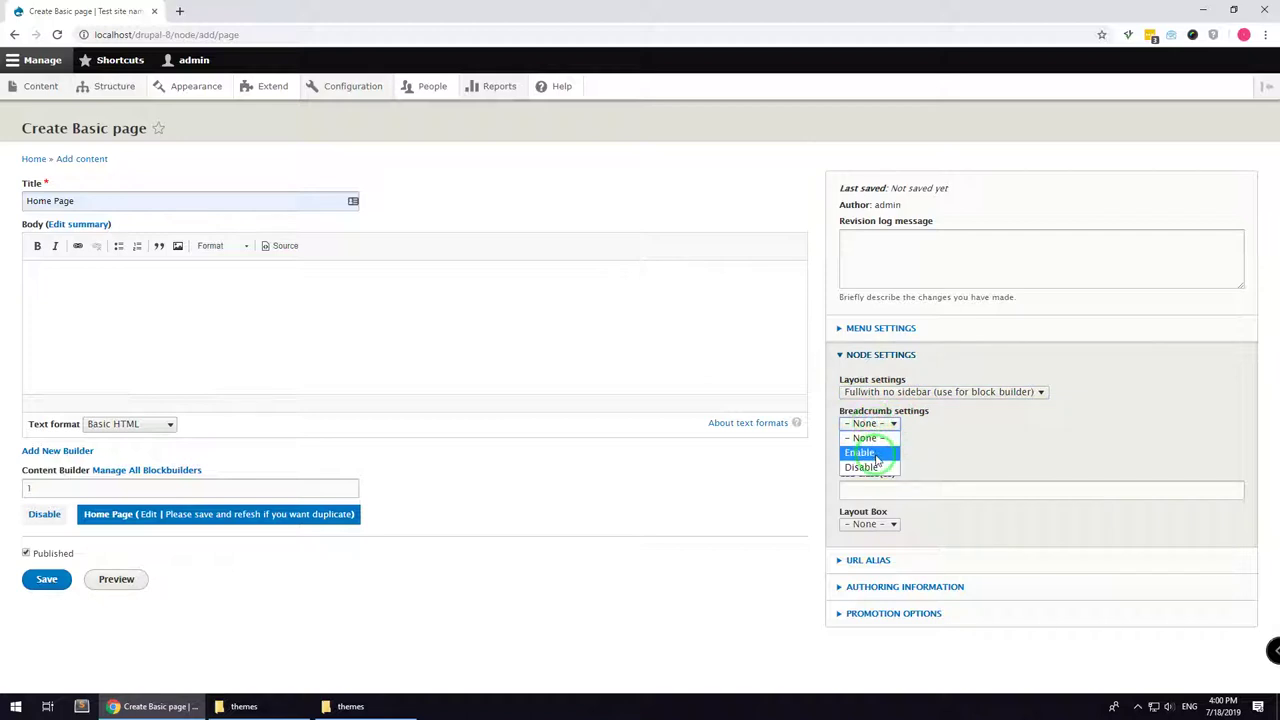
click(866, 466)
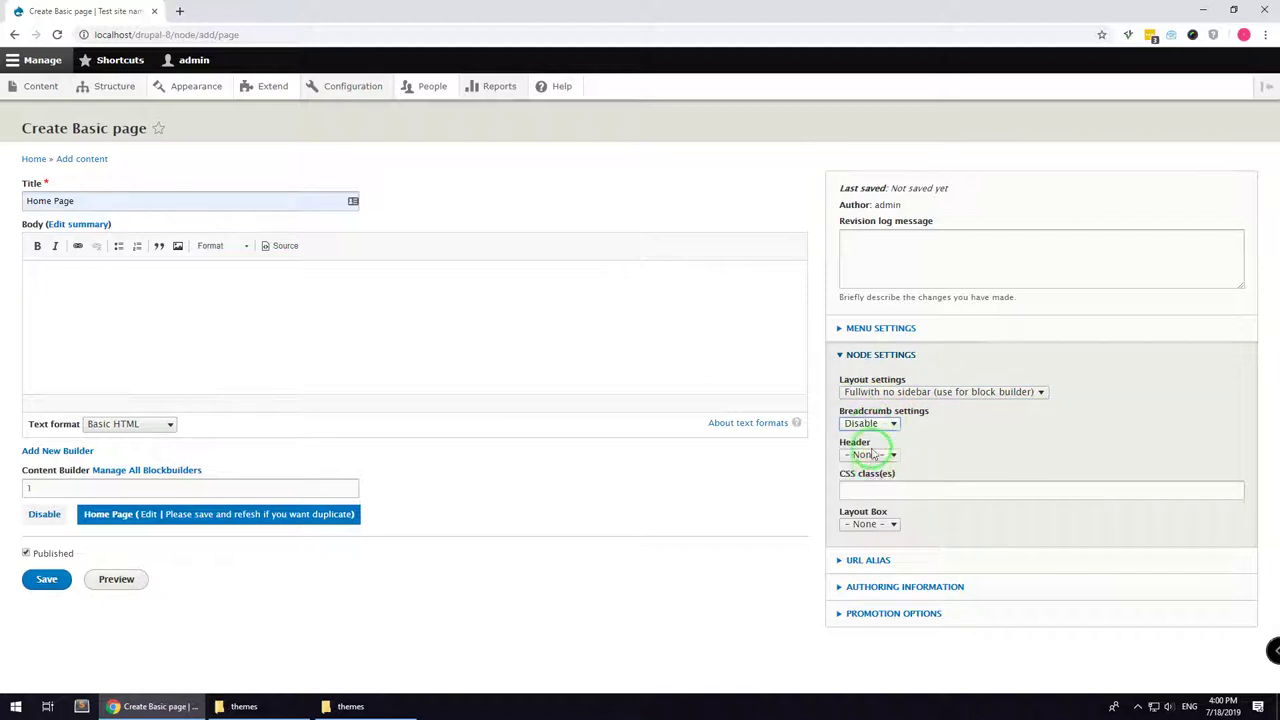
Give the page the CSS class hidden-title, leave its header at None, and save the page
click(872, 455)
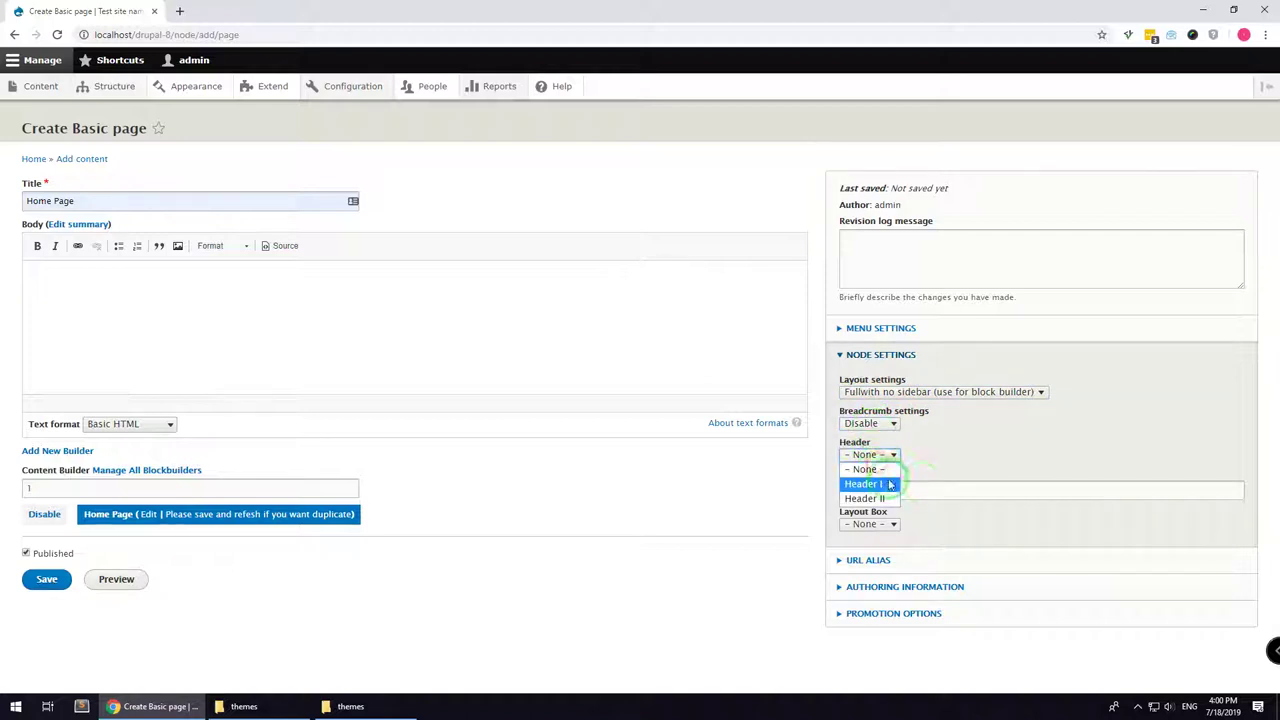
click(949, 457)
click(923, 491)
click(898, 519)
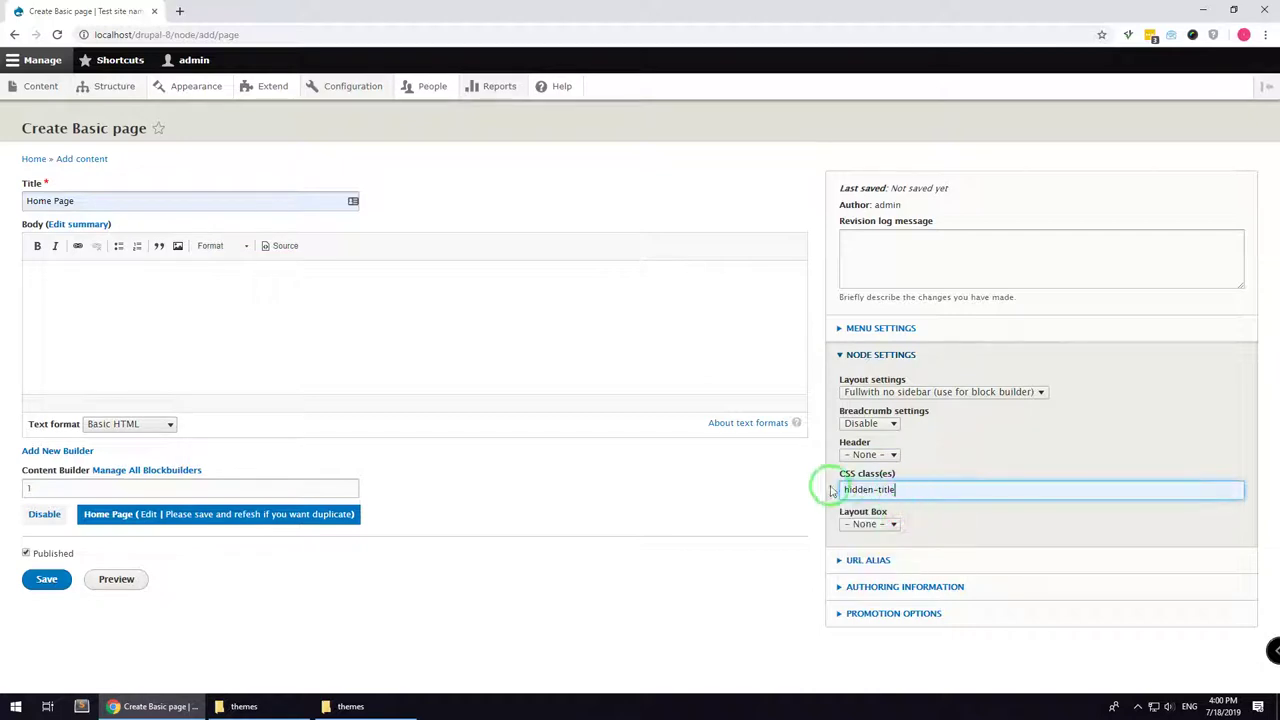
click(45, 589)
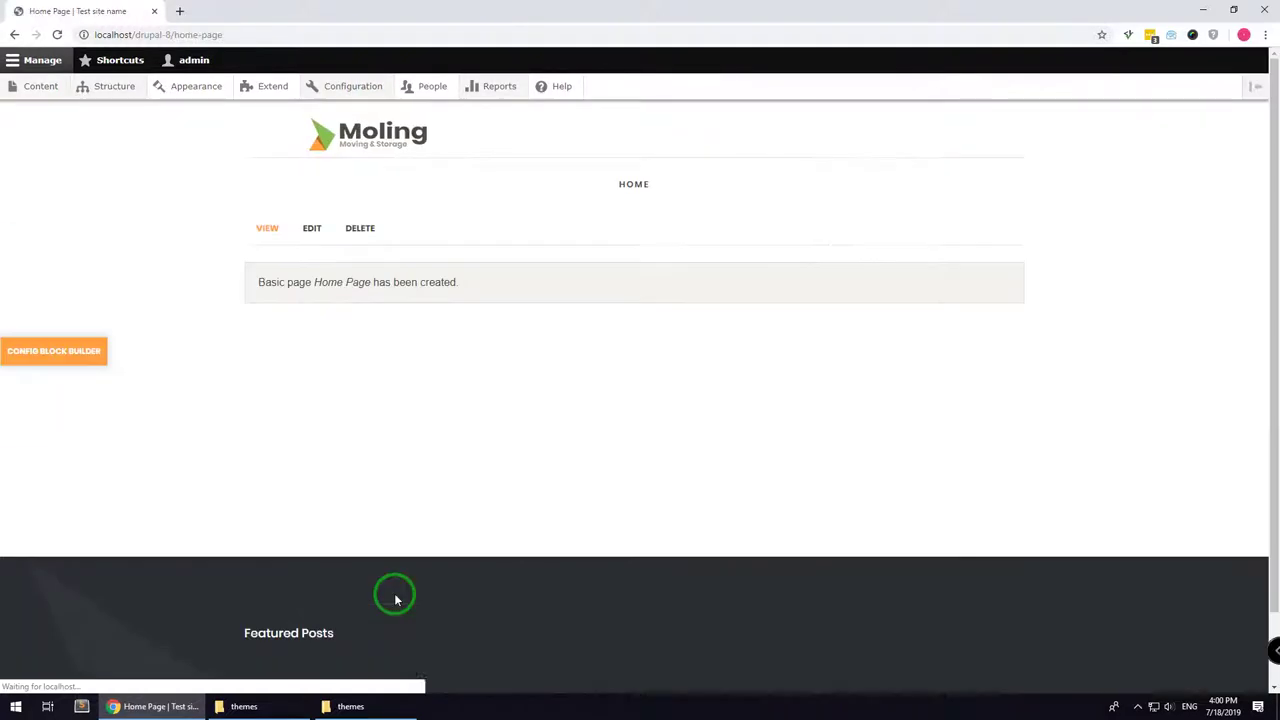
Reopen the page for editing, start an import into its Home Page builder, and extract export_content_builder_files.zip from the theme package into its own folder
click(311, 231)
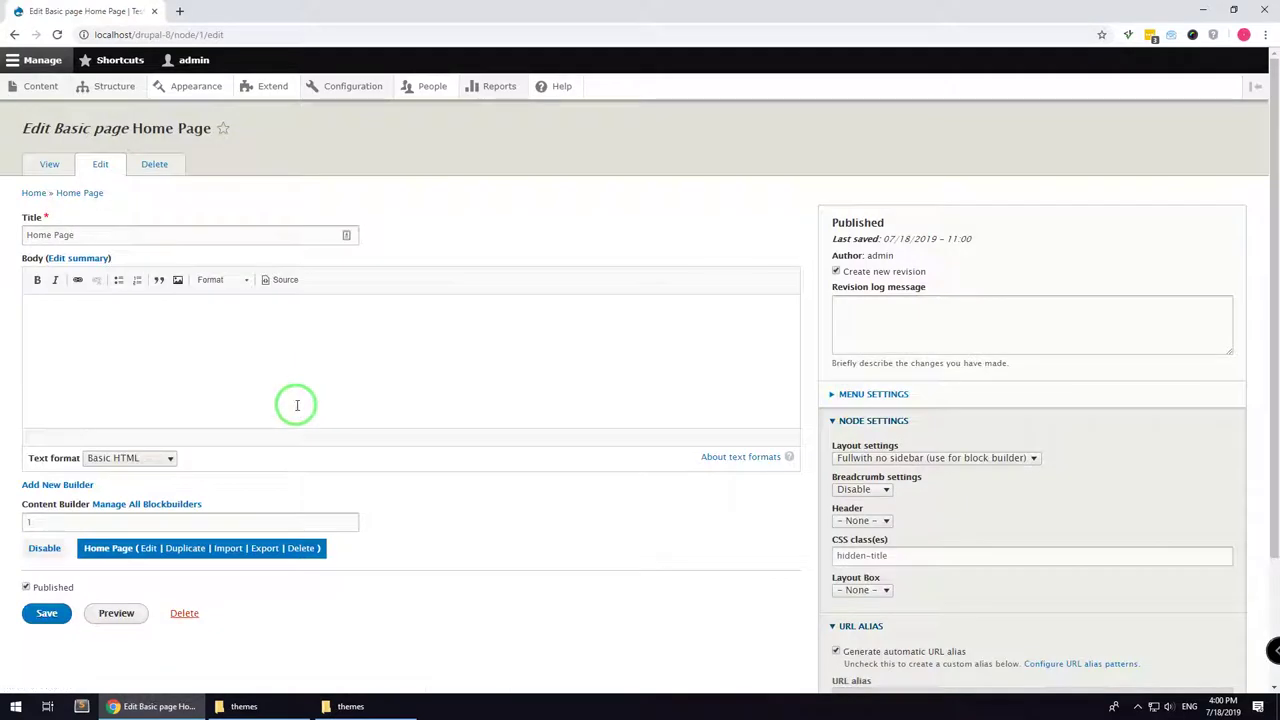
click(227, 549)
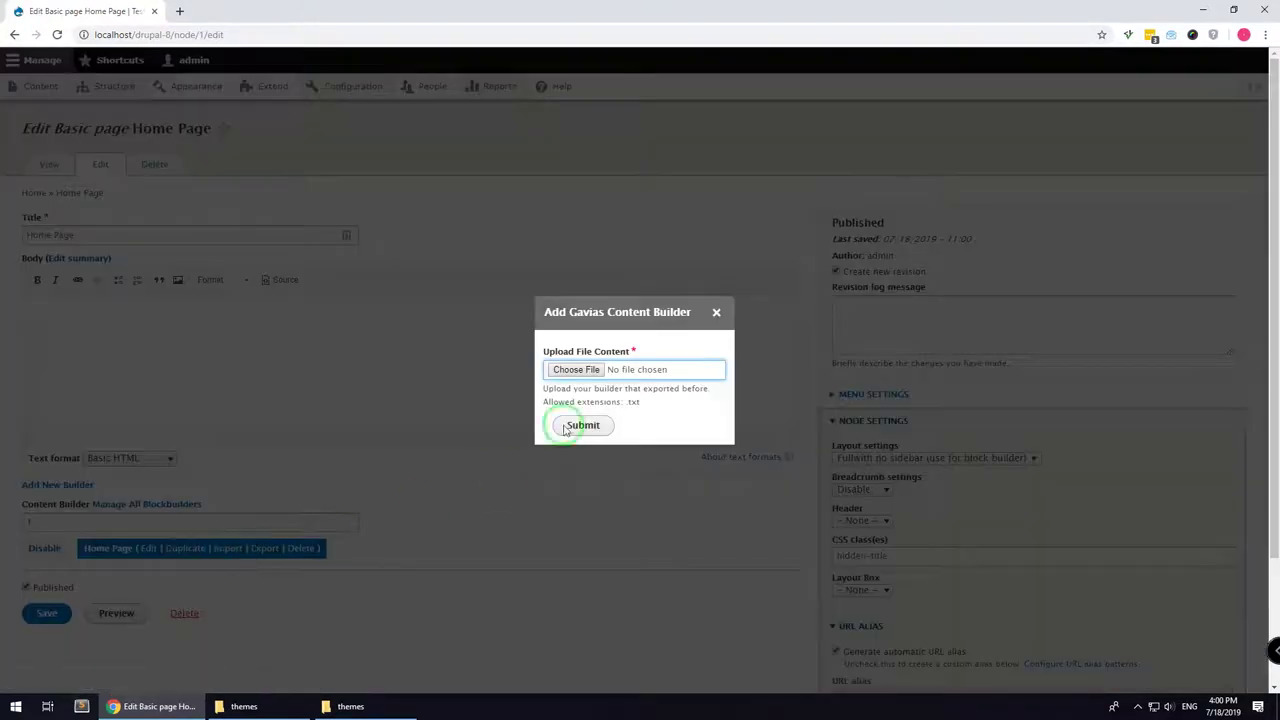
click(380, 707)
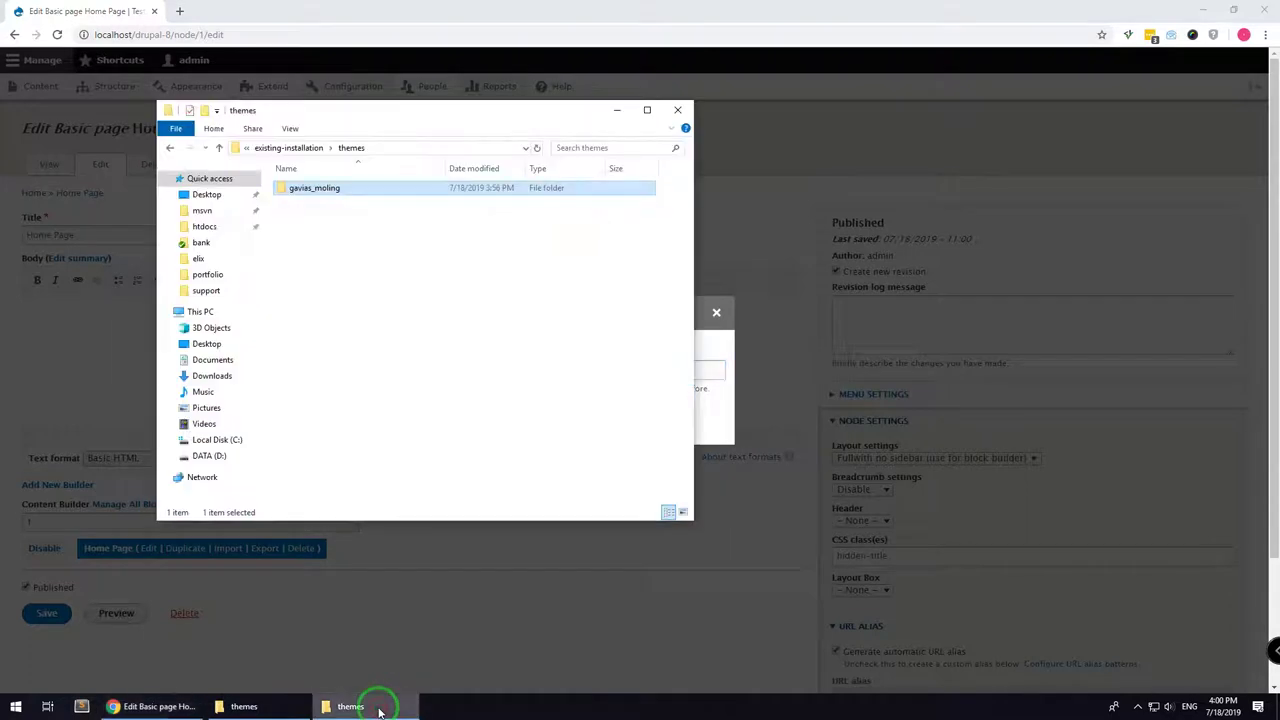
click(288, 148)
click(363, 149)
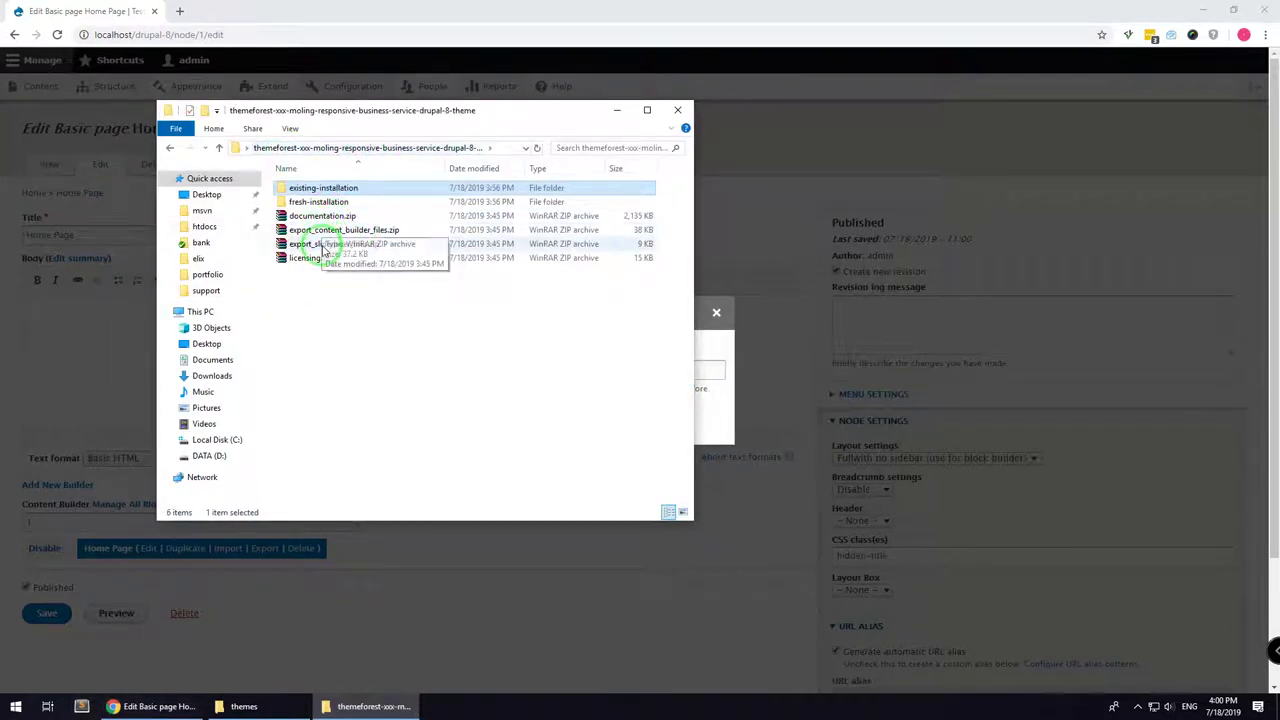
click(328, 236)
right_click(346, 236)
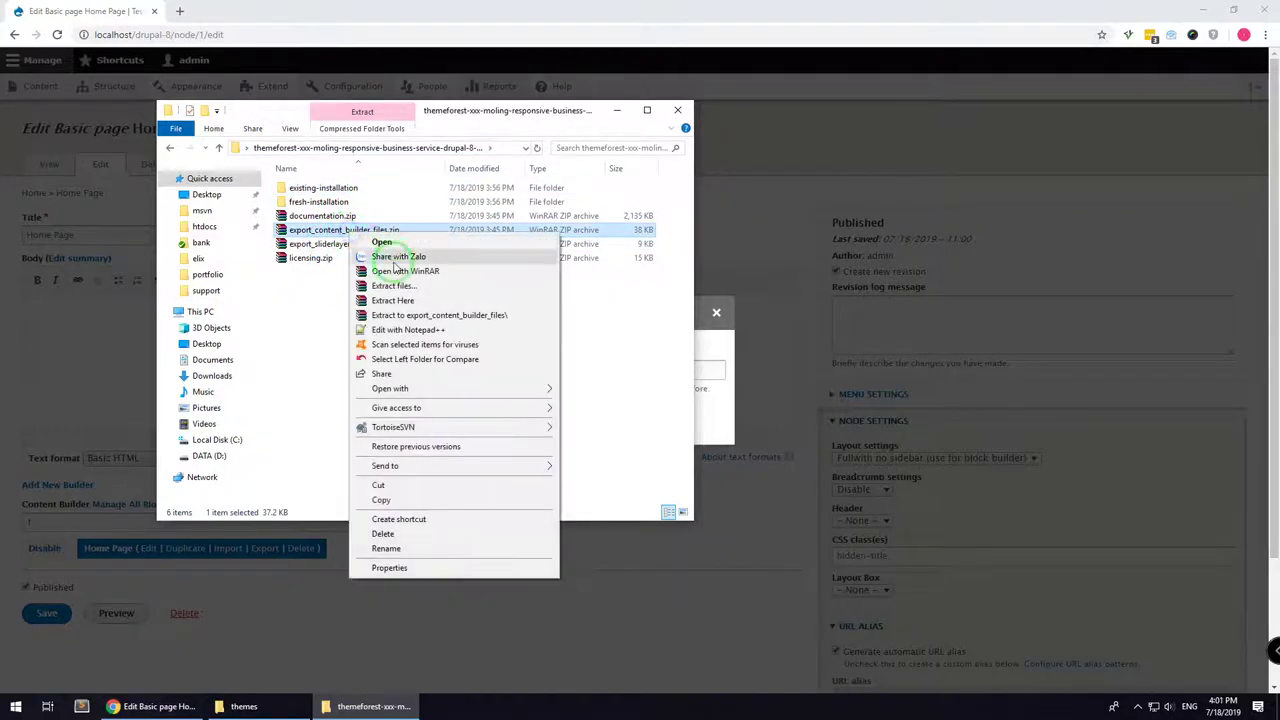
click(395, 316)
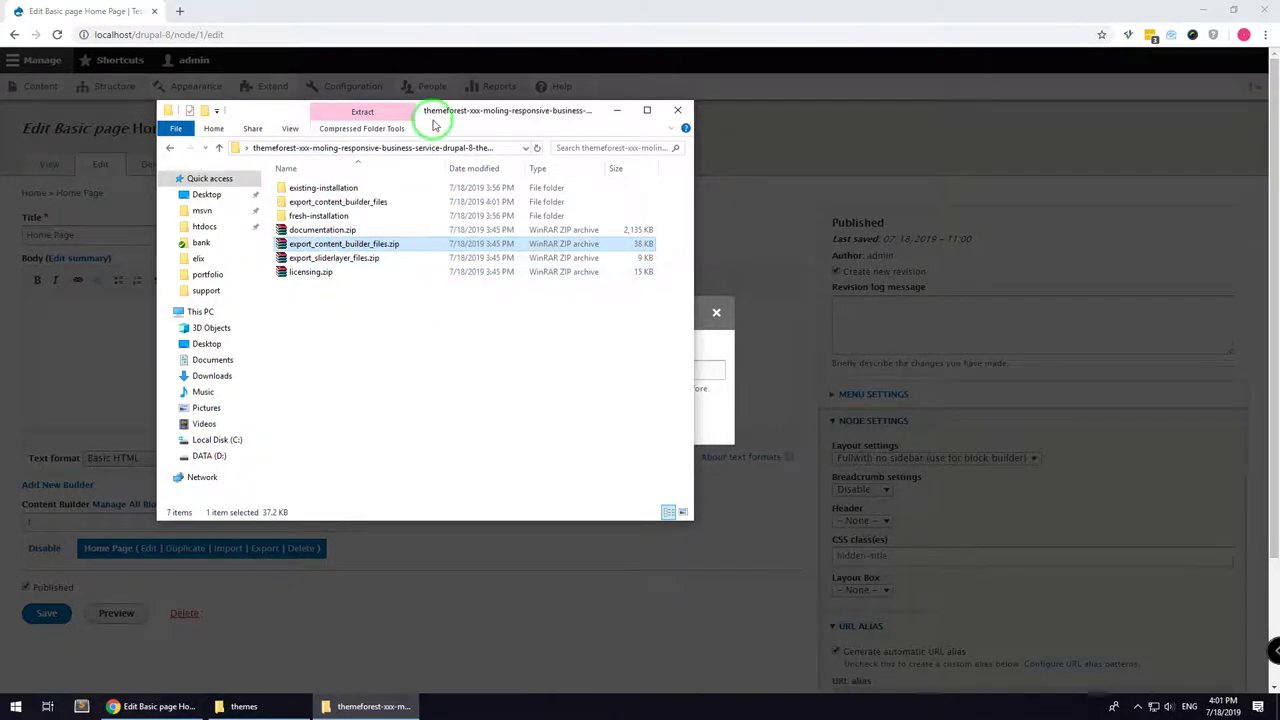
Import home-1.txt from the extracted export_content_builder_files folder into the Home Page builder and save the page
drag(275, 115, 820, 170)
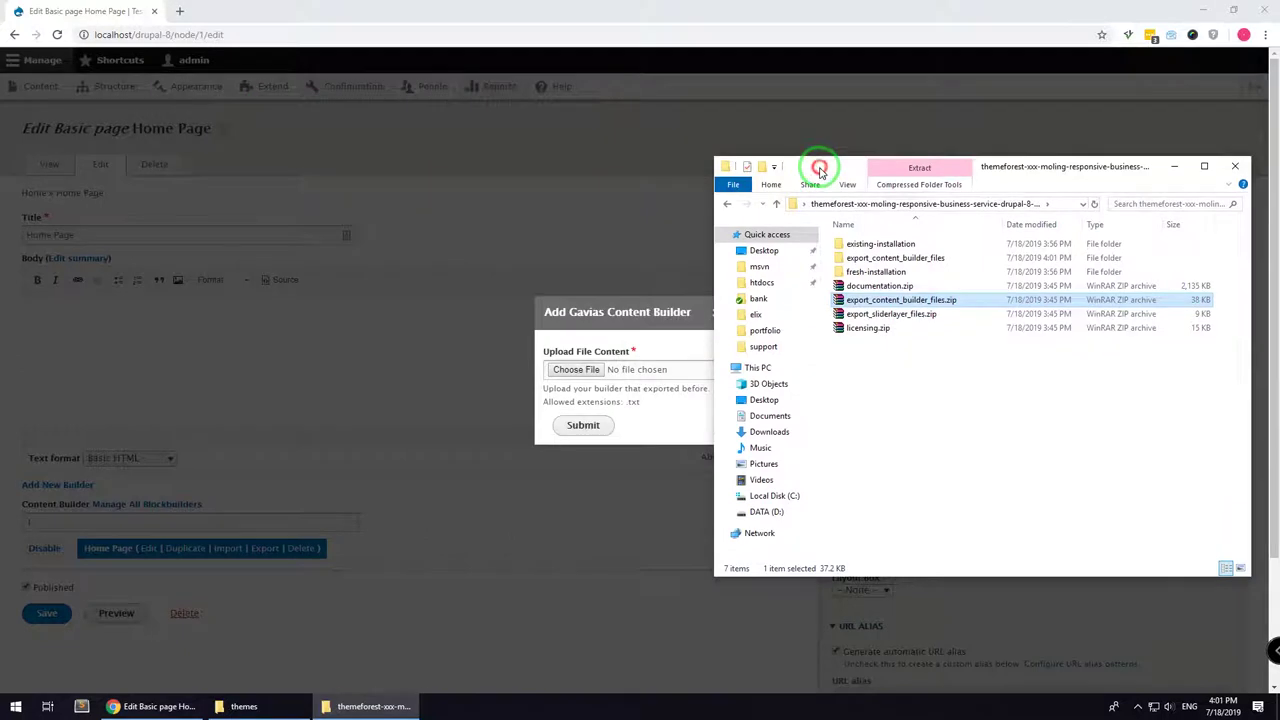
double_click(894, 258)
double_click(880, 248)
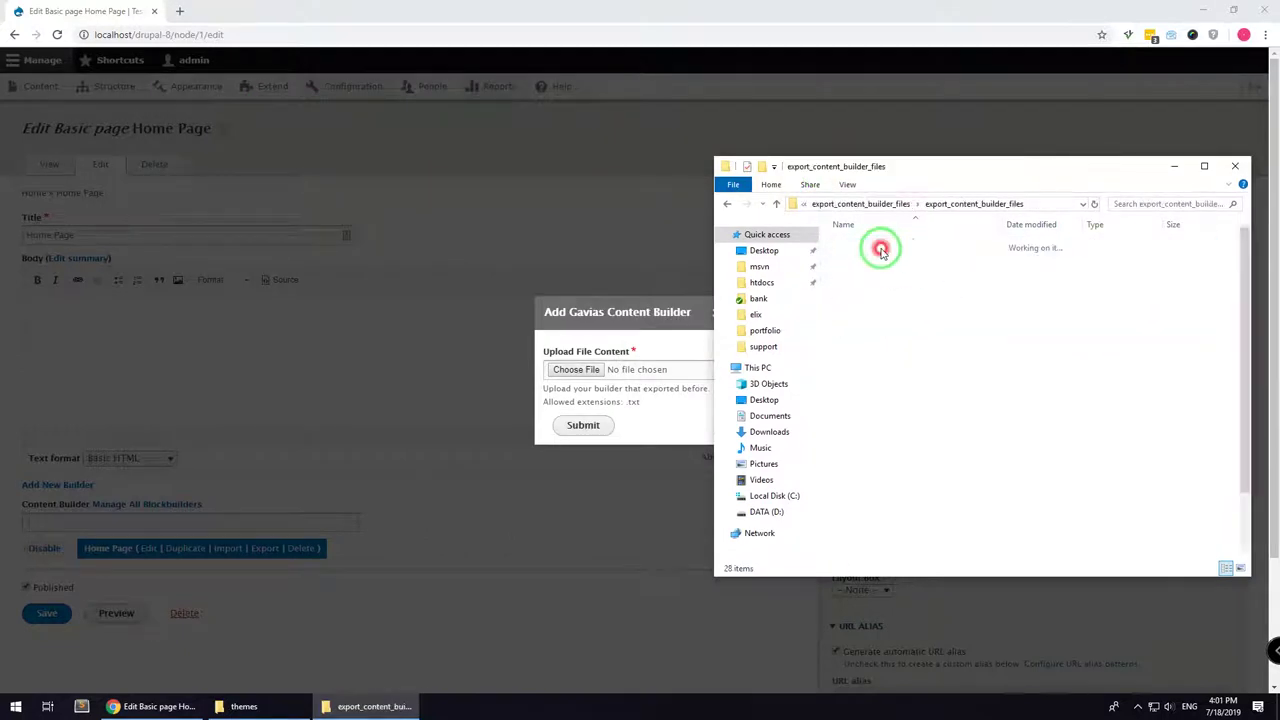
scroll(890, 332, down, 2)
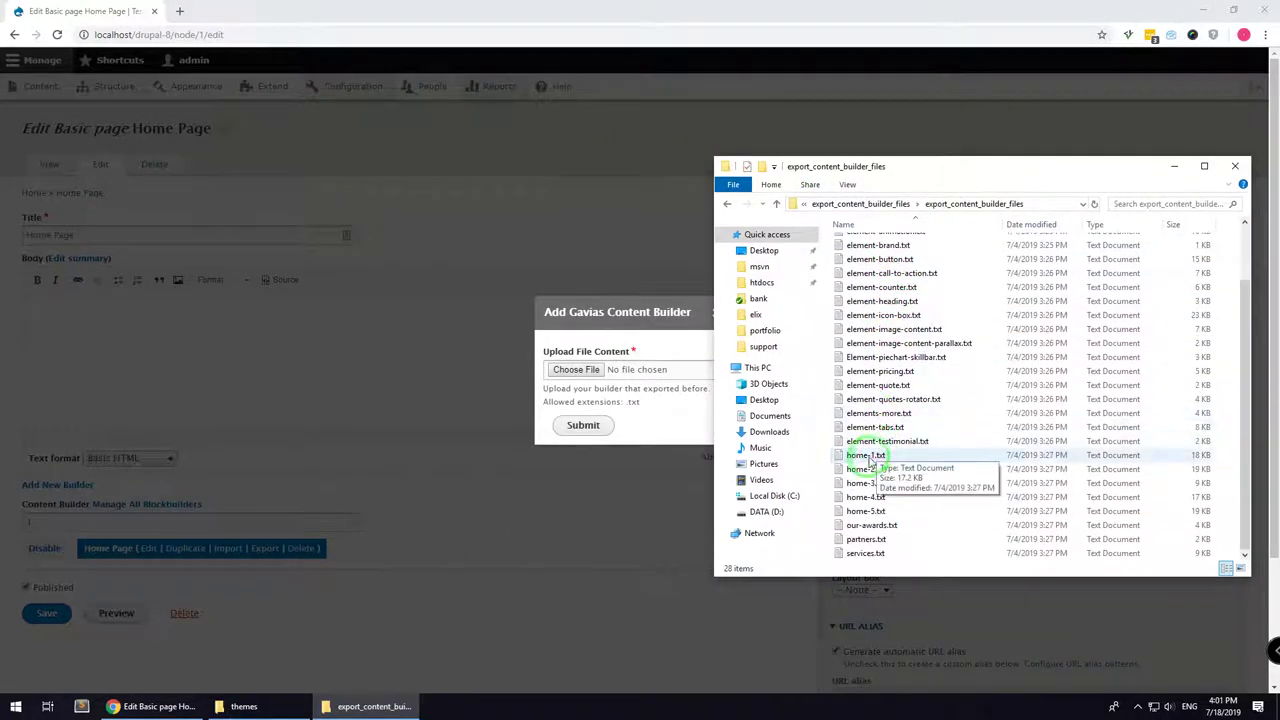
click(860, 457)
drag(860, 460, 629, 369)
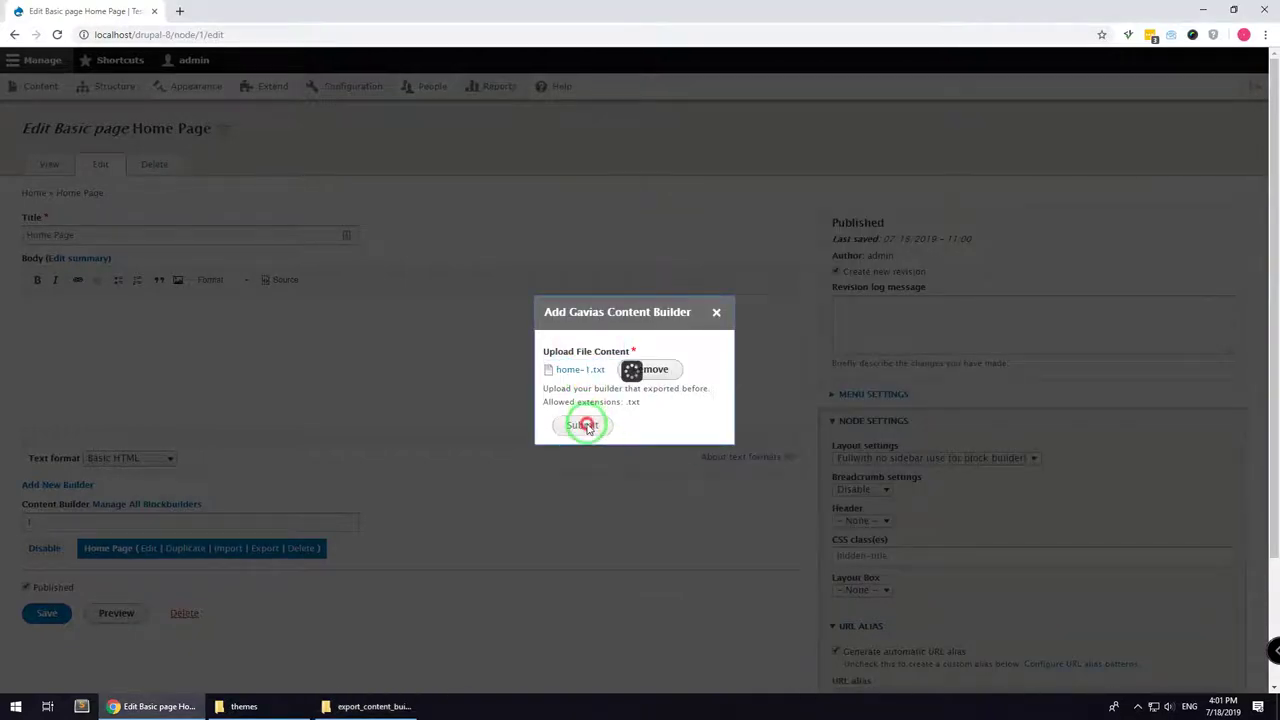
click(584, 425)
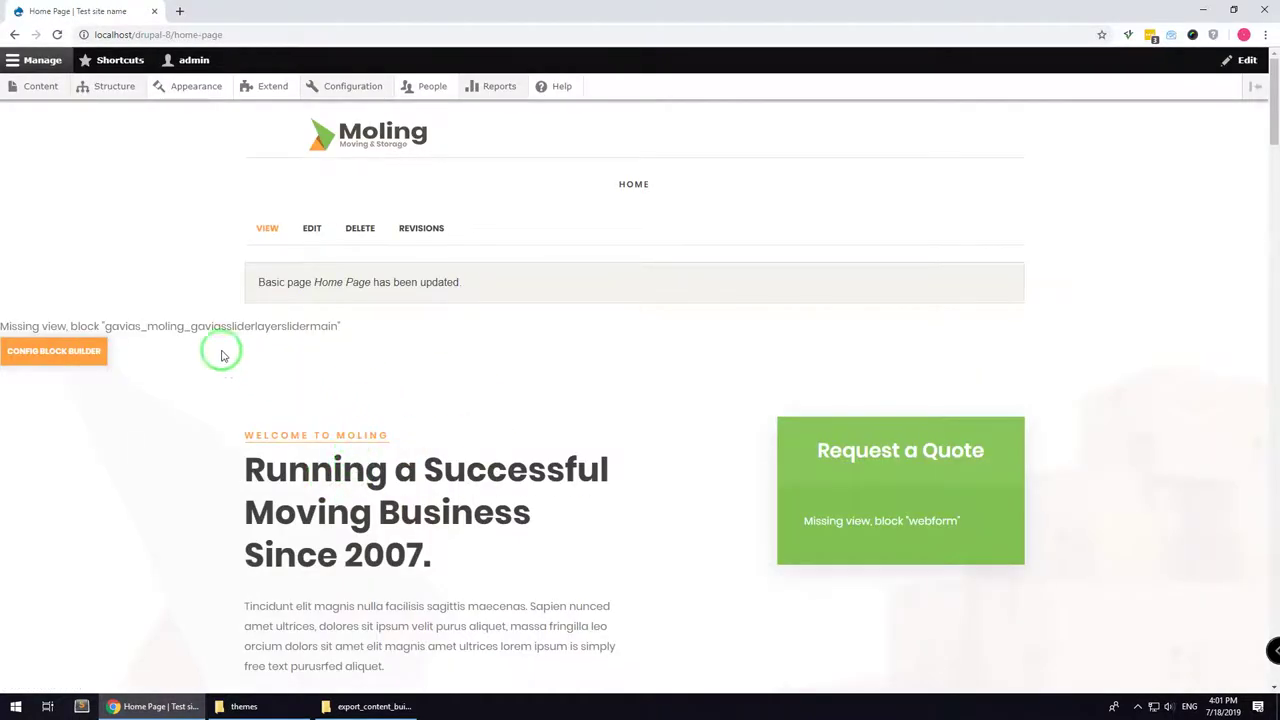
Check the missing slider block's name on the page and add a Gavias slider layer group titled Slider main
double_click(218, 328)
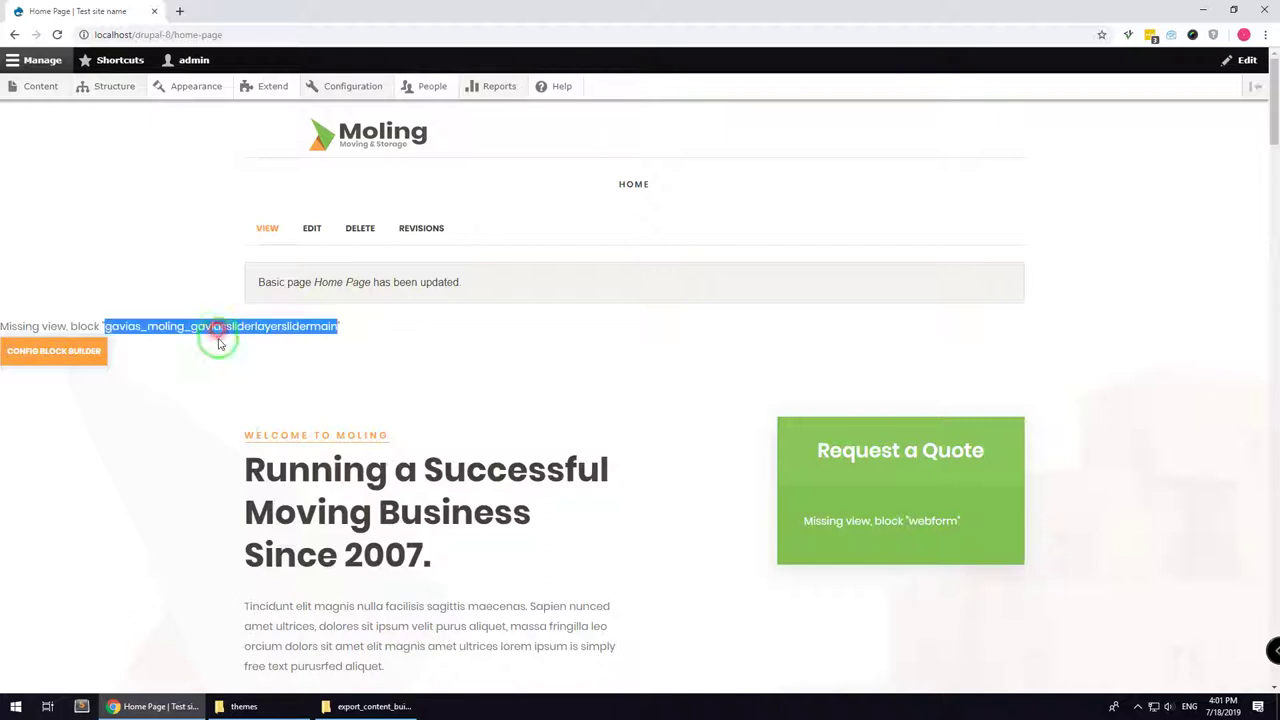
click(218, 388)
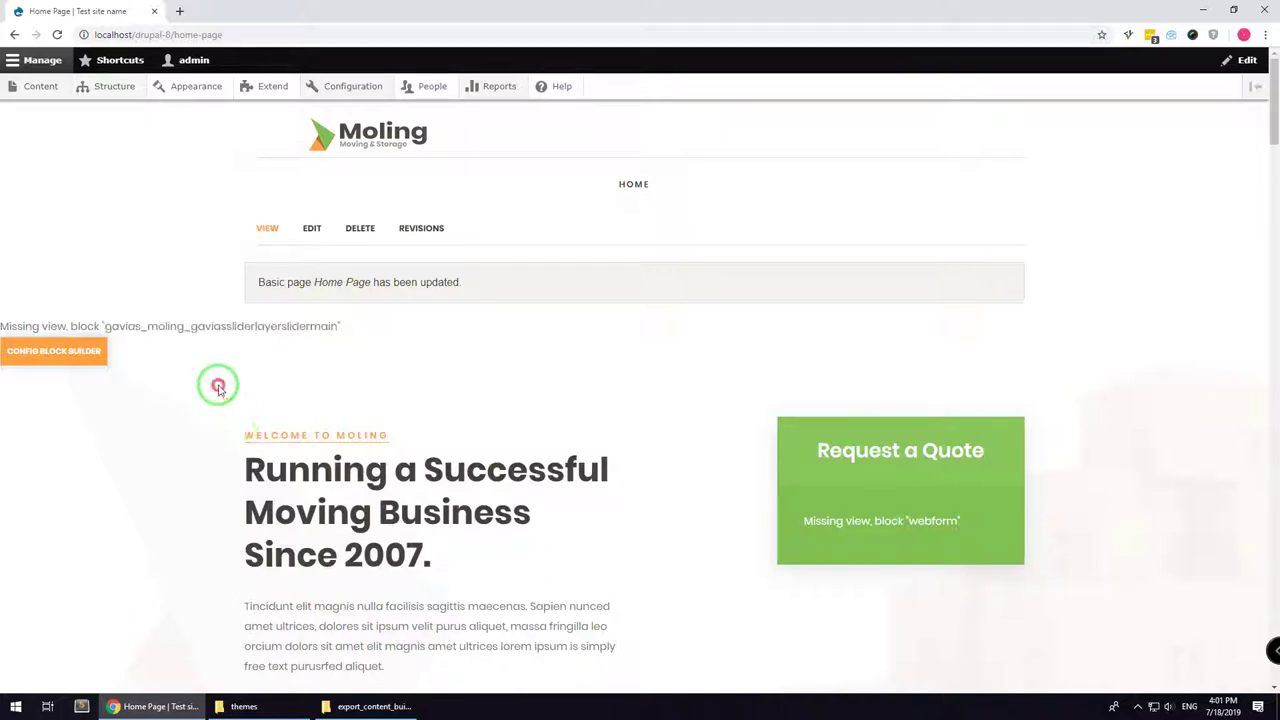
click(118, 88)
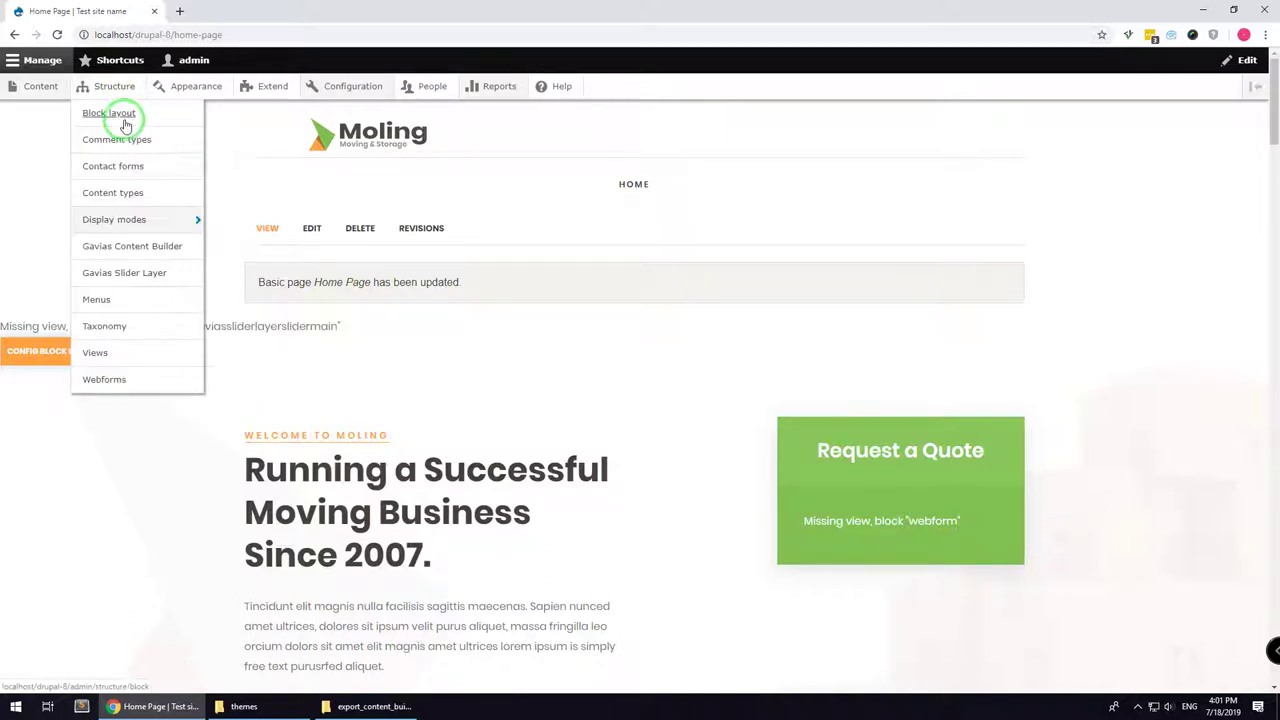
click(160, 276)
click(100, 187)
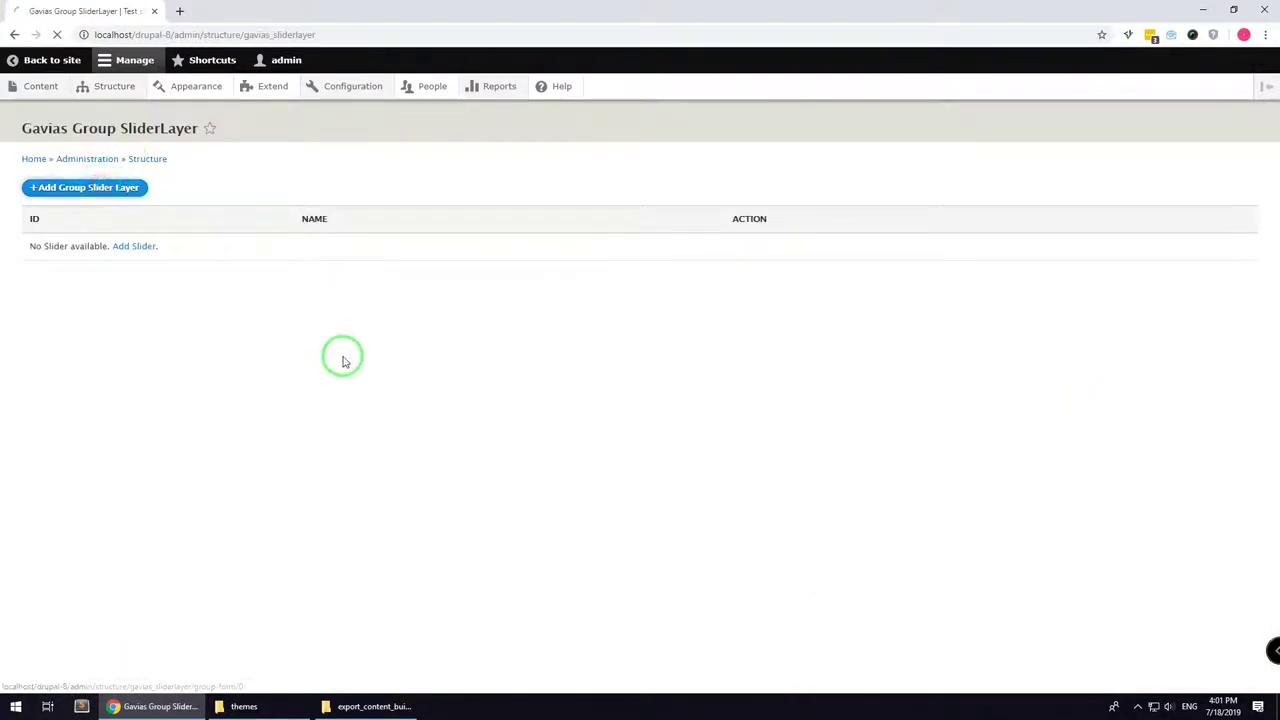
click(187, 203)
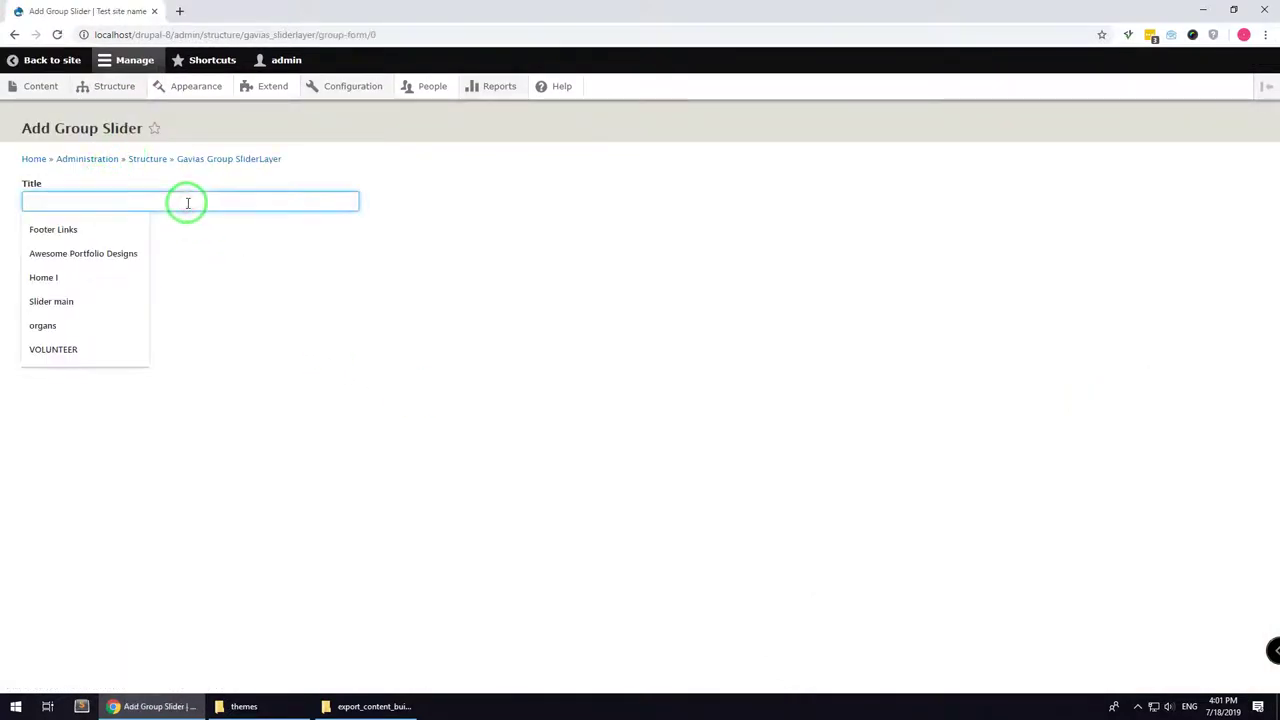
click(78, 300)
click(57, 228)
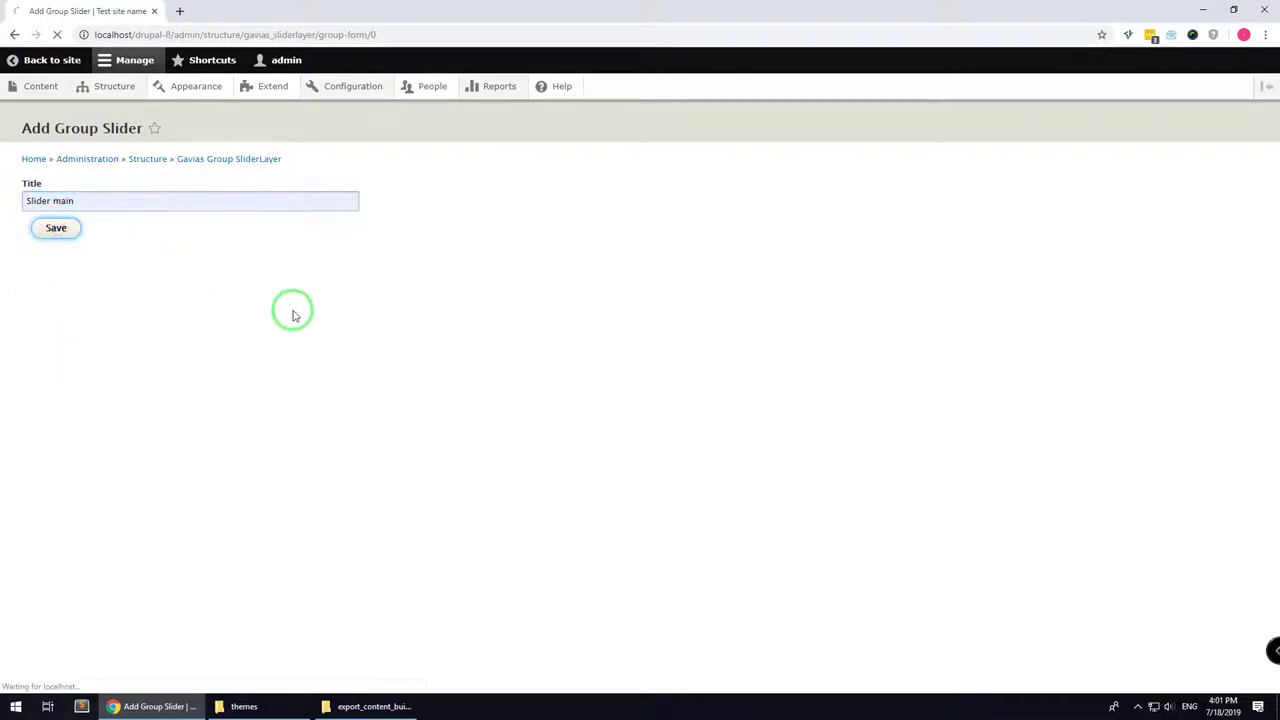
Start an import into the Slider main group and extract export_sliderlayer_files.zip in the theme package folder
click(550, 288)
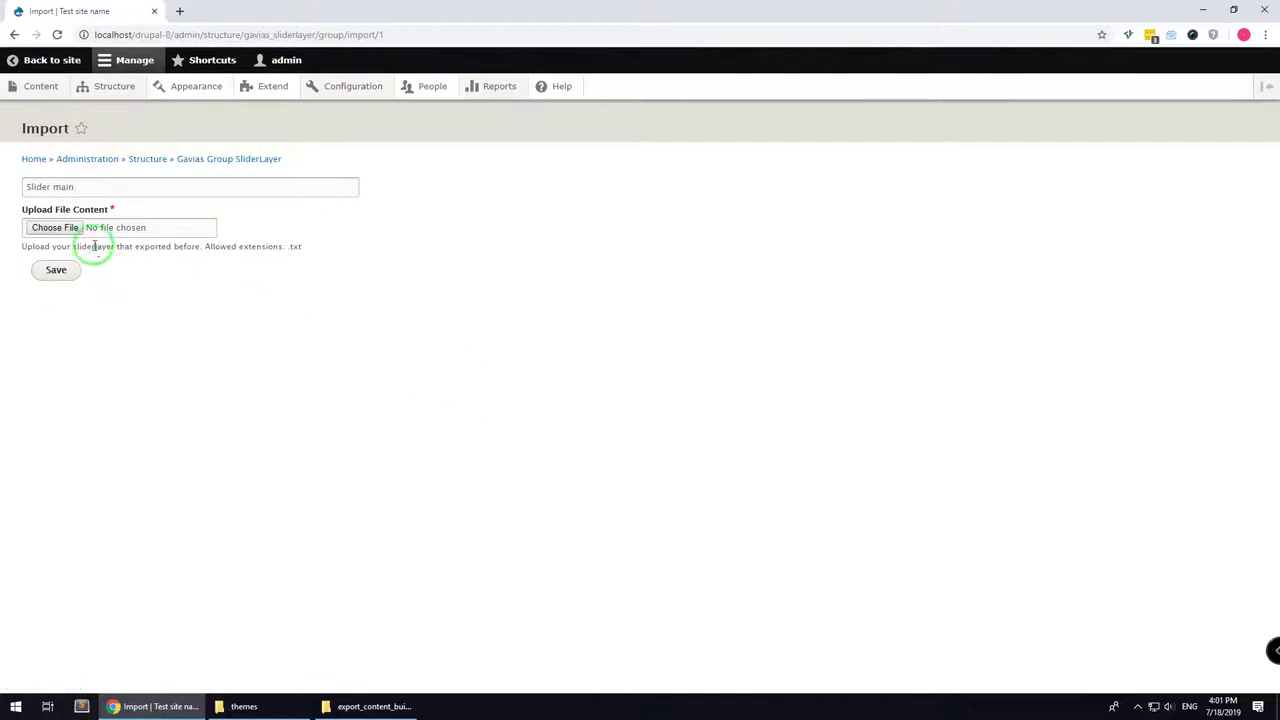
click(372, 706)
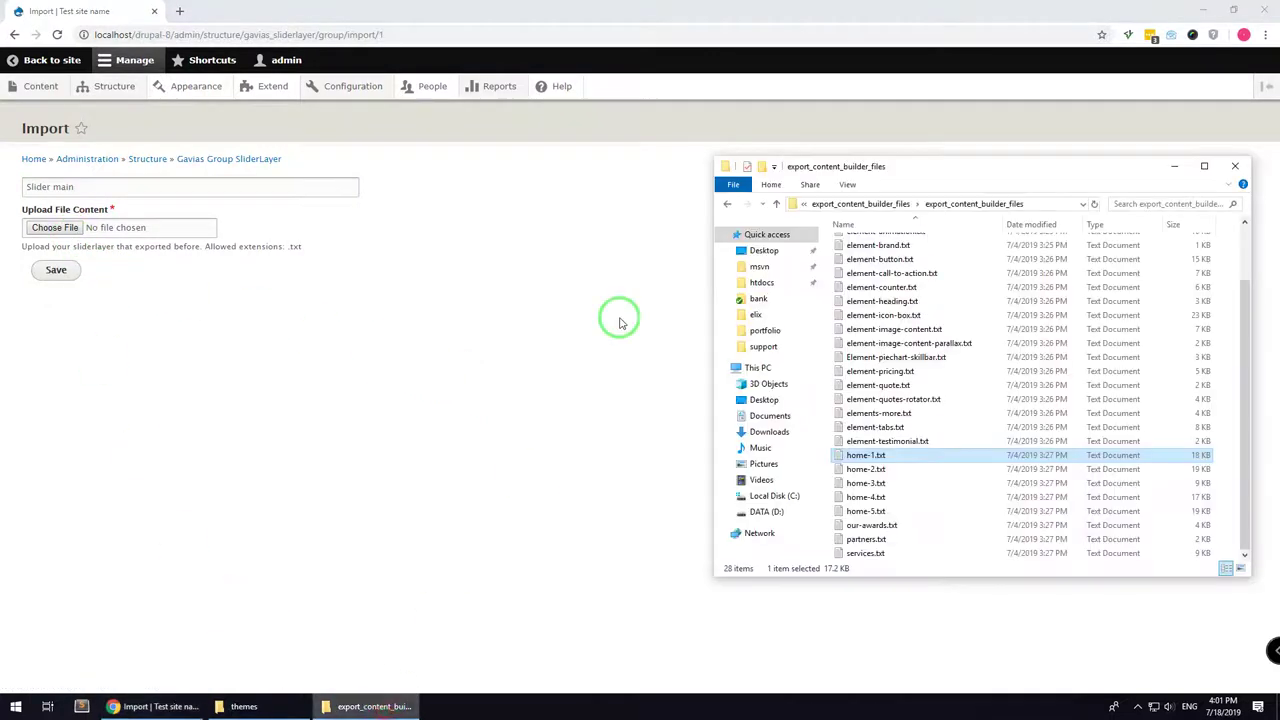
click(887, 209)
click(893, 202)
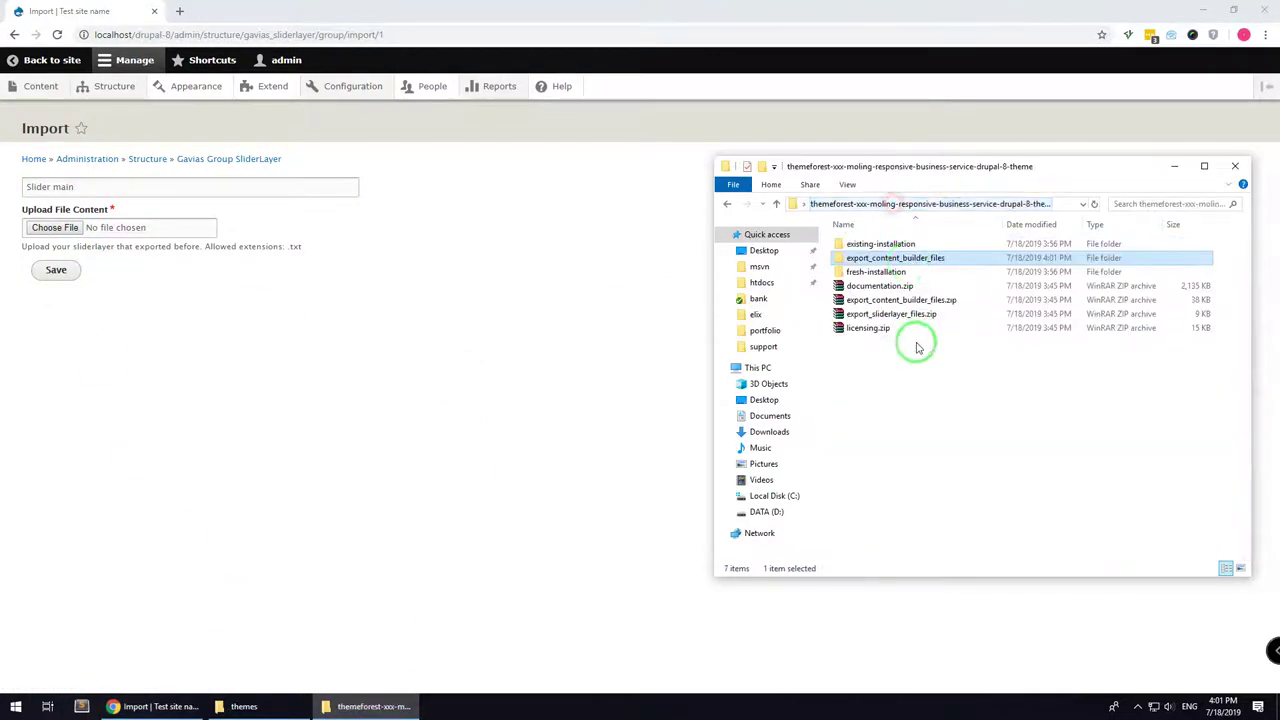
right_click(879, 315)
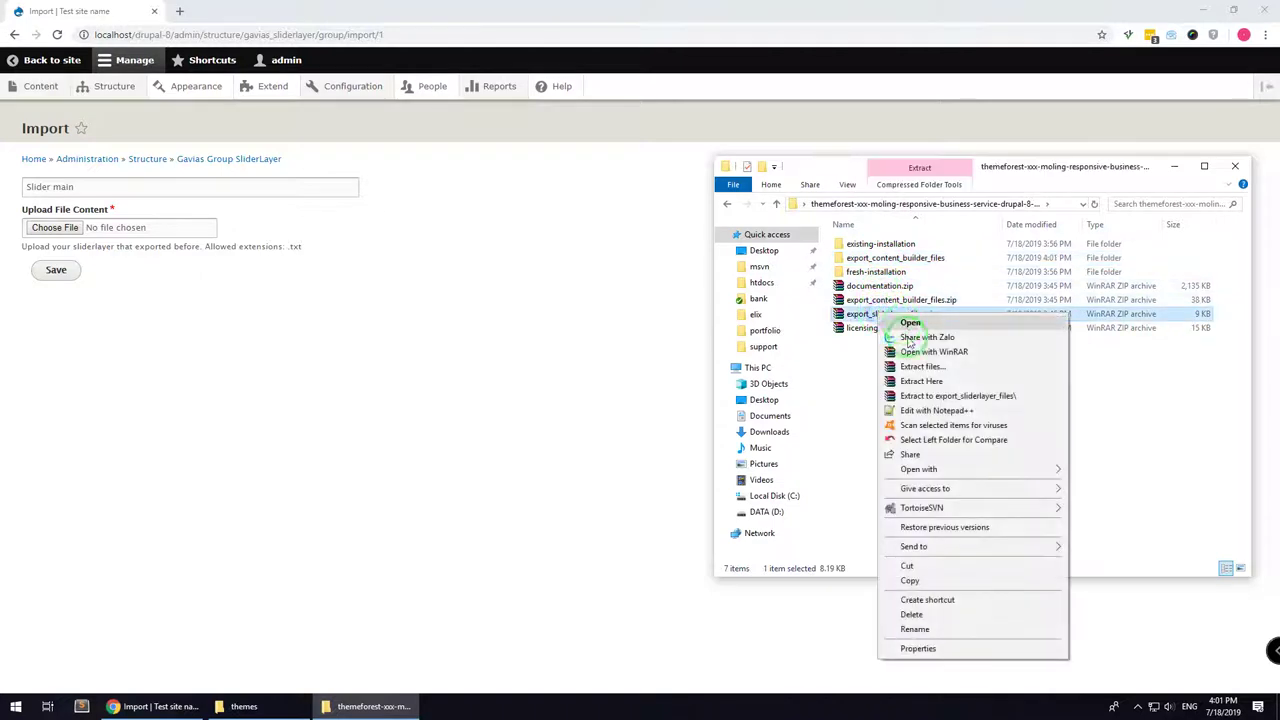
click(921, 381)
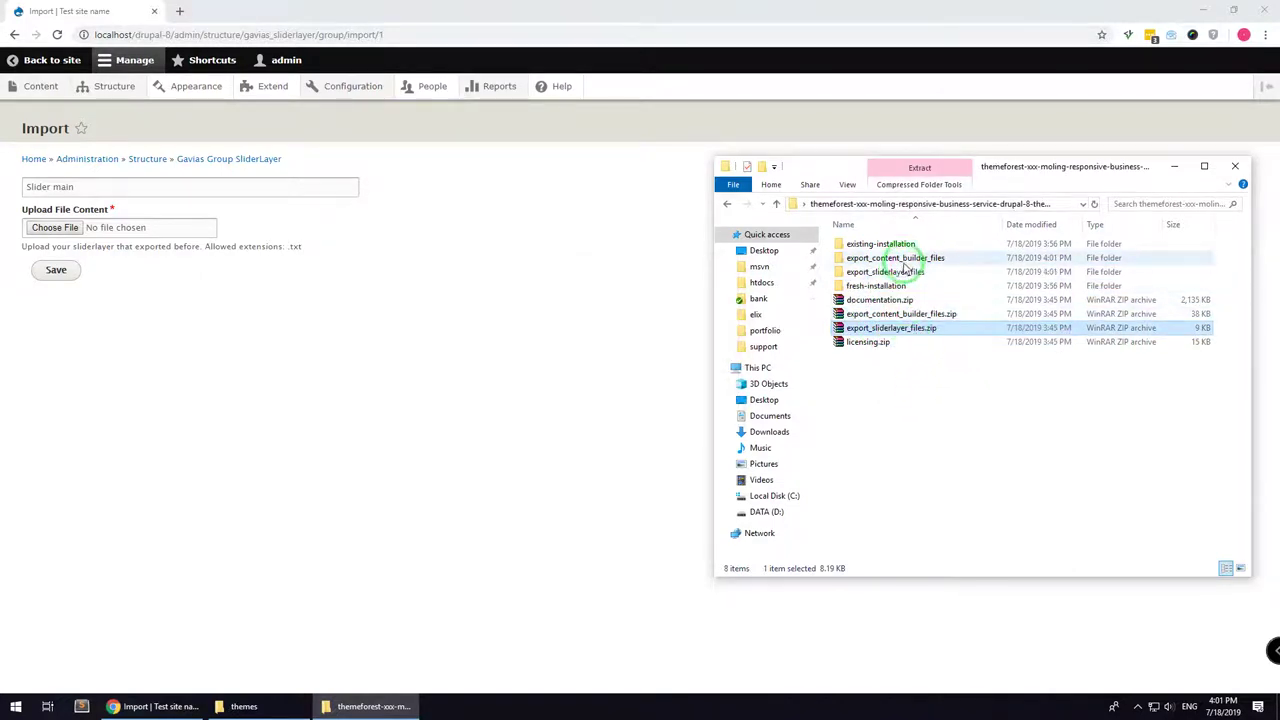
Import slider-main.txt from the extracted export_sliderlayer_files folder into the Slider main group and save
double_click(905, 270)
click(882, 246)
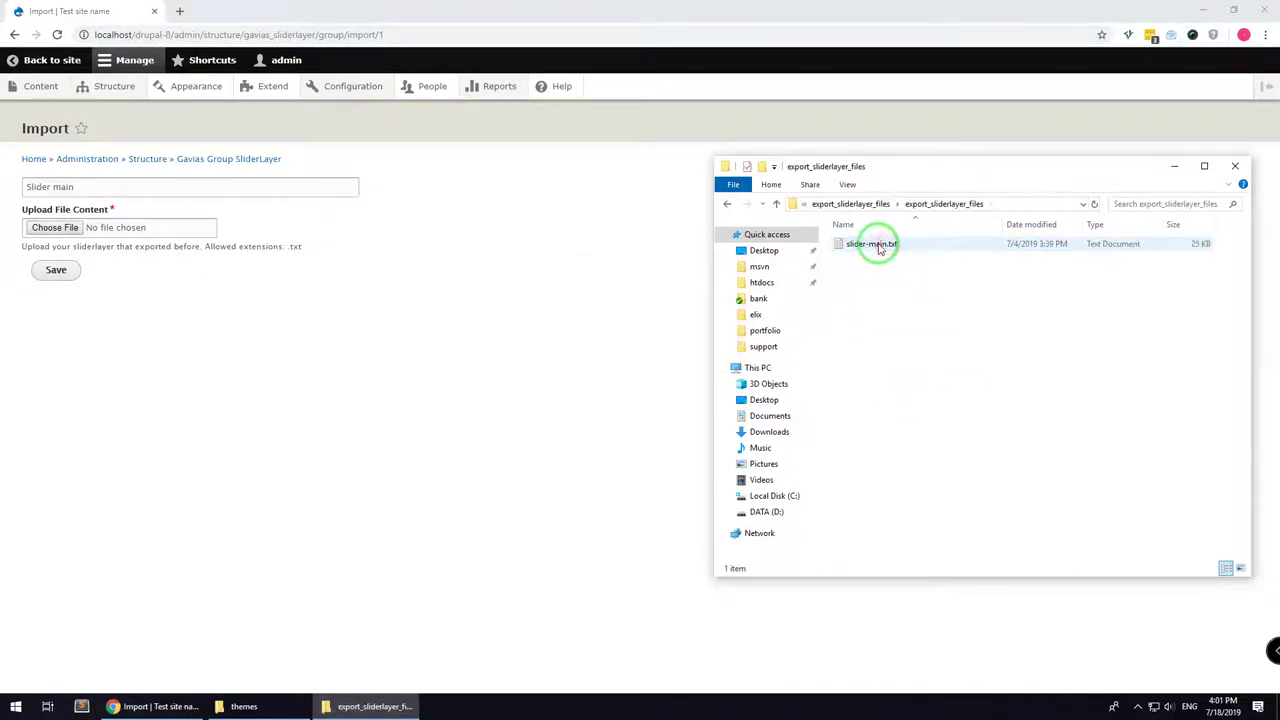
drag(879, 246, 58, 225)
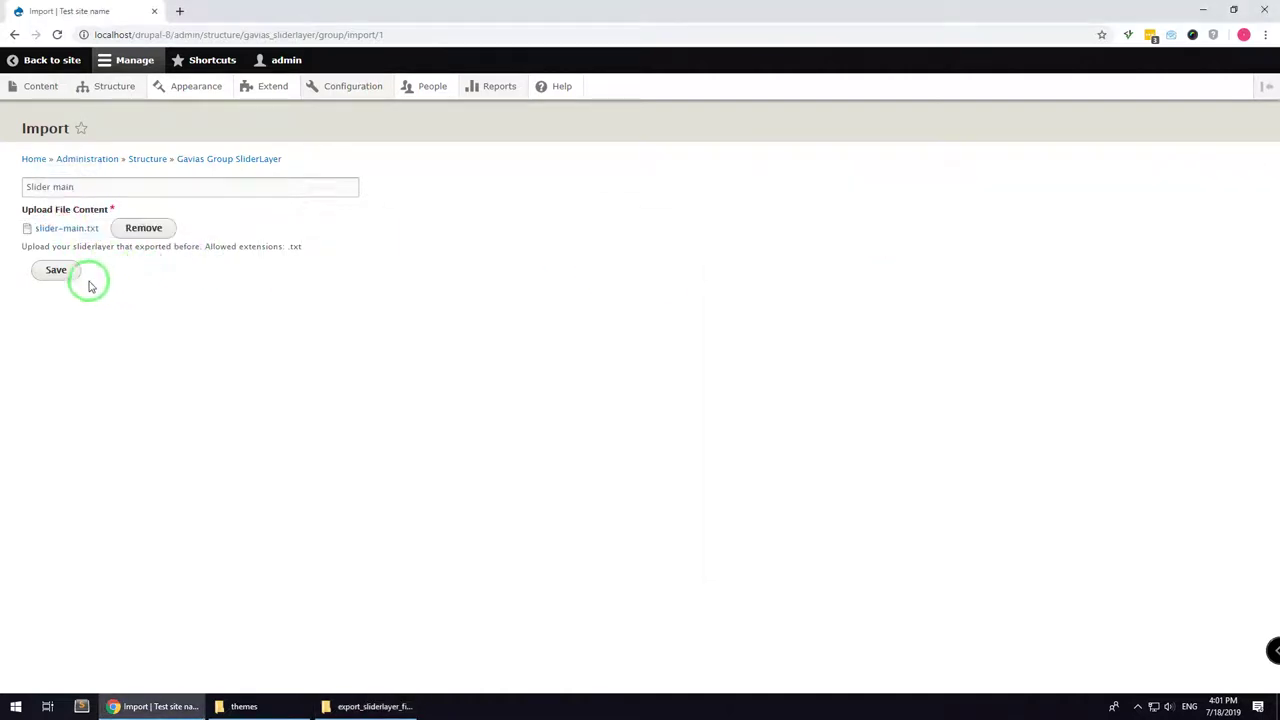
click(60, 270)
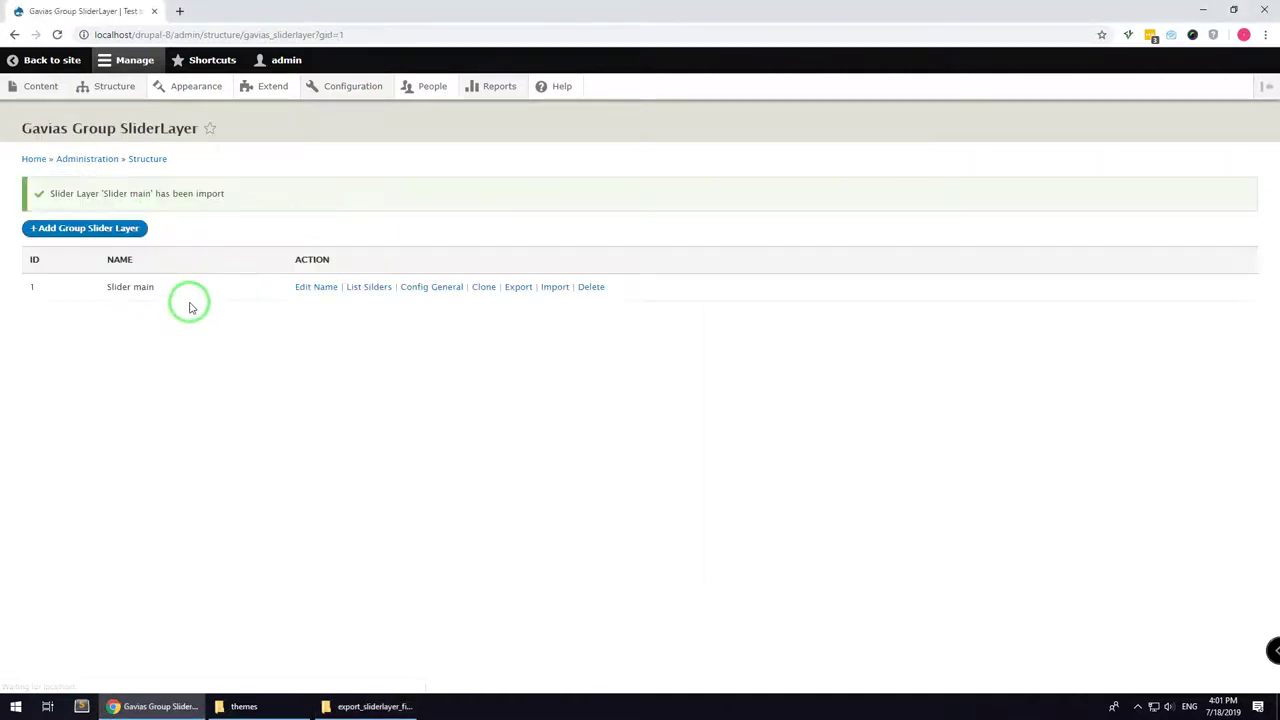
Place the Gavias SliderLayer - Slider main block in the Other region with its title hidden and save it
click(120, 108)
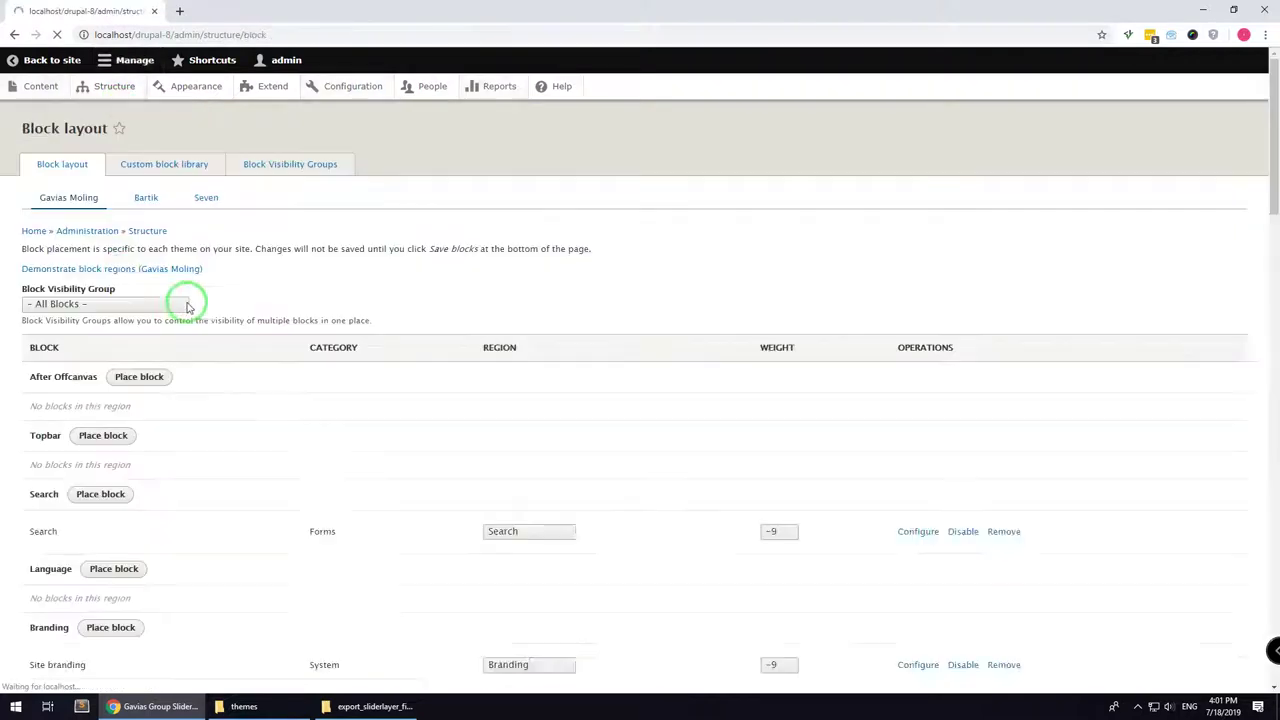
drag(1271, 137, 1271, 610)
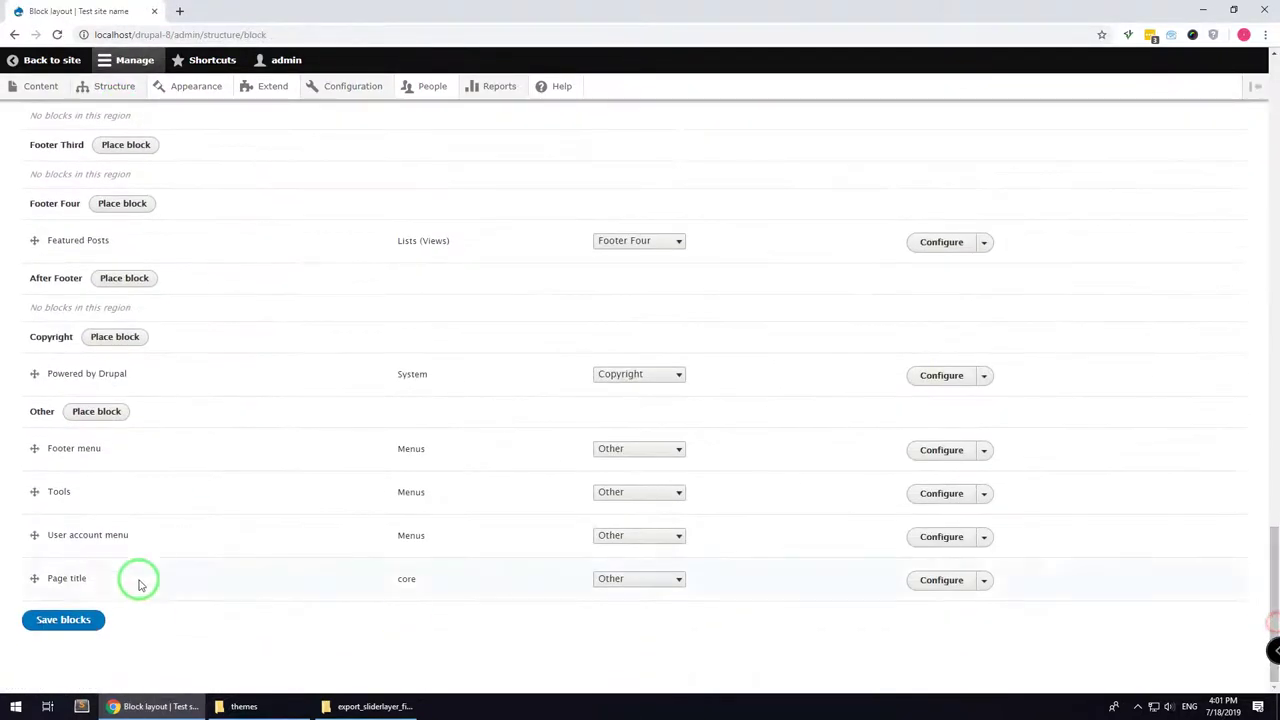
click(111, 420)
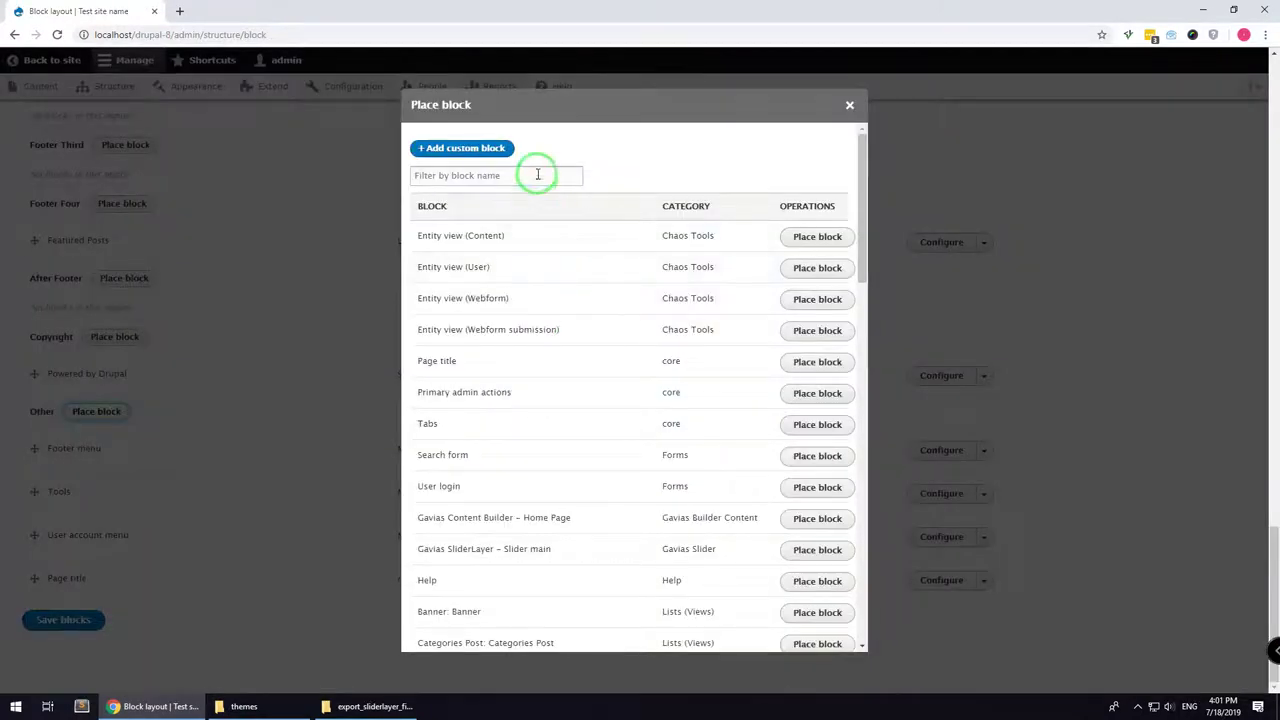
text(sli)
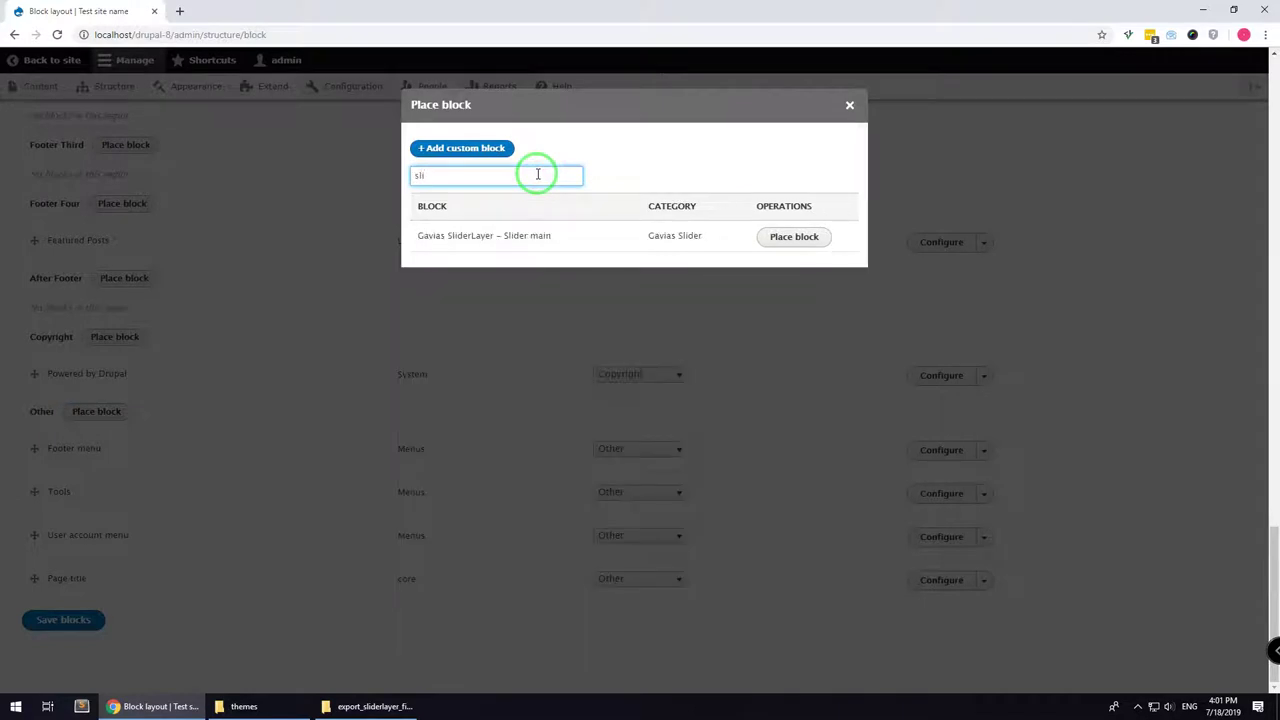
click(791, 245)
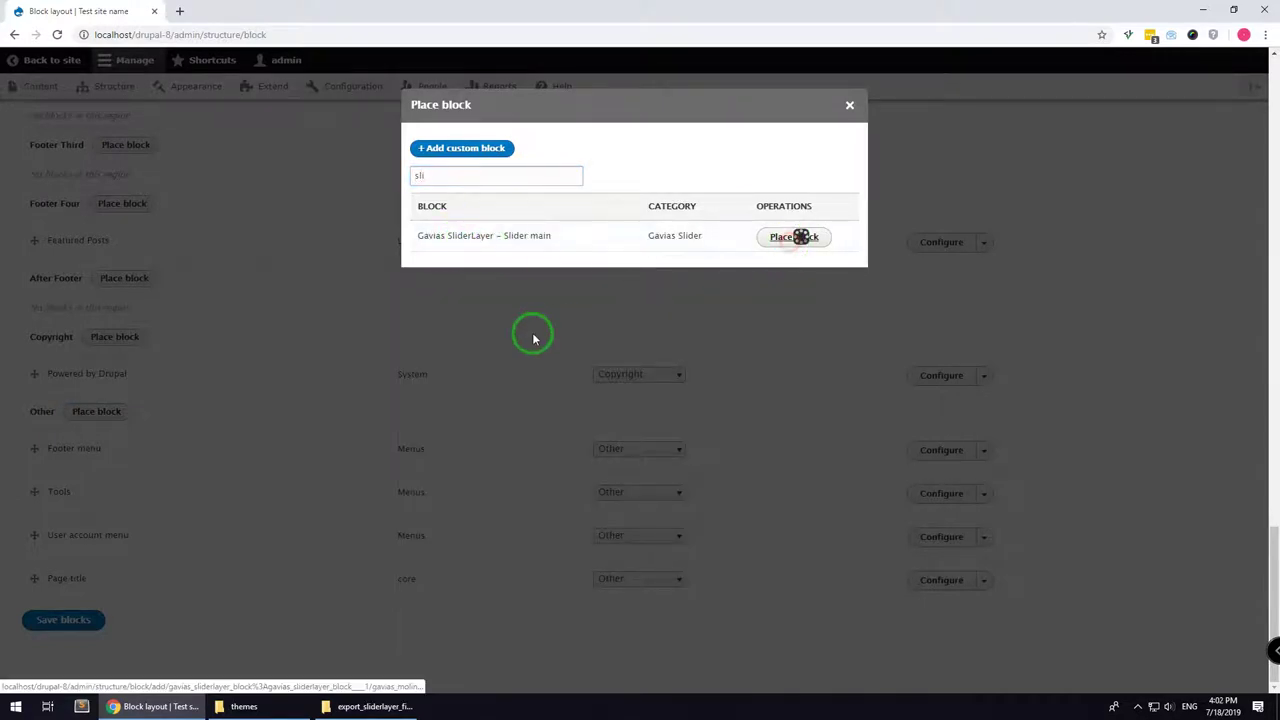
click(443, 235)
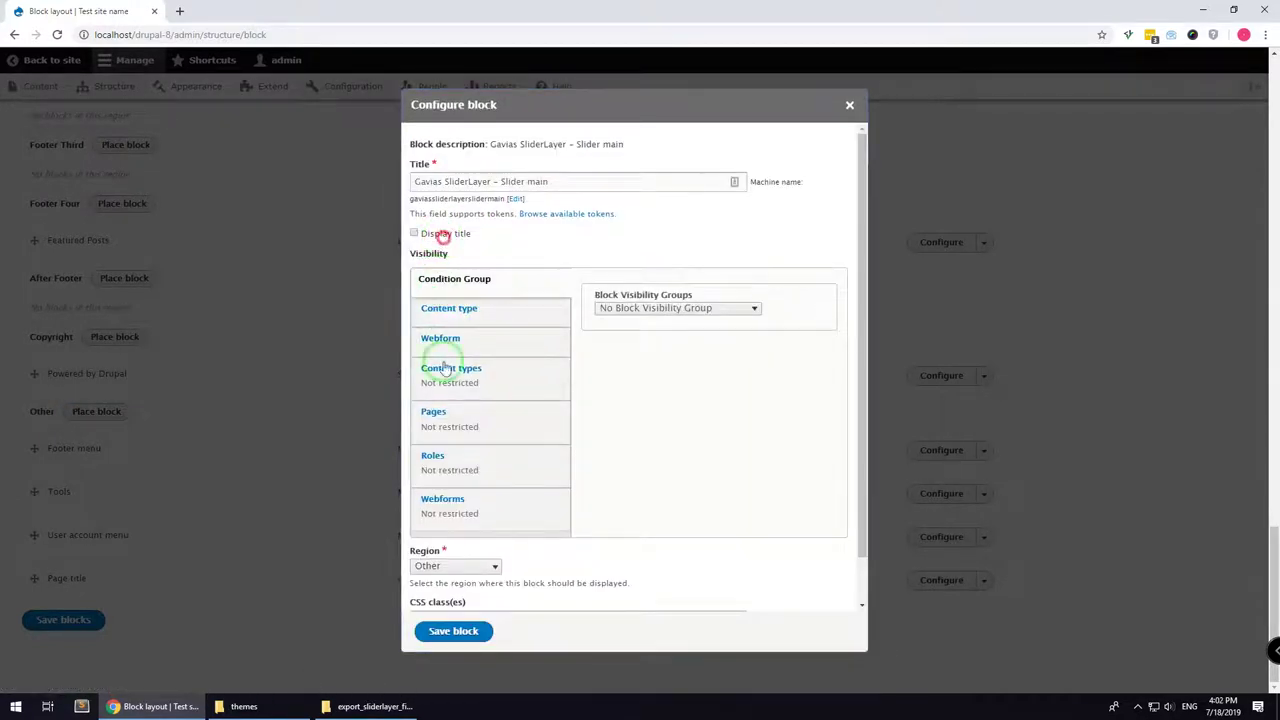
click(455, 631)
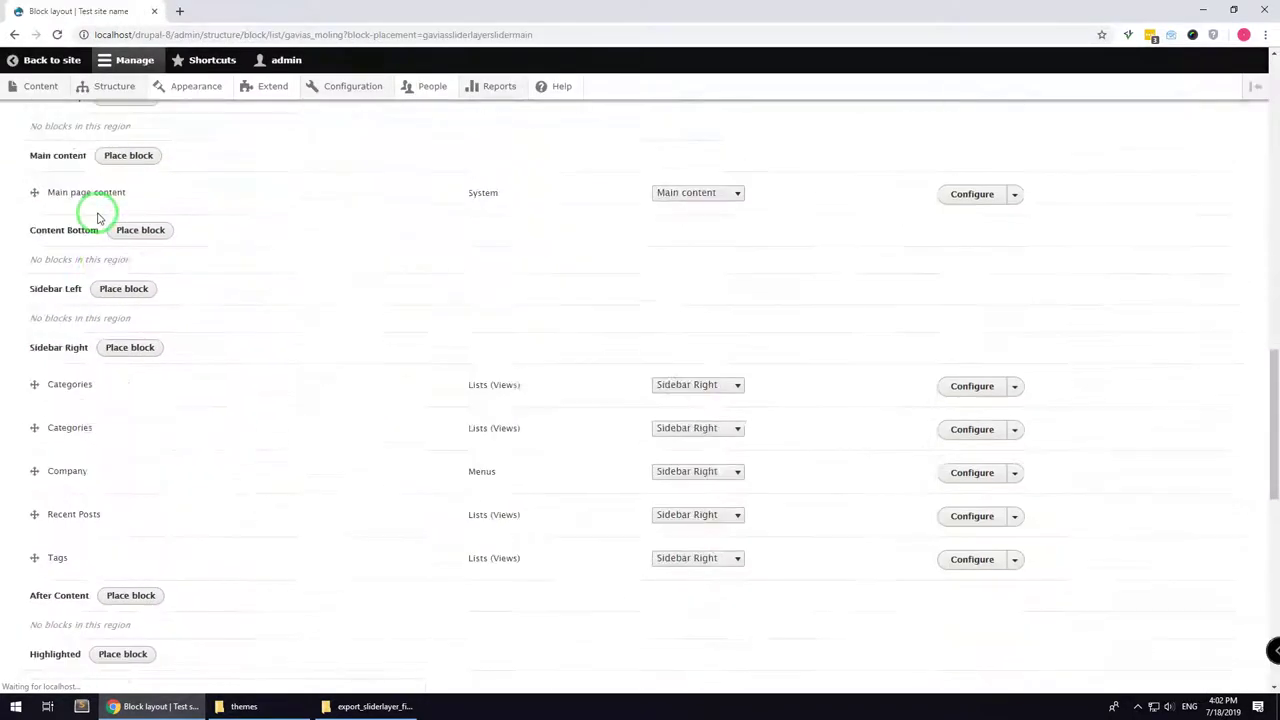
Assign the Gavias SliderLayer - Slider main block to the Home Page builder's Slider row element, save the configuration, and return to the page
click(40, 86)
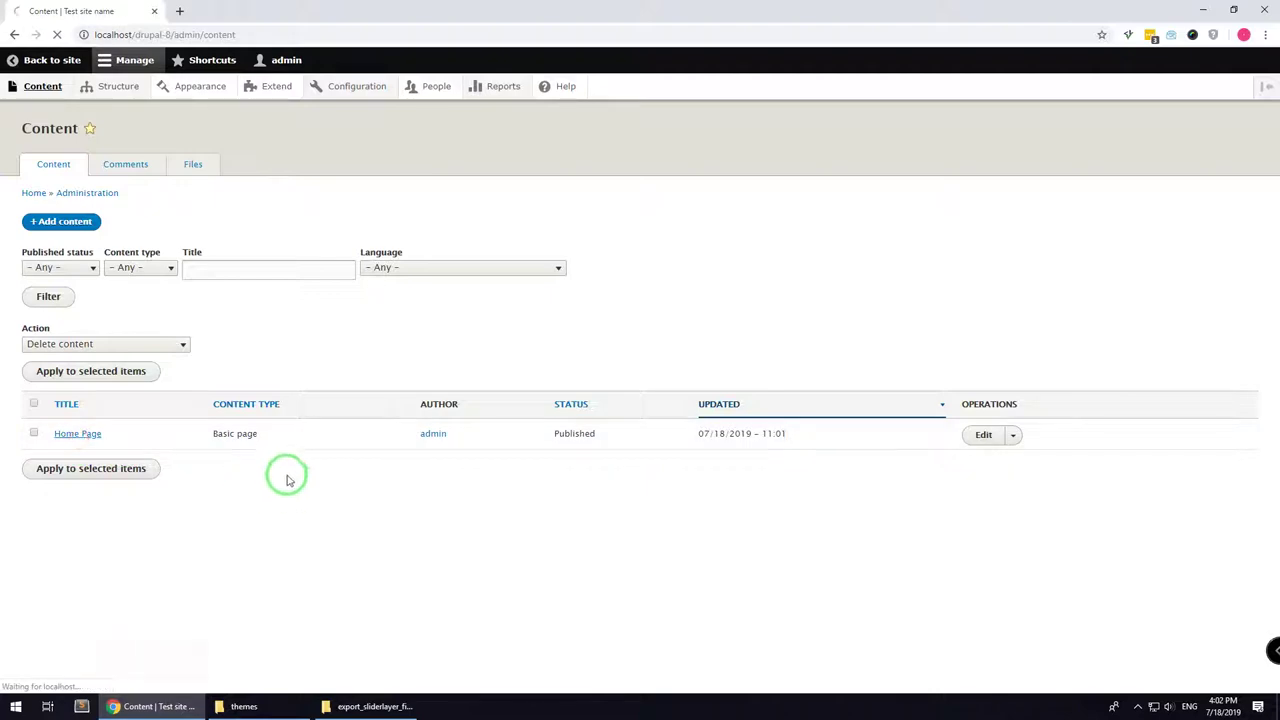
click(95, 296)
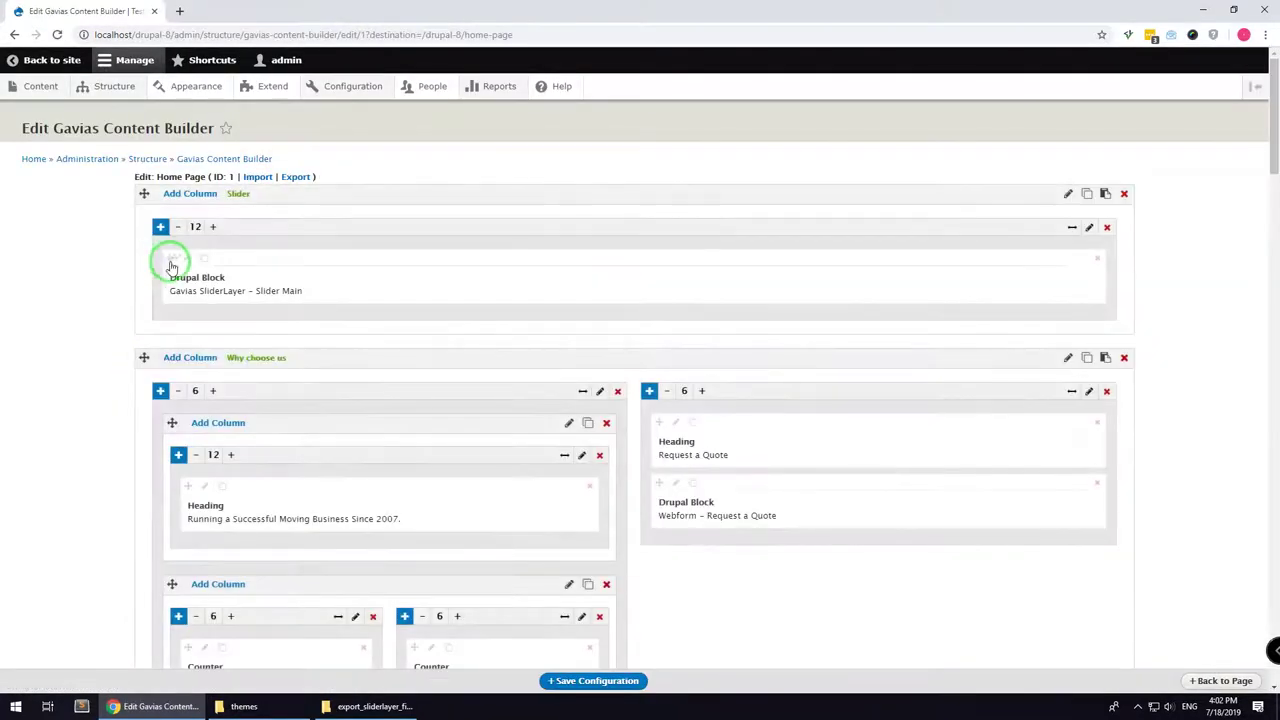
click(187, 259)
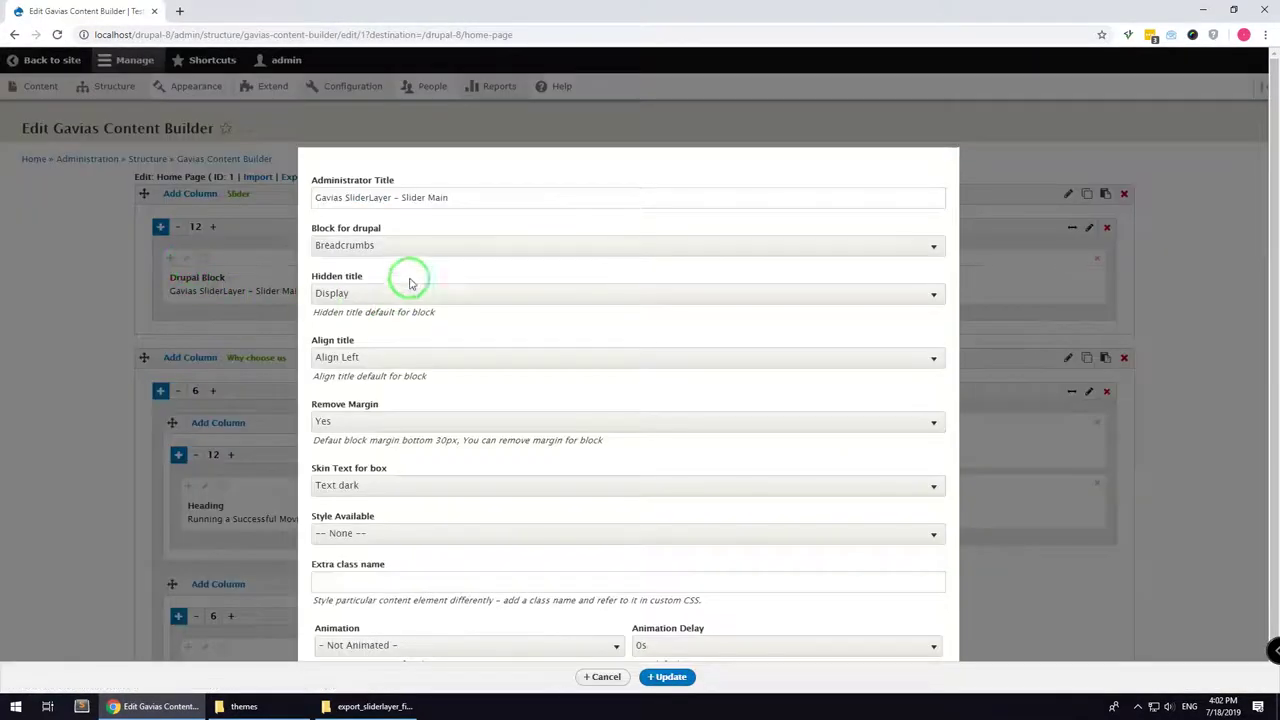
click(414, 250)
click(423, 349)
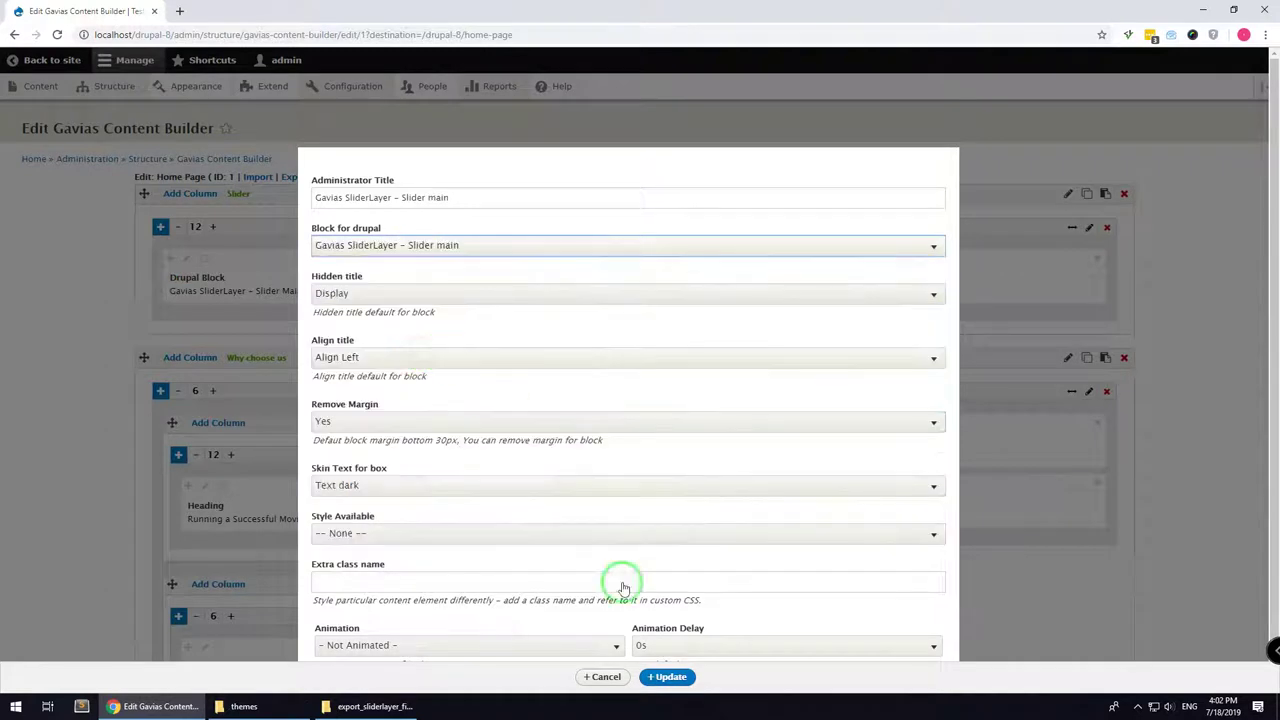
click(670, 677)
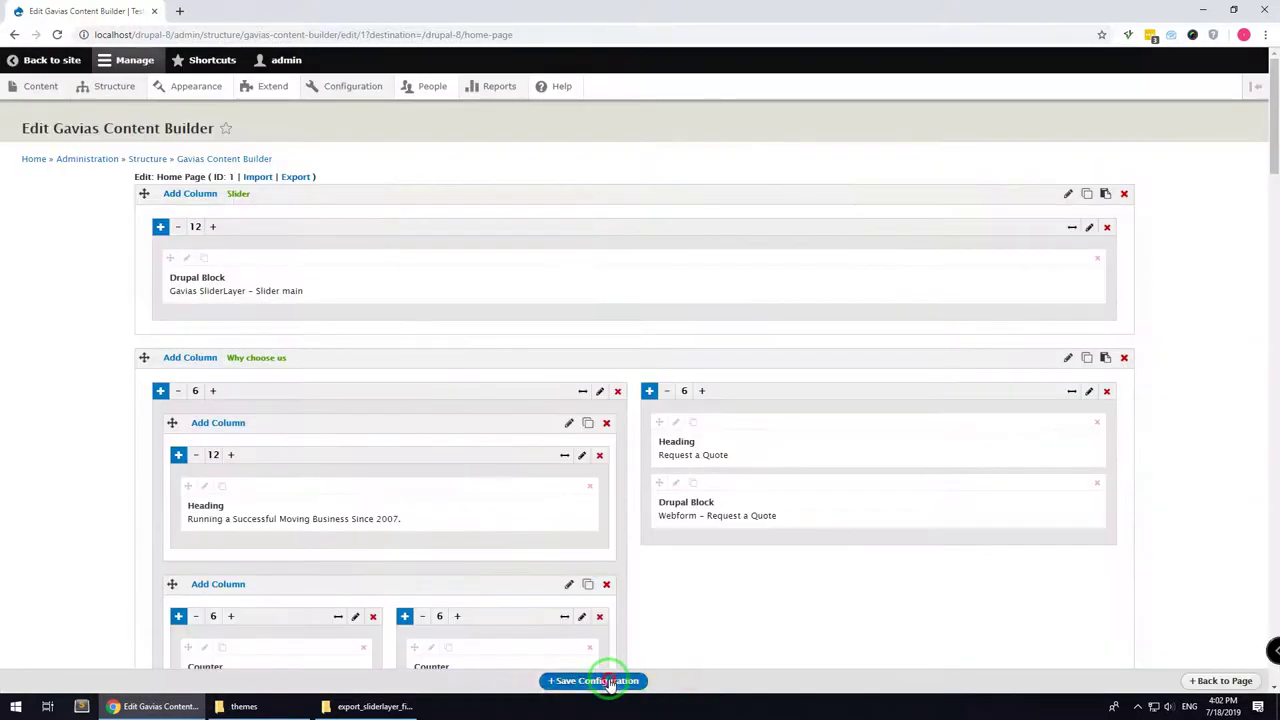
click(1229, 682)
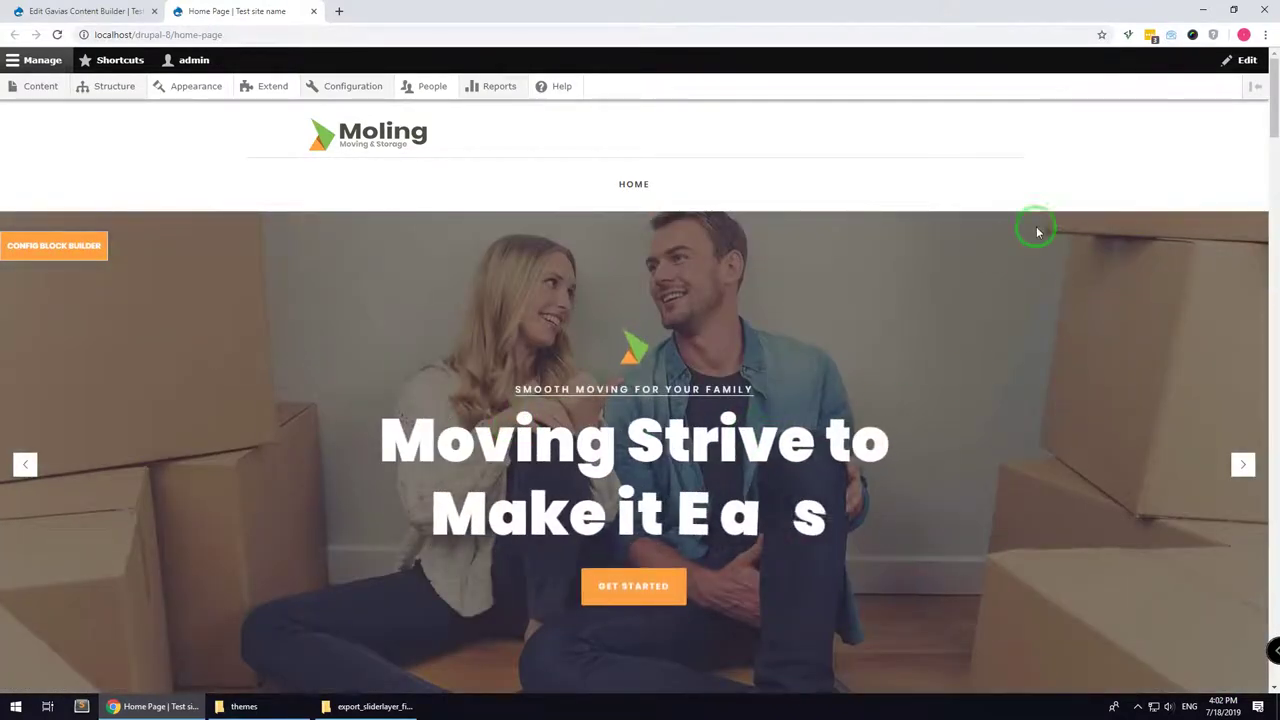
Set the site's default front page to /home-page in the basic site settings and save the configuration
drag(171, 34, 240, 35)
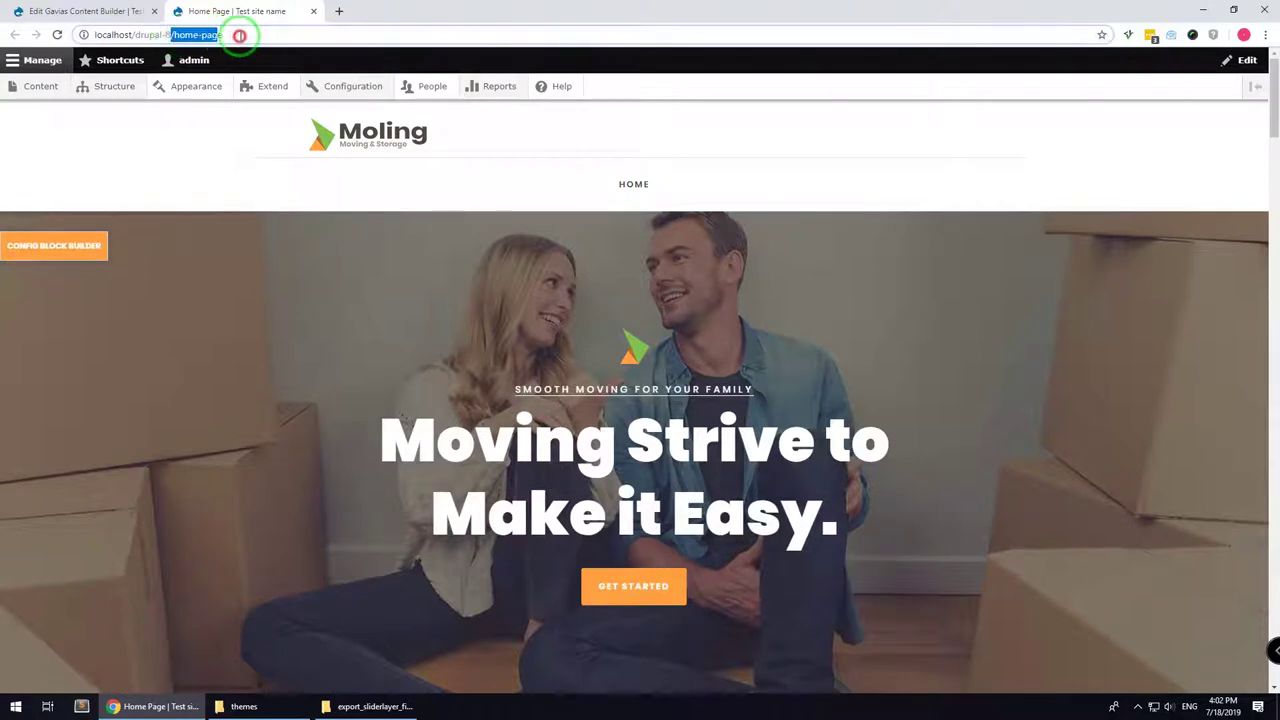
mouse_move(348, 92)
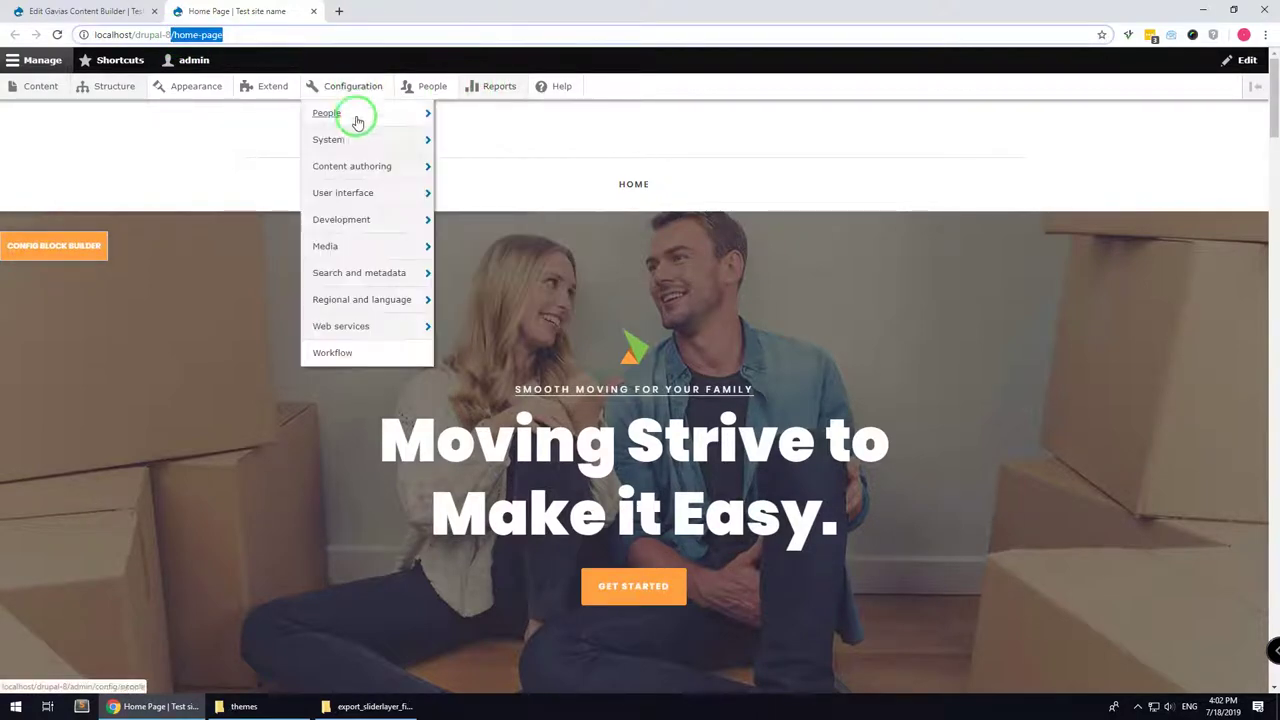
mouse_move(348, 145)
click(465, 139)
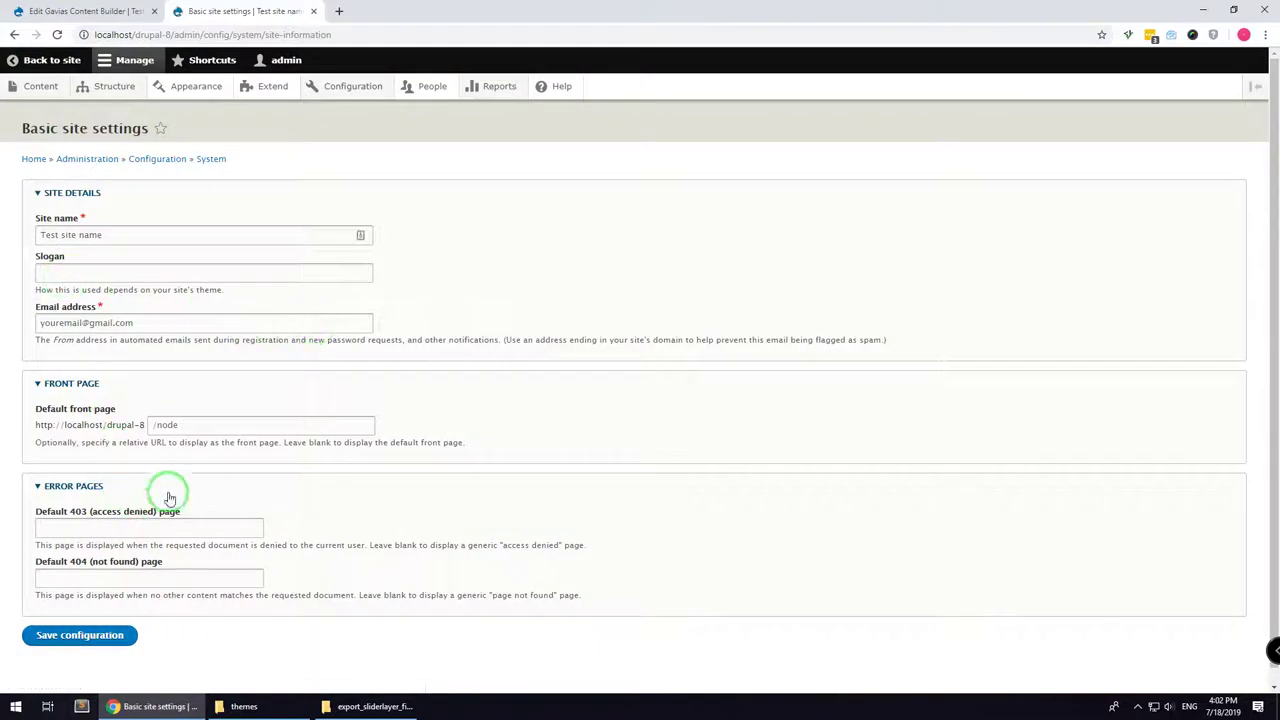
triple_click(156, 424)
text(/home-page)
click(95, 625)
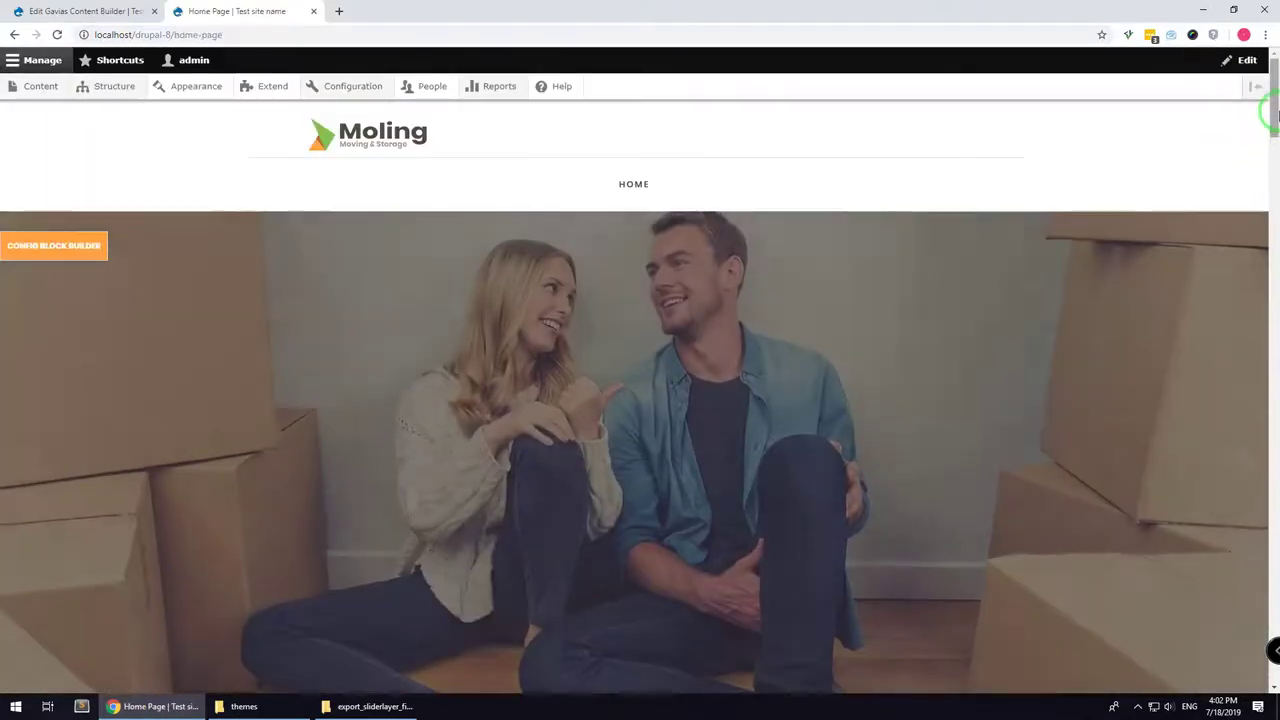
Start placing a Webform block in the Other region of the block layout
mouse_move(1276, 115)
mouse_down()
mouse_move(1272, 676)
mouse_move(1272, 116)
mouse_up()
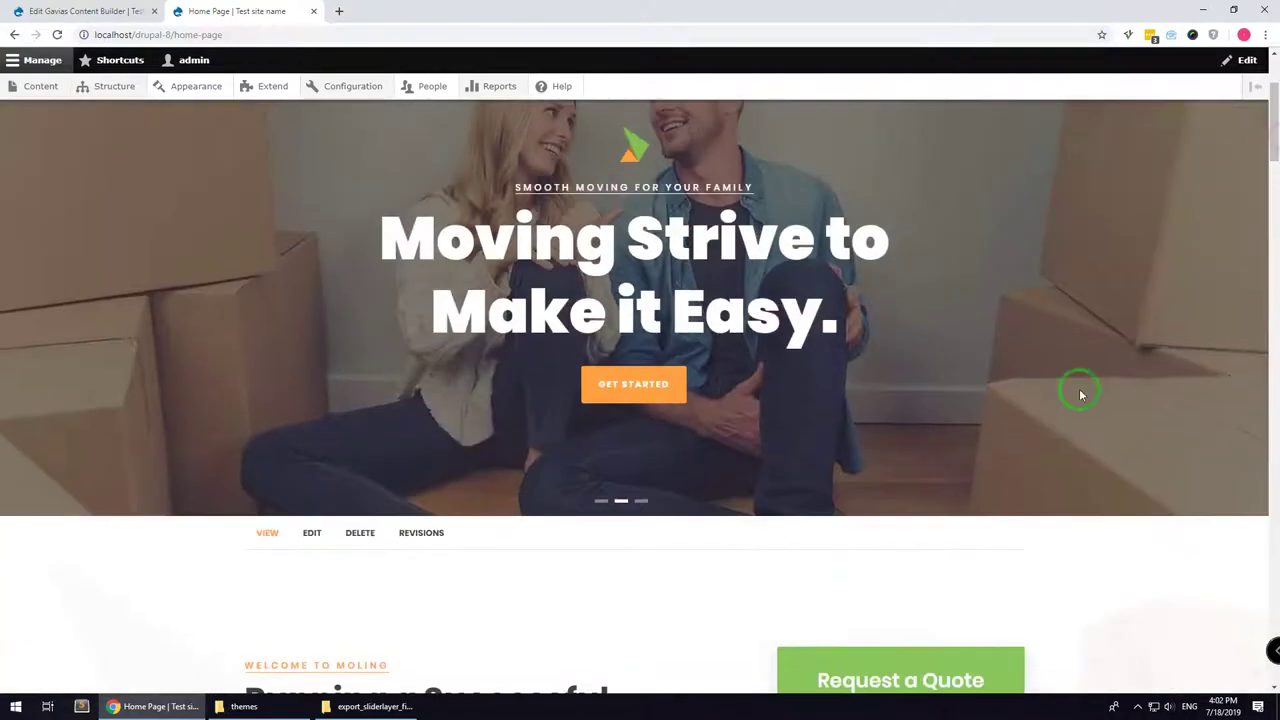
scroll(1015, 437, down, 3)
scroll(160, 237, up, 3)
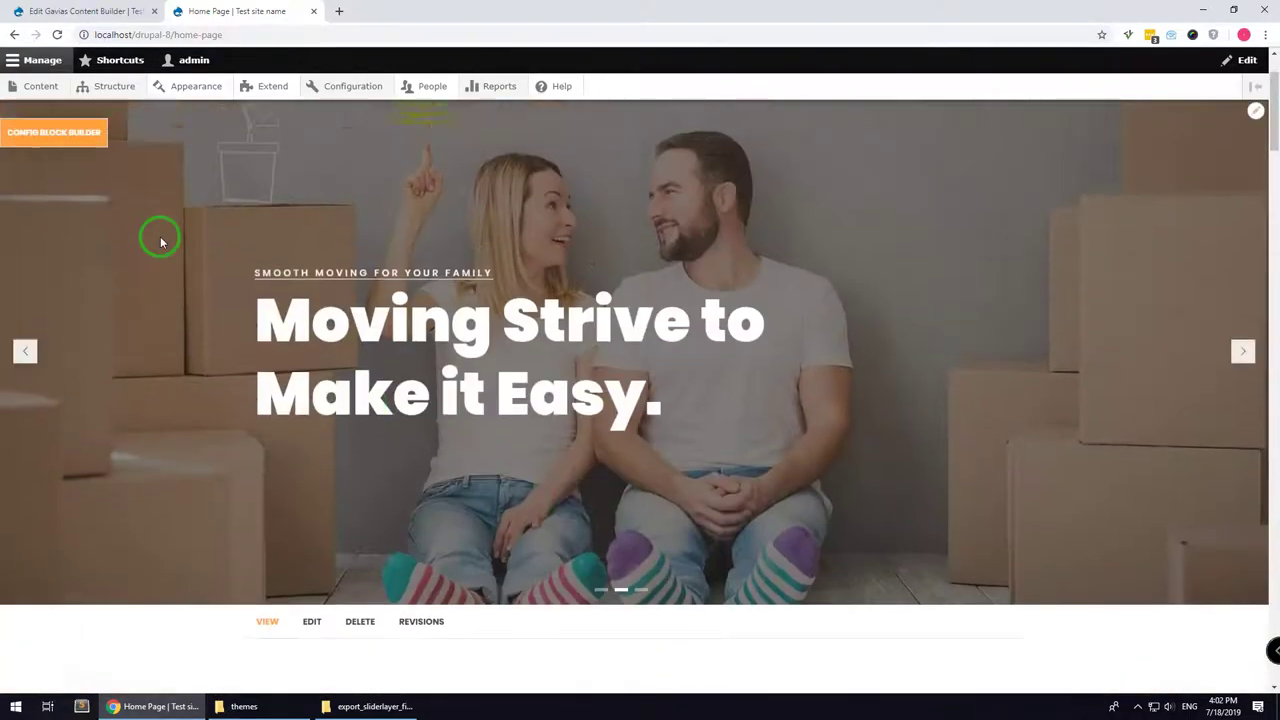
mouse_move(108, 86)
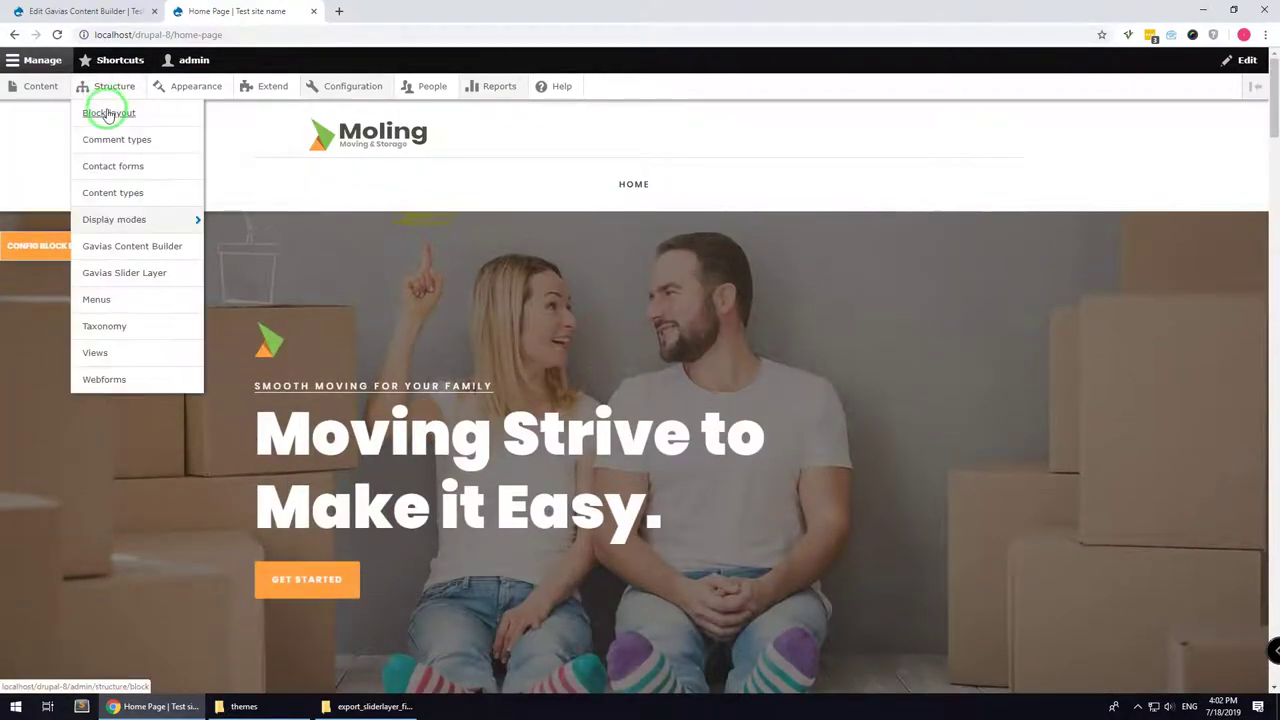
click(107, 112)
scroll(243, 420, down, 10)
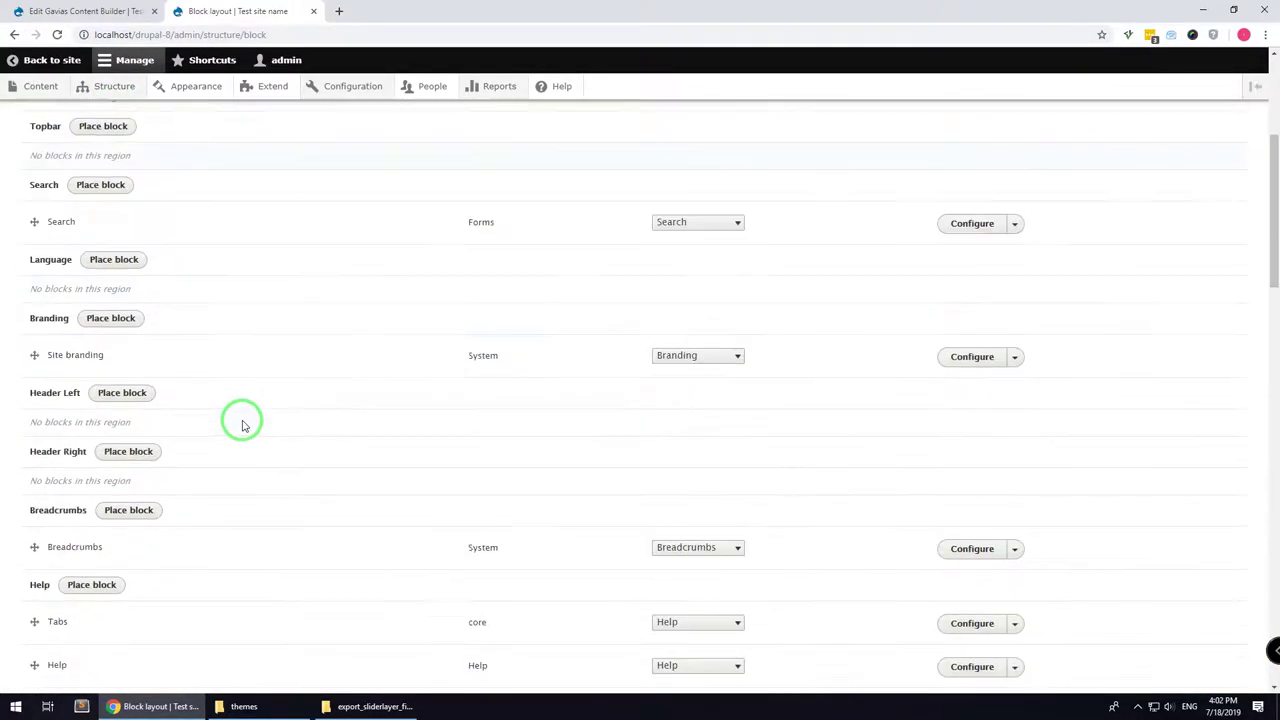
scroll(243, 422, down, 10)
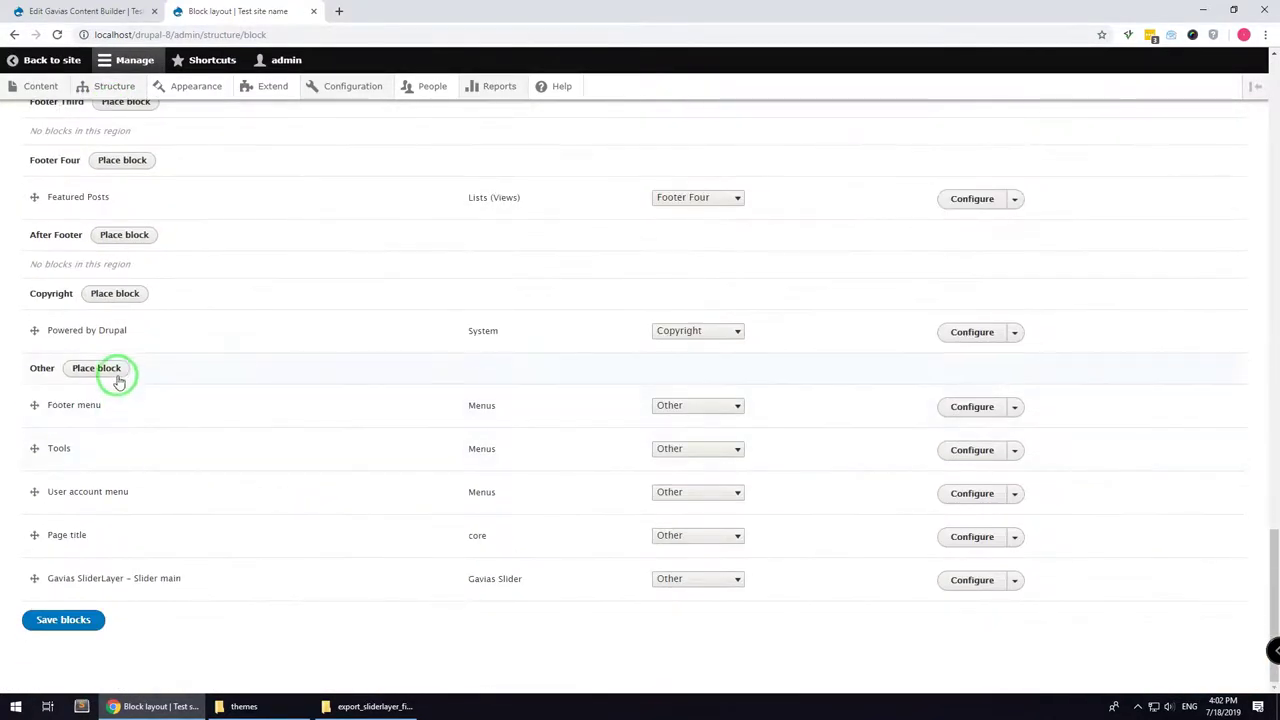
click(112, 371)
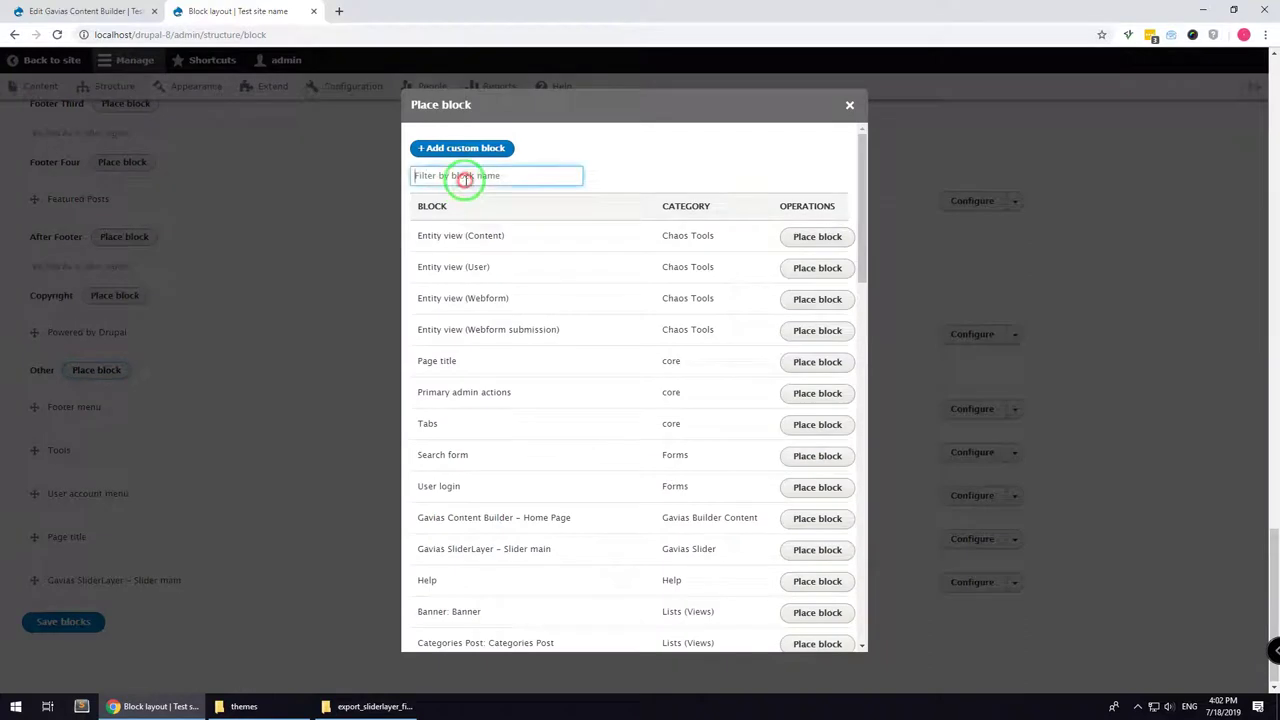
text(web)
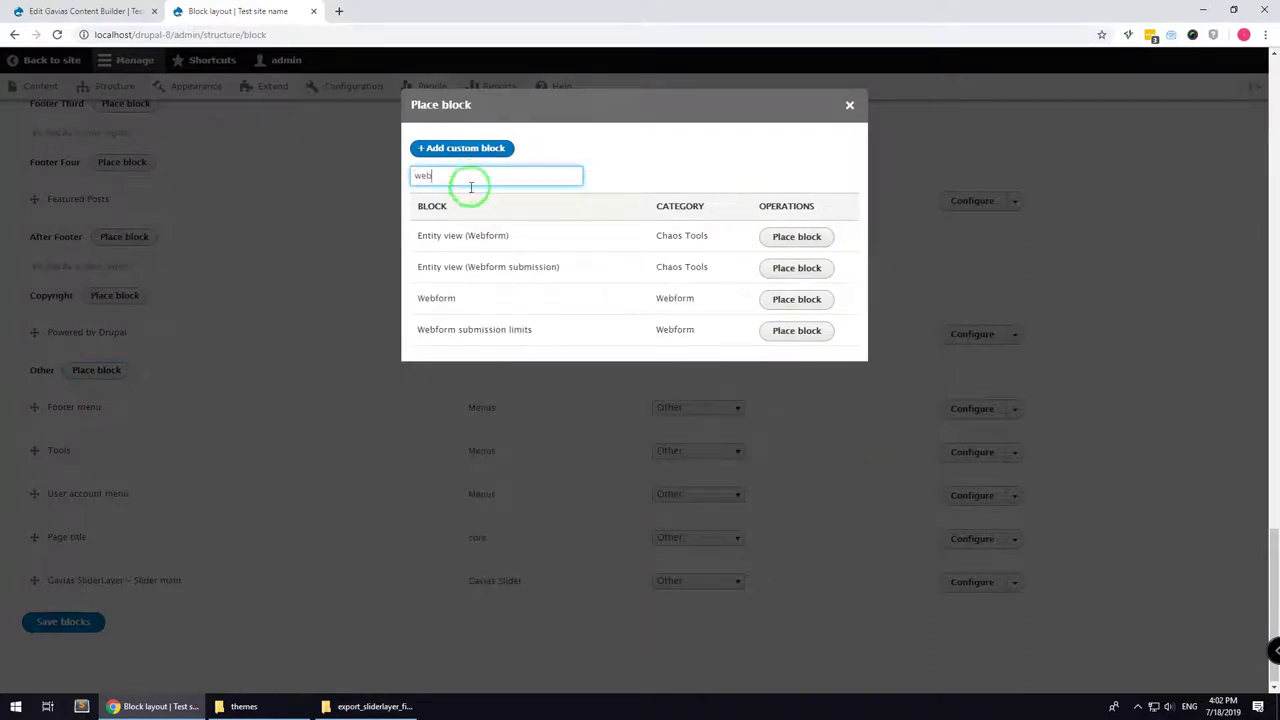
click(790, 300)
Title the block Webform - Request a Quote, assign the Request a Quote webform, hide the title, and save the block
click(489, 184)
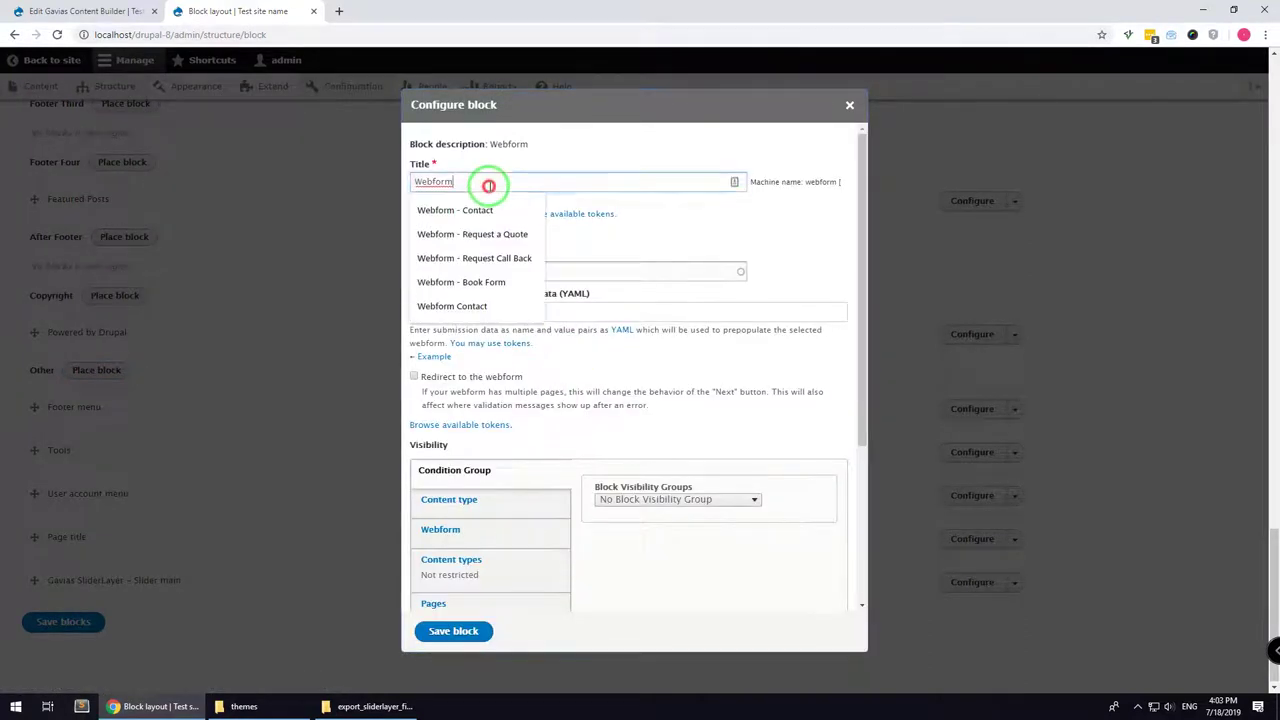
click(509, 234)
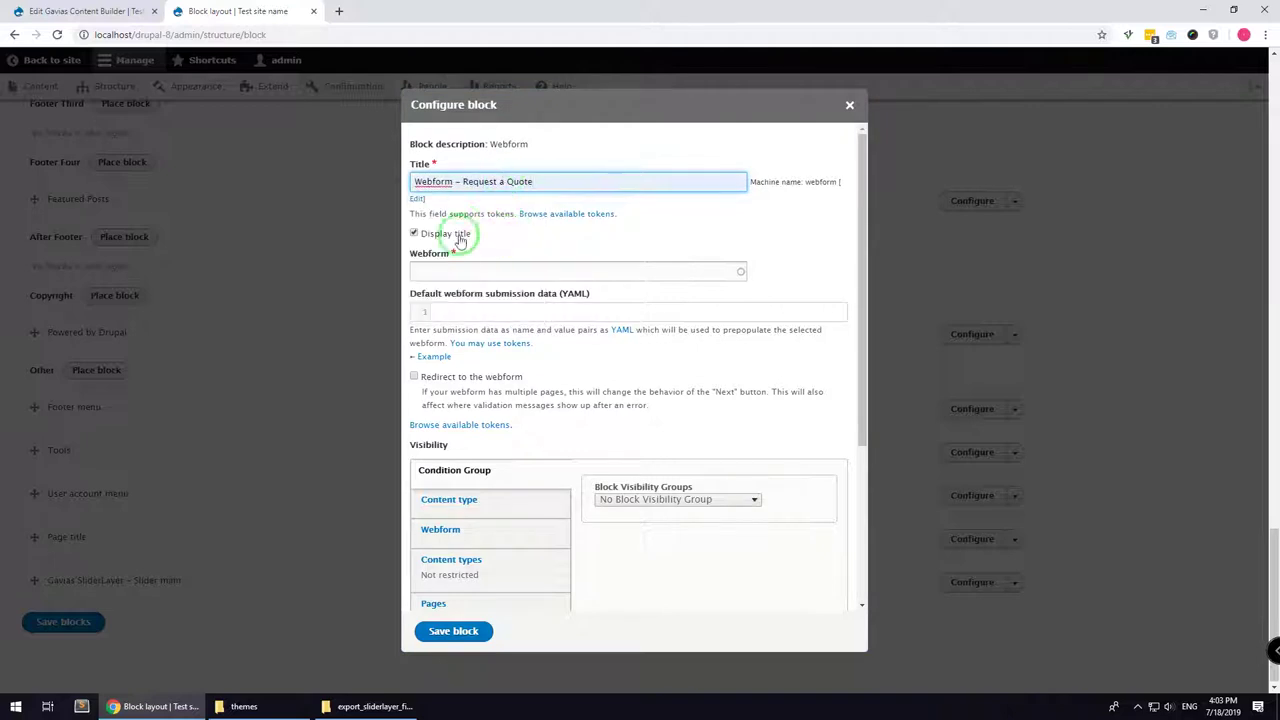
click(454, 272)
text(req)
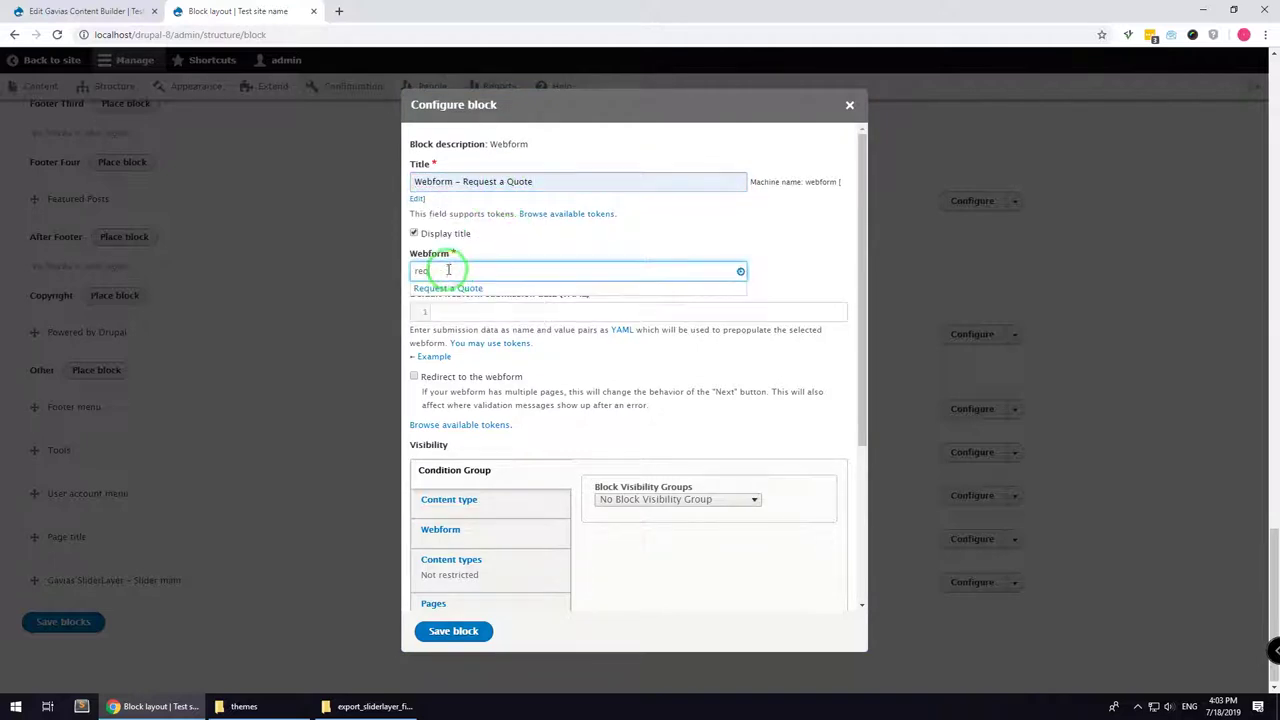
click(443, 289)
click(415, 233)
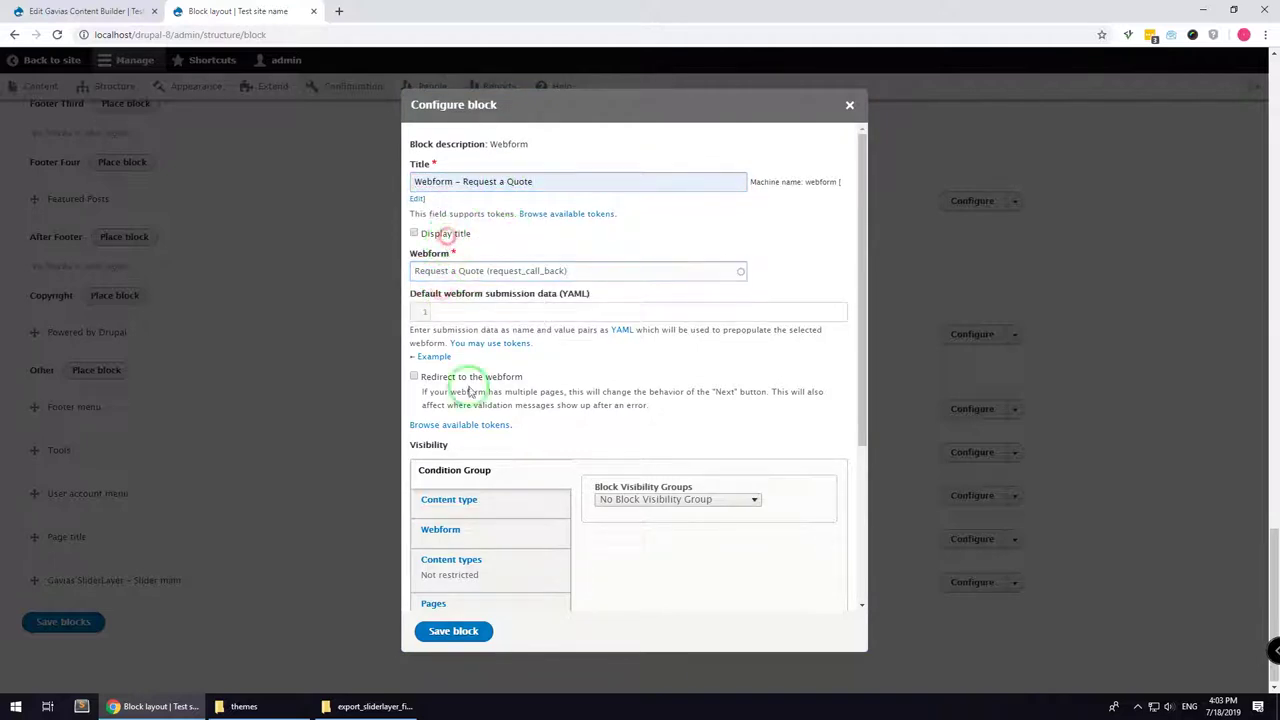
click(458, 632)
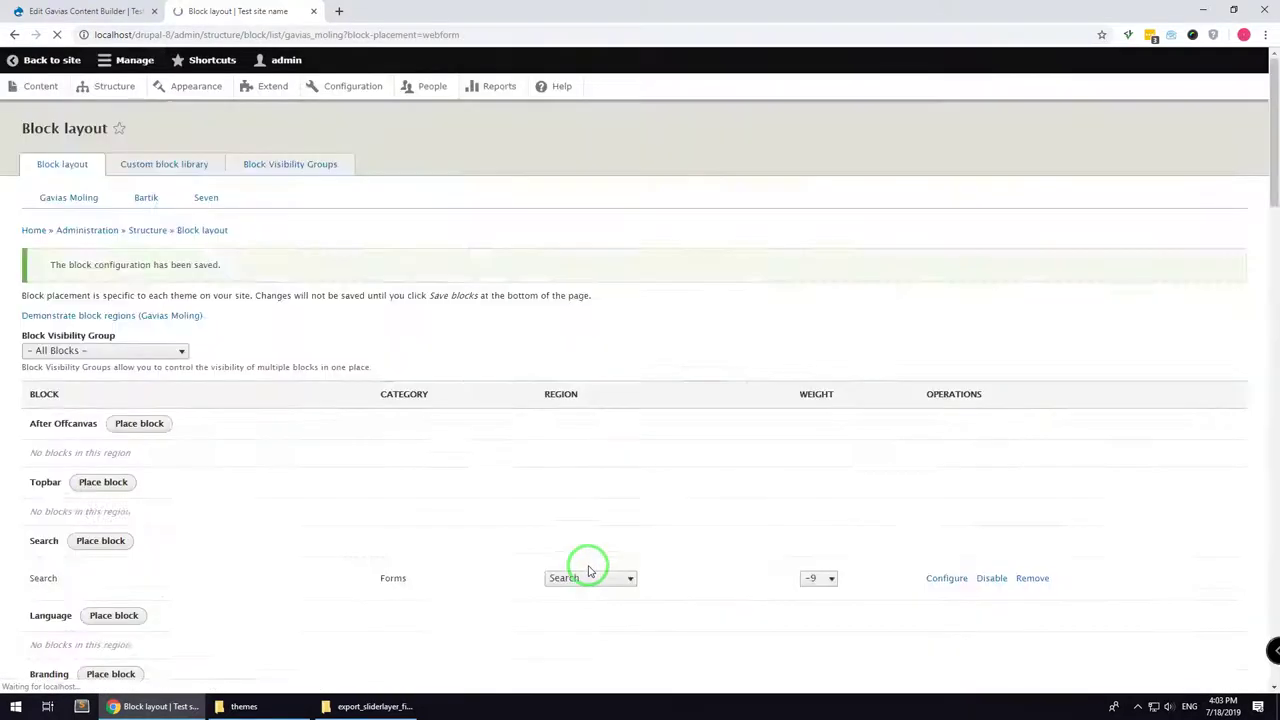
Place a Webform block titled Webform - Contact in the Other region, assign the Contact webform, and save the block
click(96, 324)
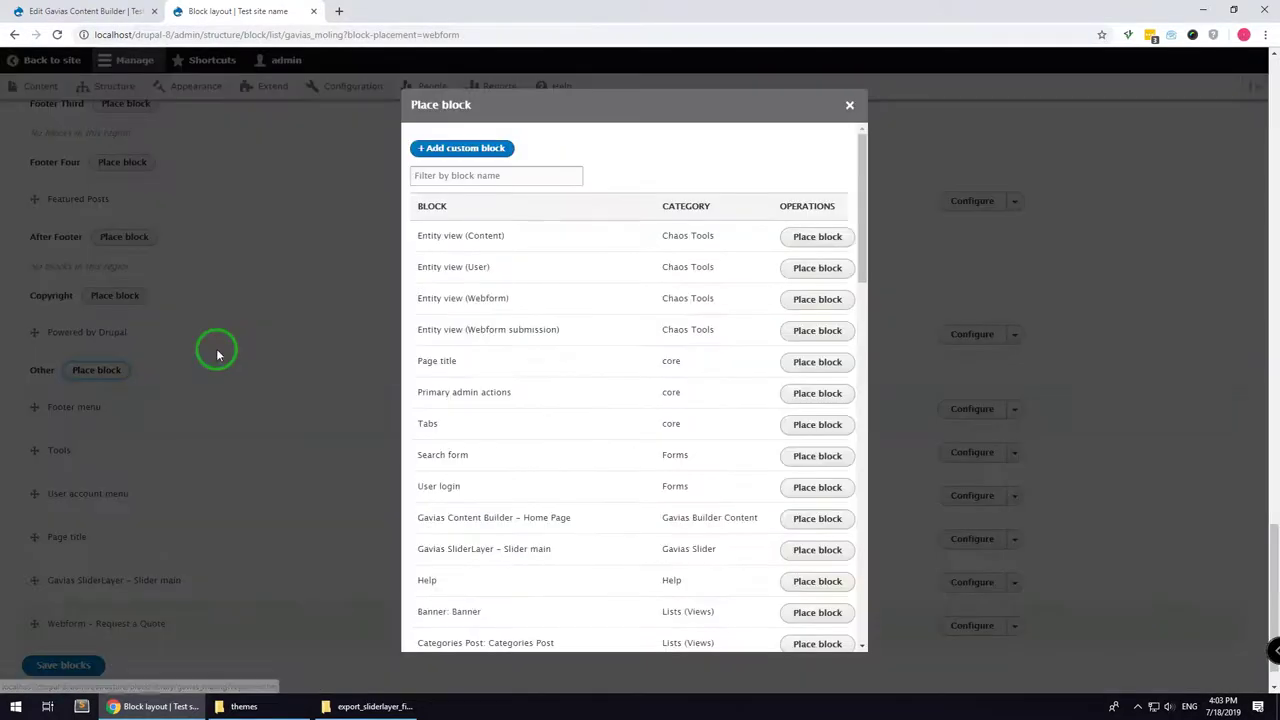
text(b)
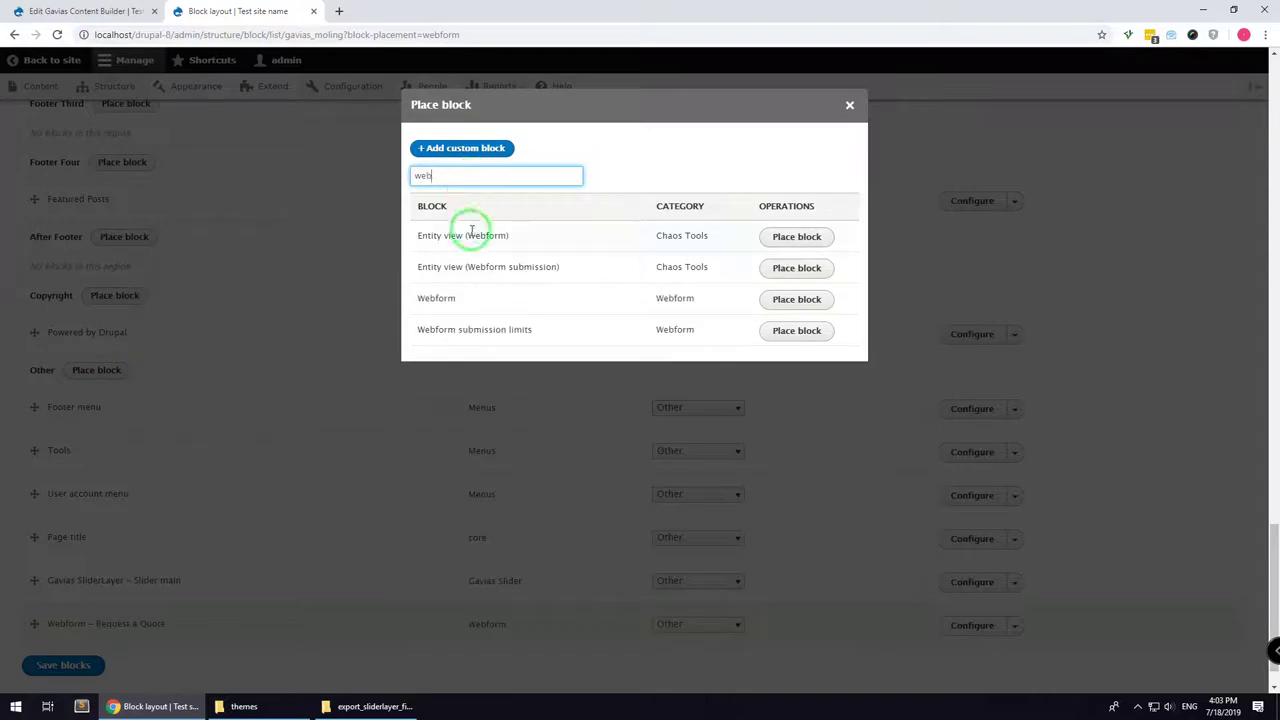
click(797, 299)
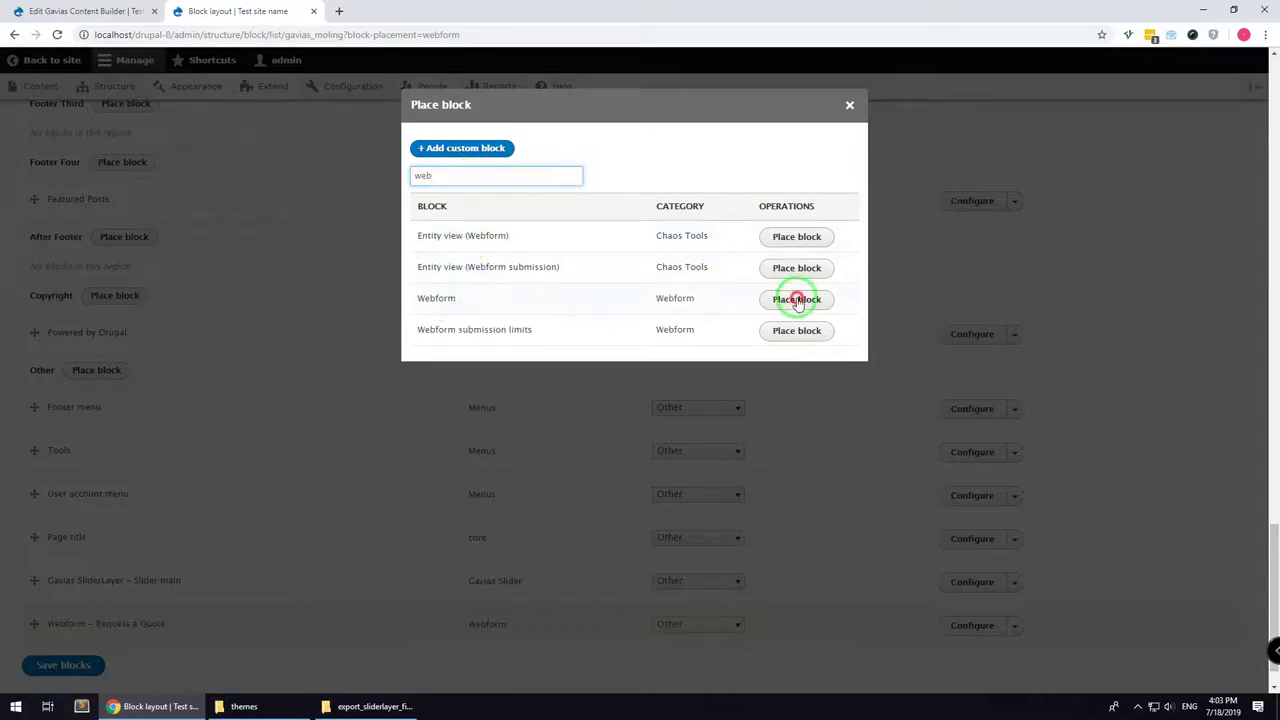
click(504, 184)
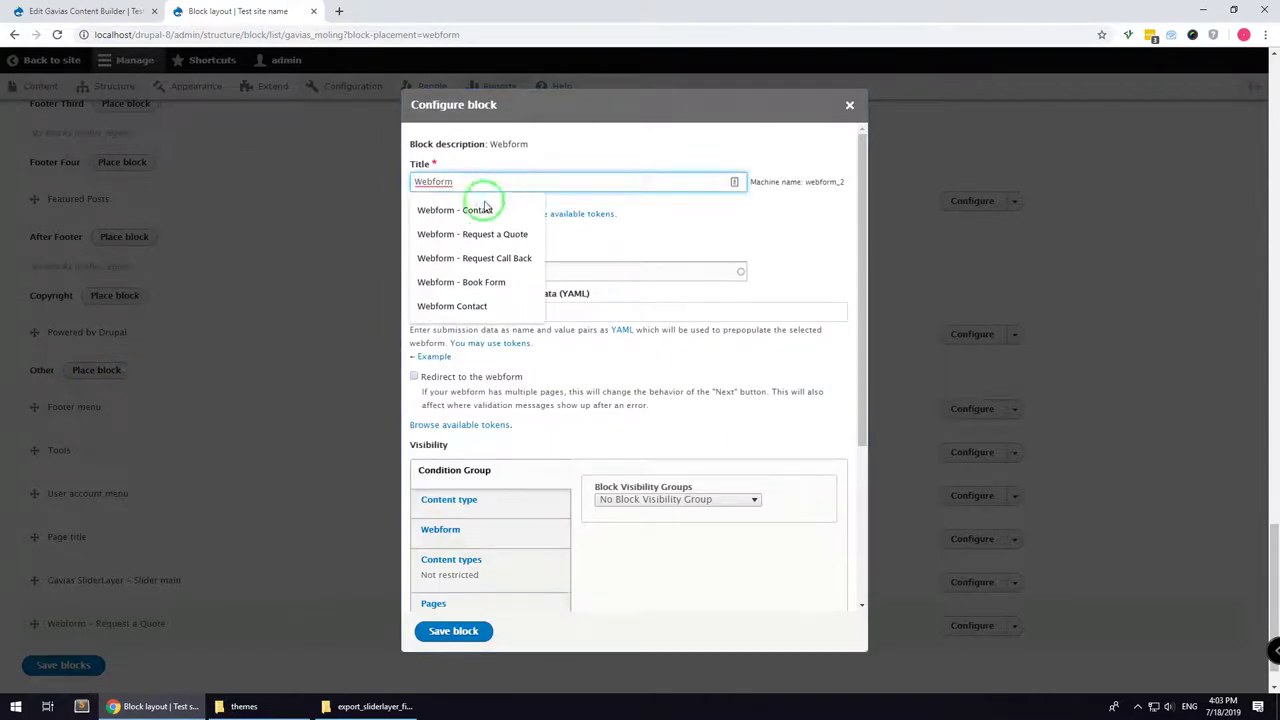
click(484, 209)
click(470, 628)
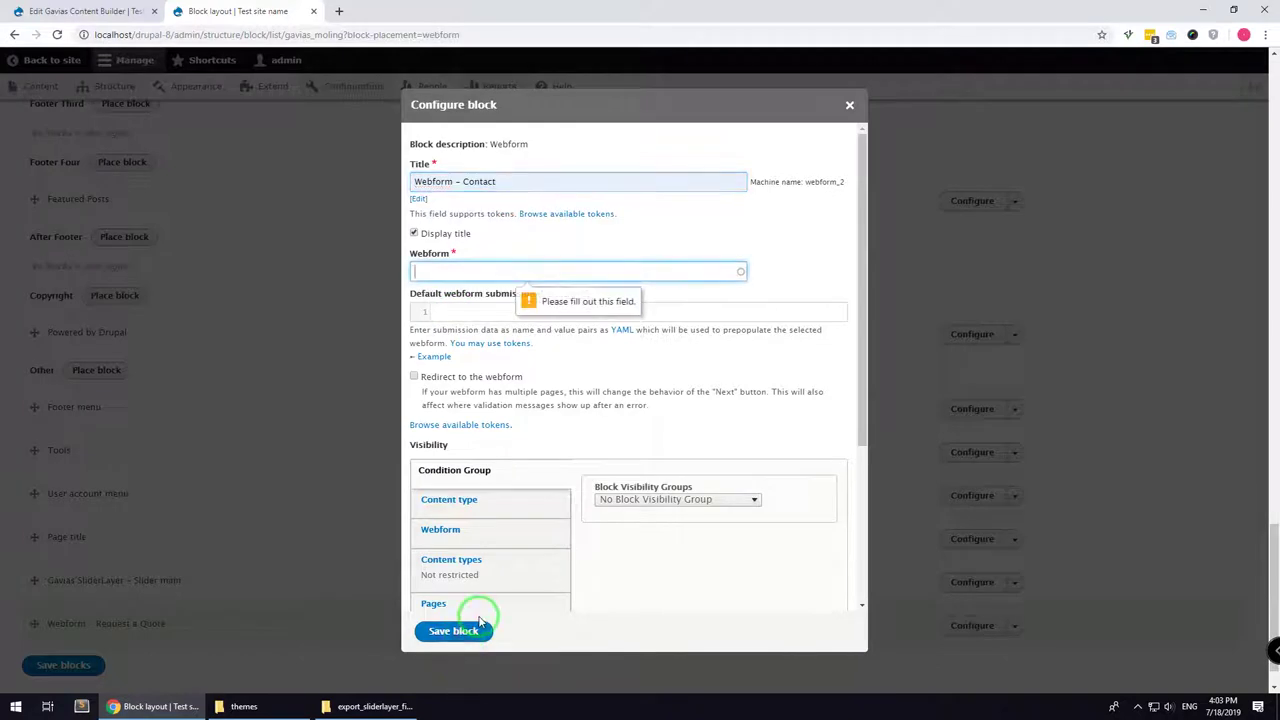
text(con)
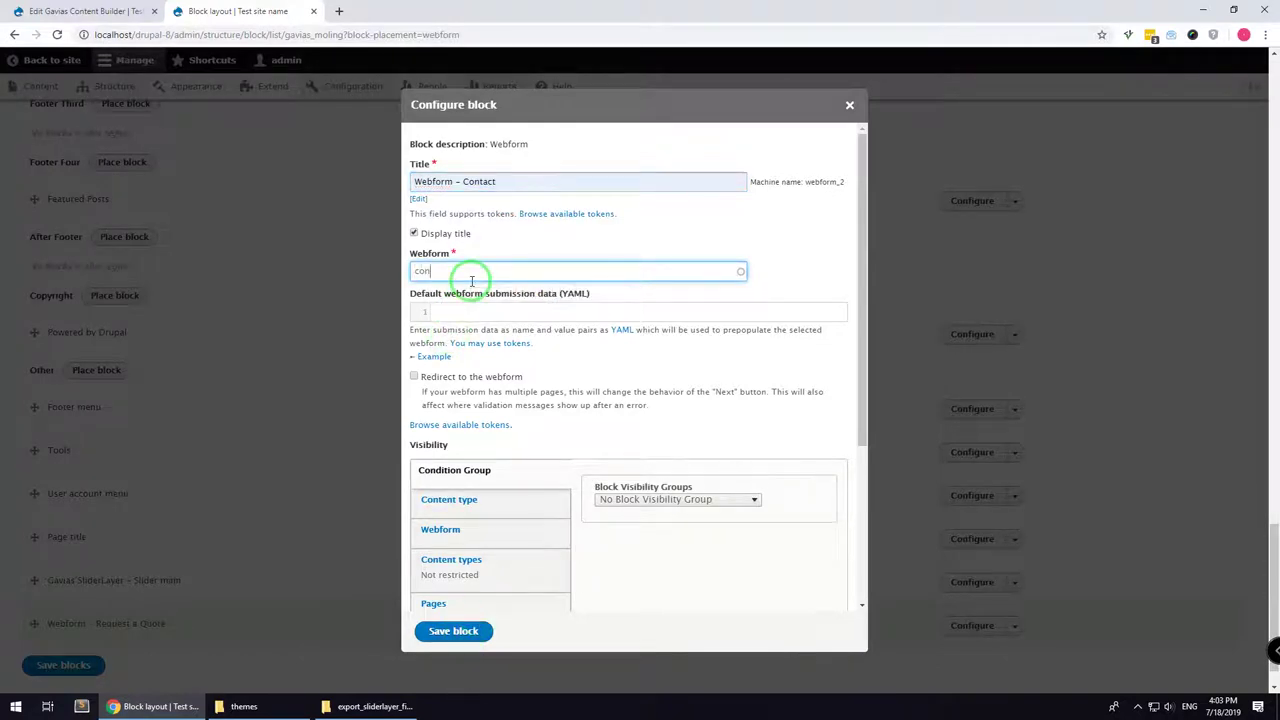
click(444, 292)
click(455, 631)
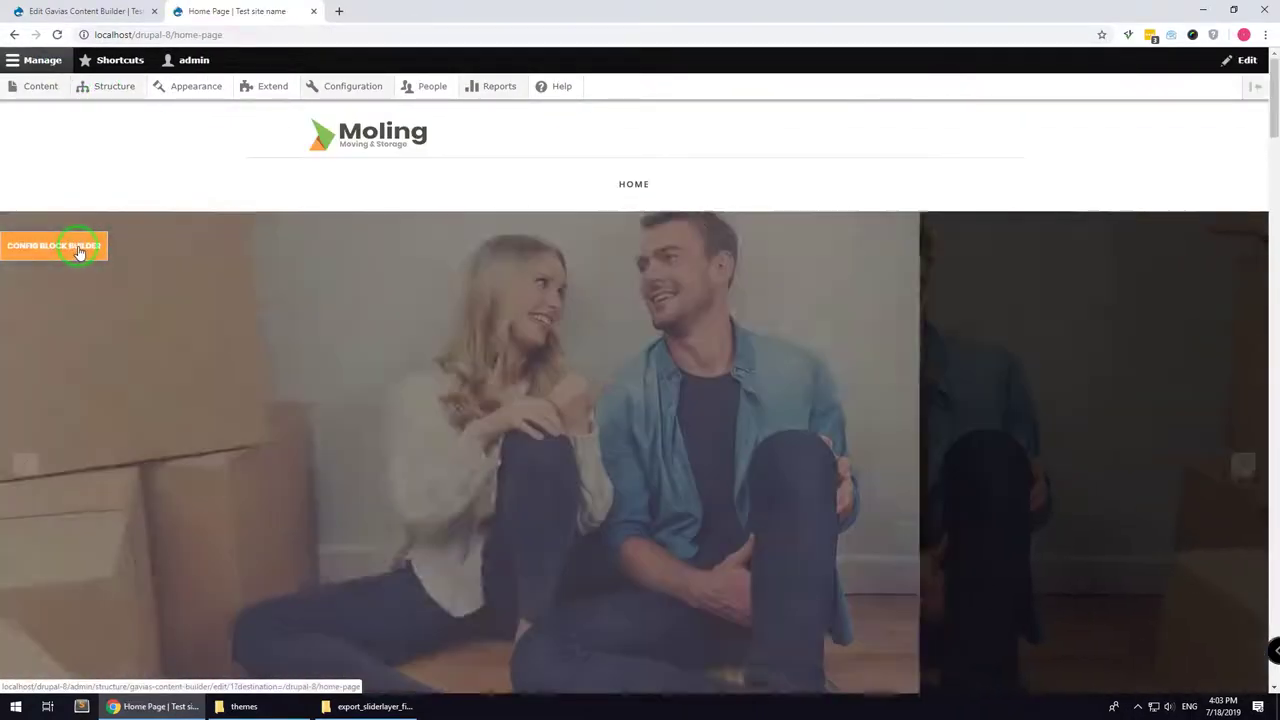
In the Home Page builder, assign the Webform - Request a Quote block to the Drupal Block element in the Why choose us row
click(80, 250)
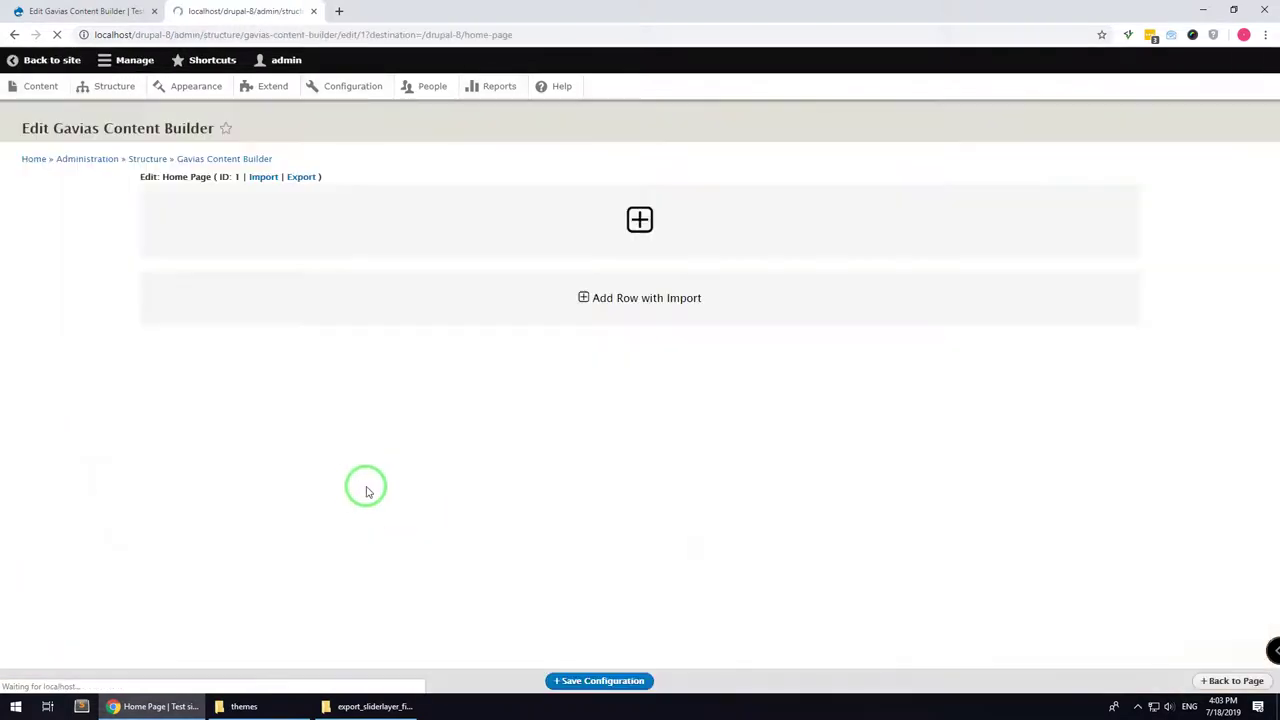
scroll(710, 420, down, 1)
scroll(718, 461, down, 3)
click(675, 284)
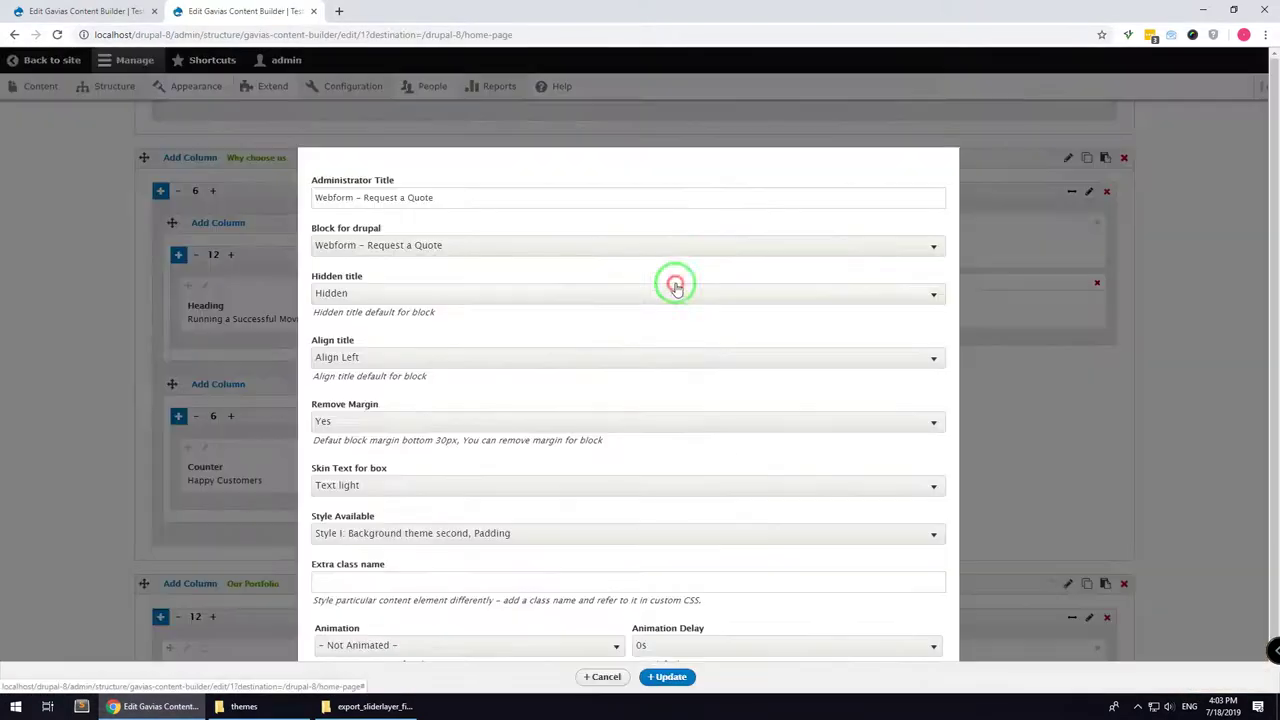
click(642, 248)
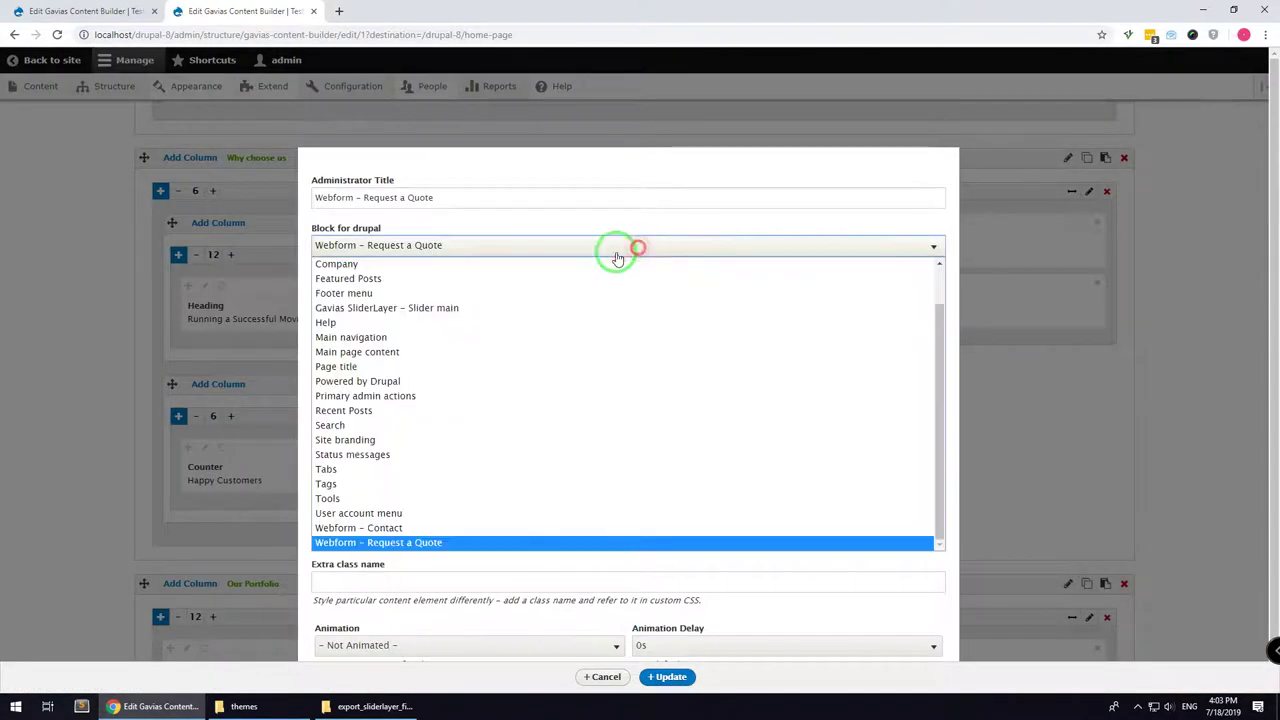
click(416, 545)
click(665, 677)
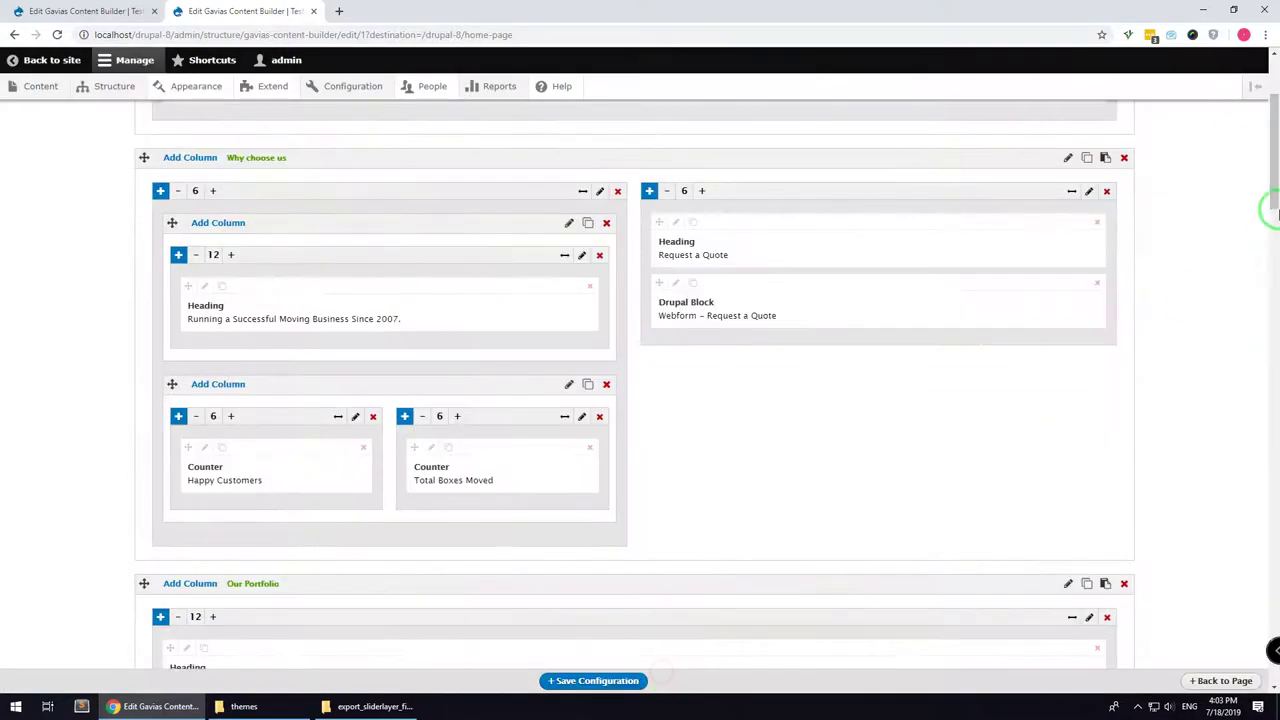
Set the Google Map element's popup block to Webform - Contact, update the element, and save the builder configuration
drag(1268, 206, 1270, 622)
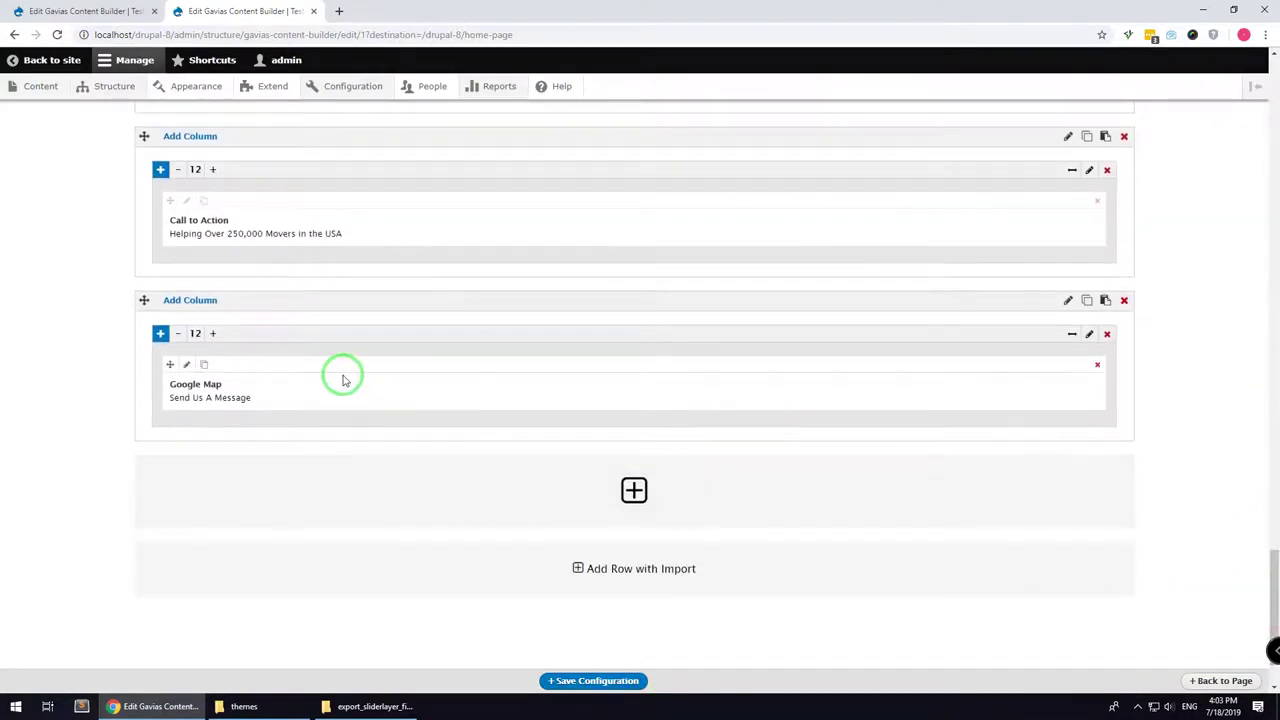
click(187, 366)
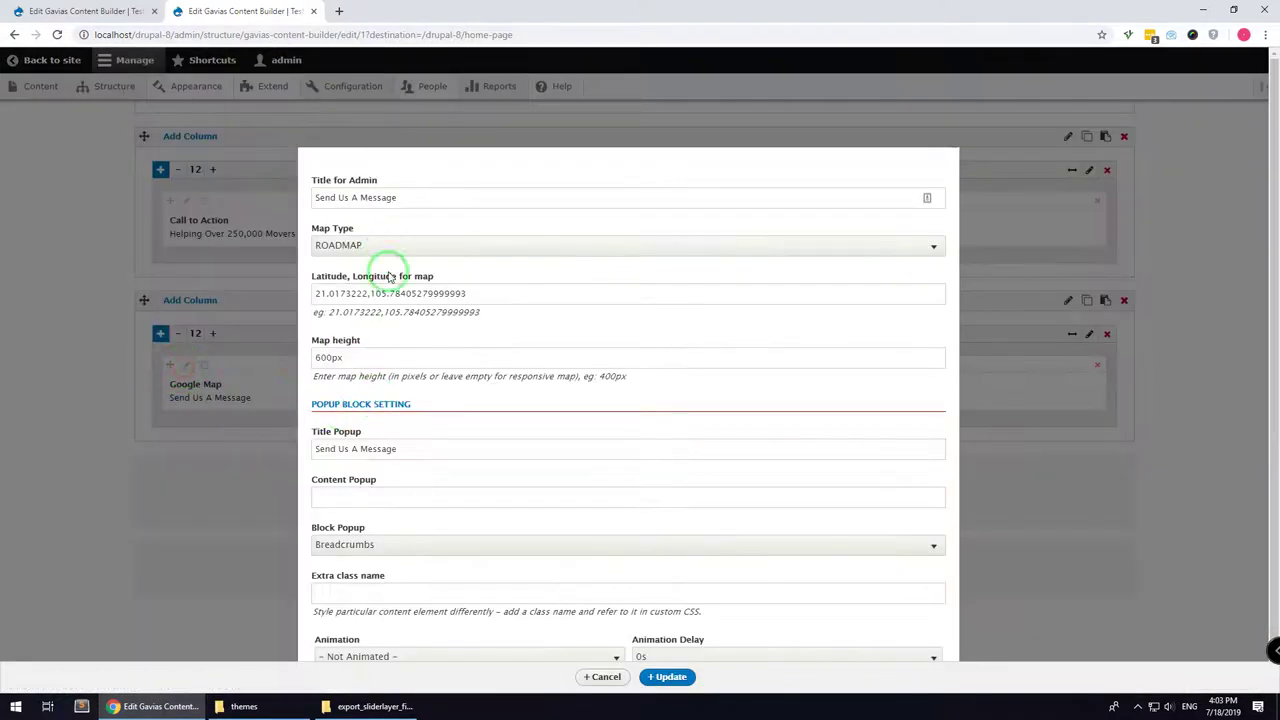
click(387, 548)
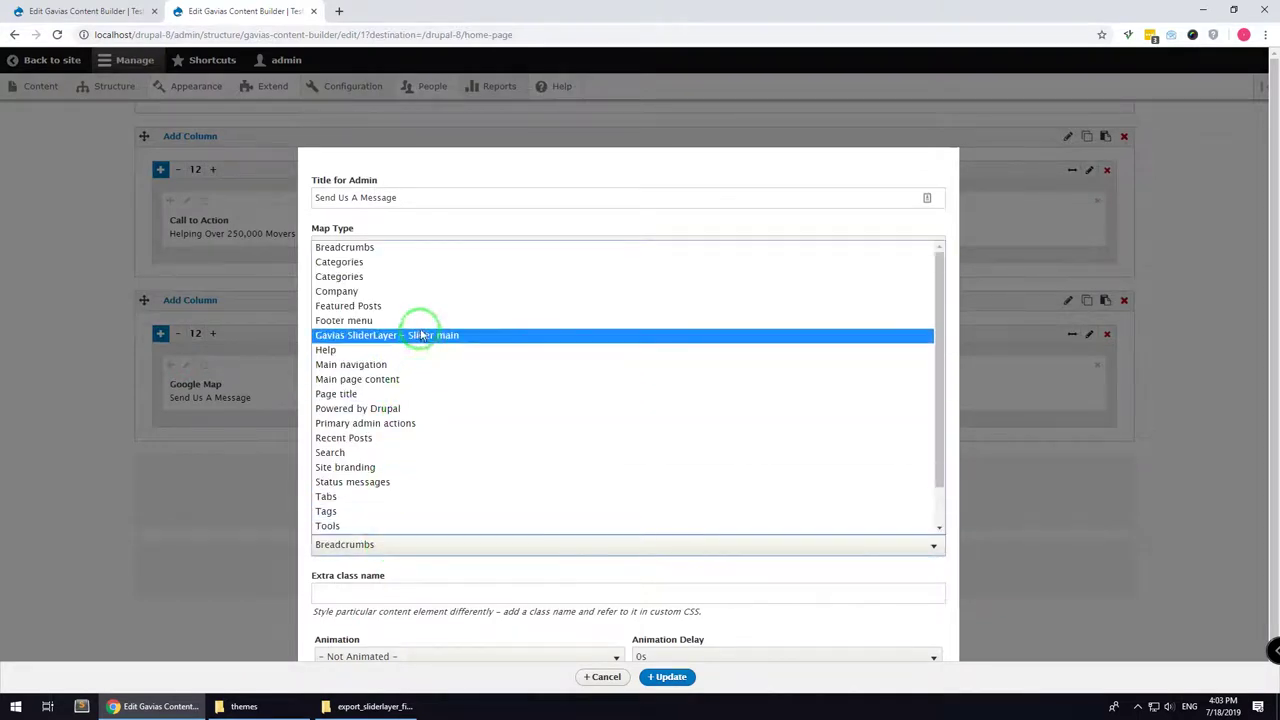
scroll(417, 388, down, 1)
scroll(417, 388, down, 1)
click(405, 512)
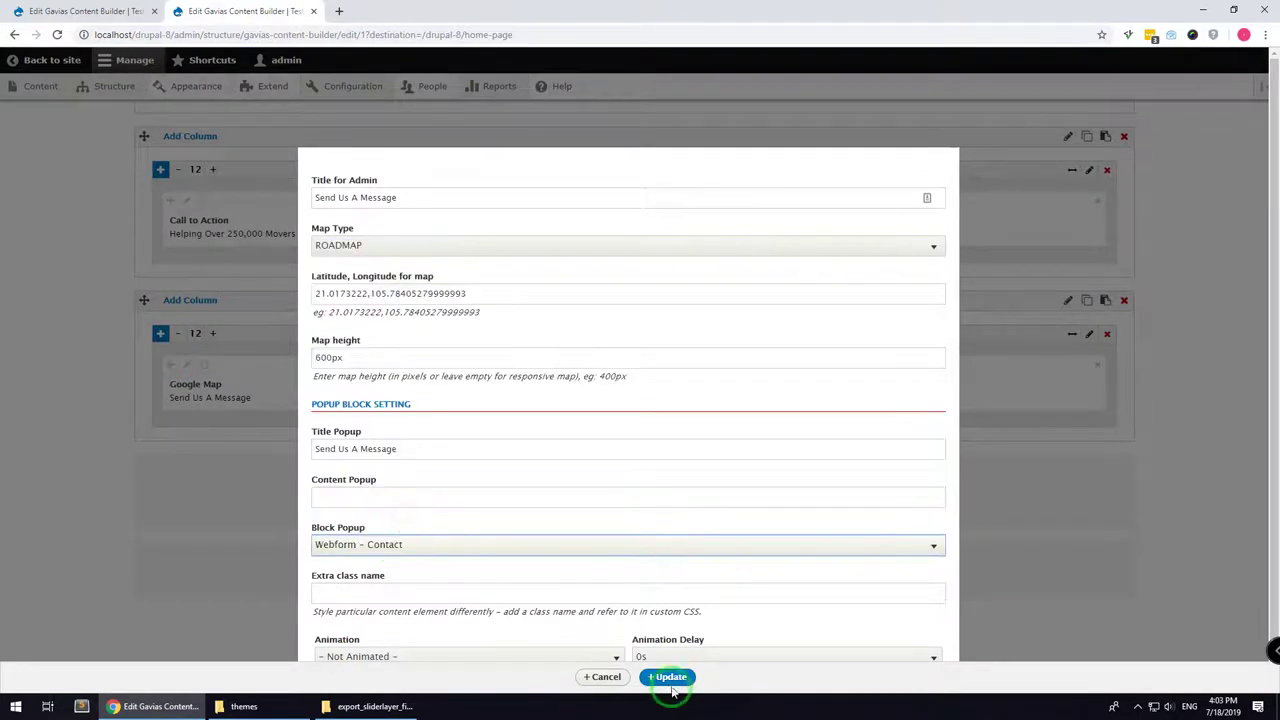
click(668, 677)
click(620, 681)
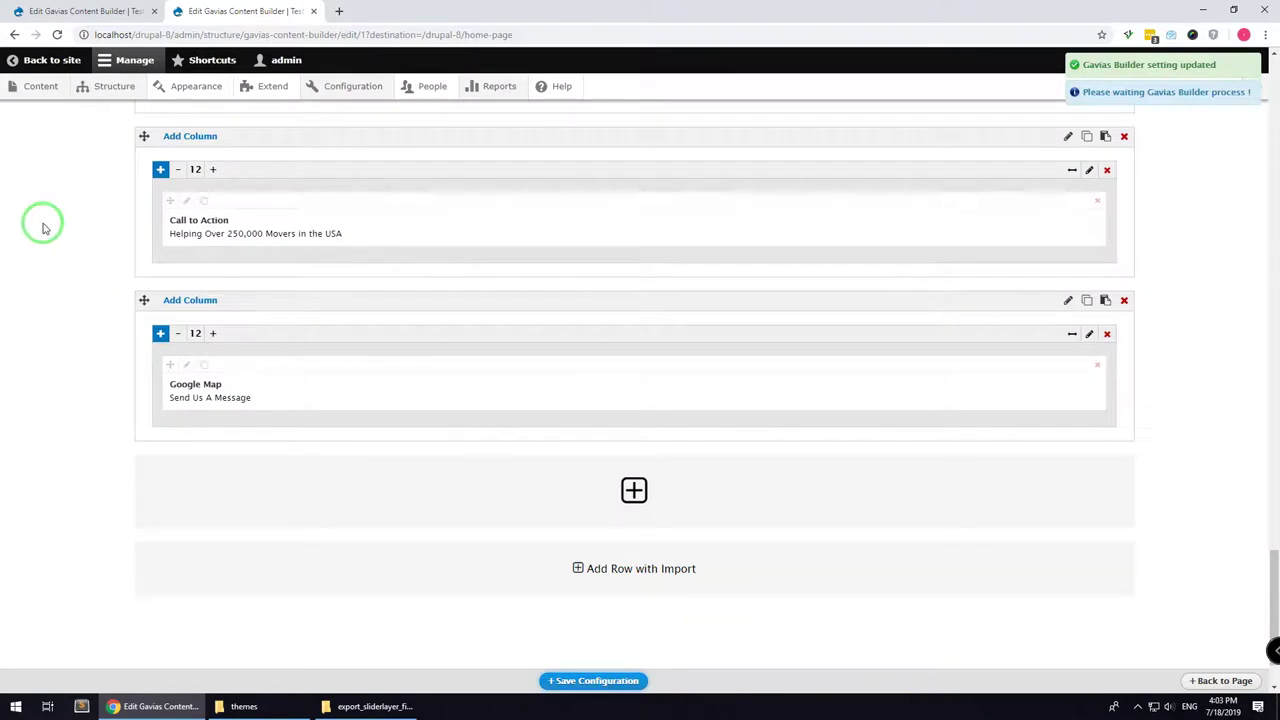
Return to the site and examine the home page's sections, toggling the contact popup over the map
click(55, 64)
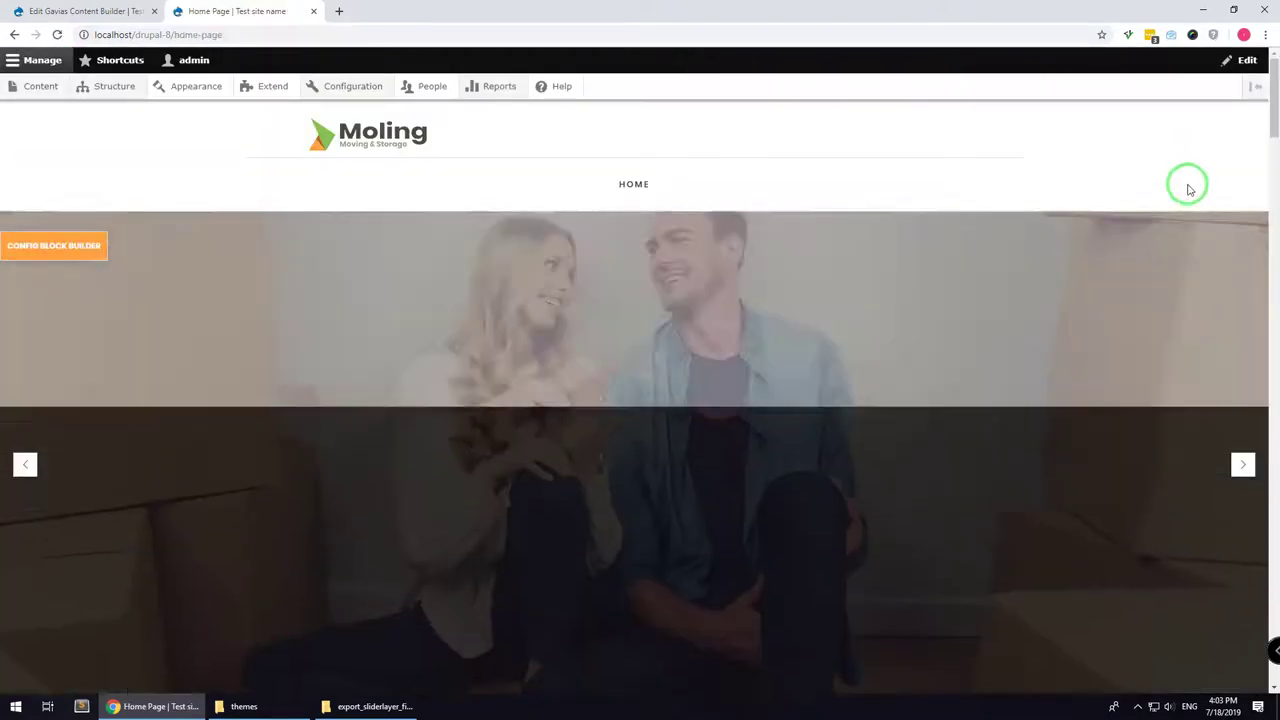
drag(1274, 120, 1268, 624)
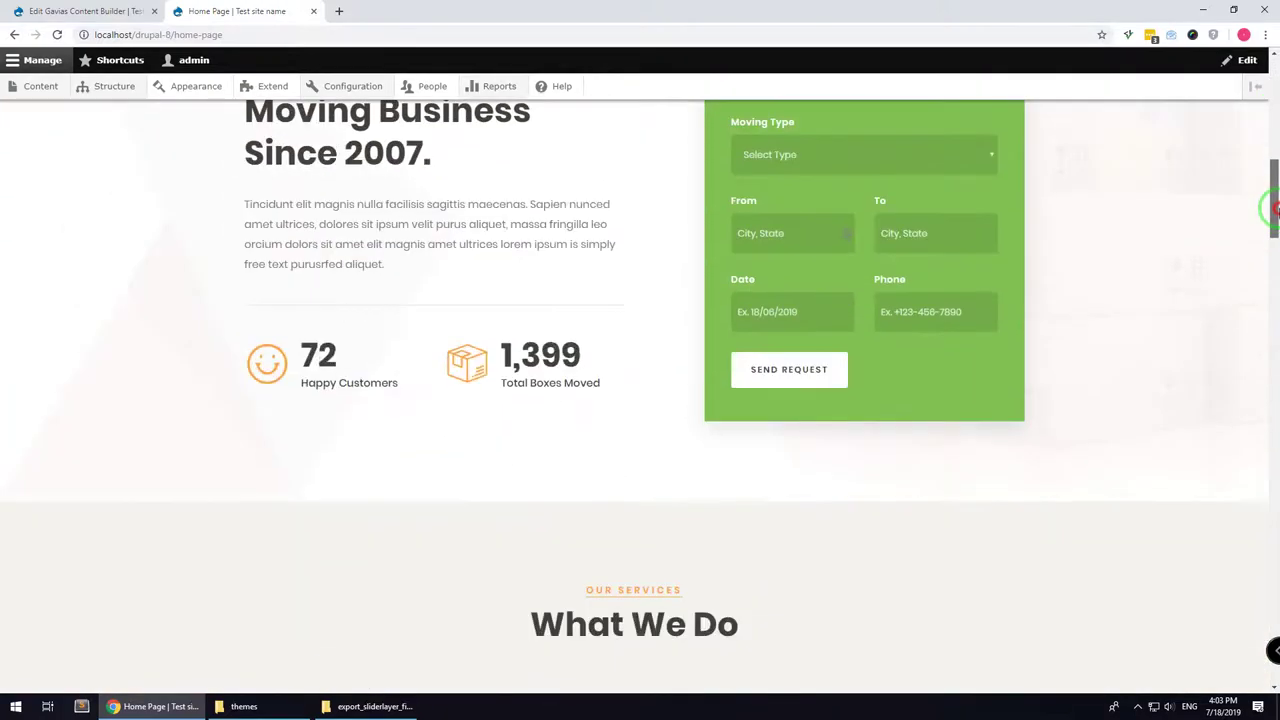
click(930, 297)
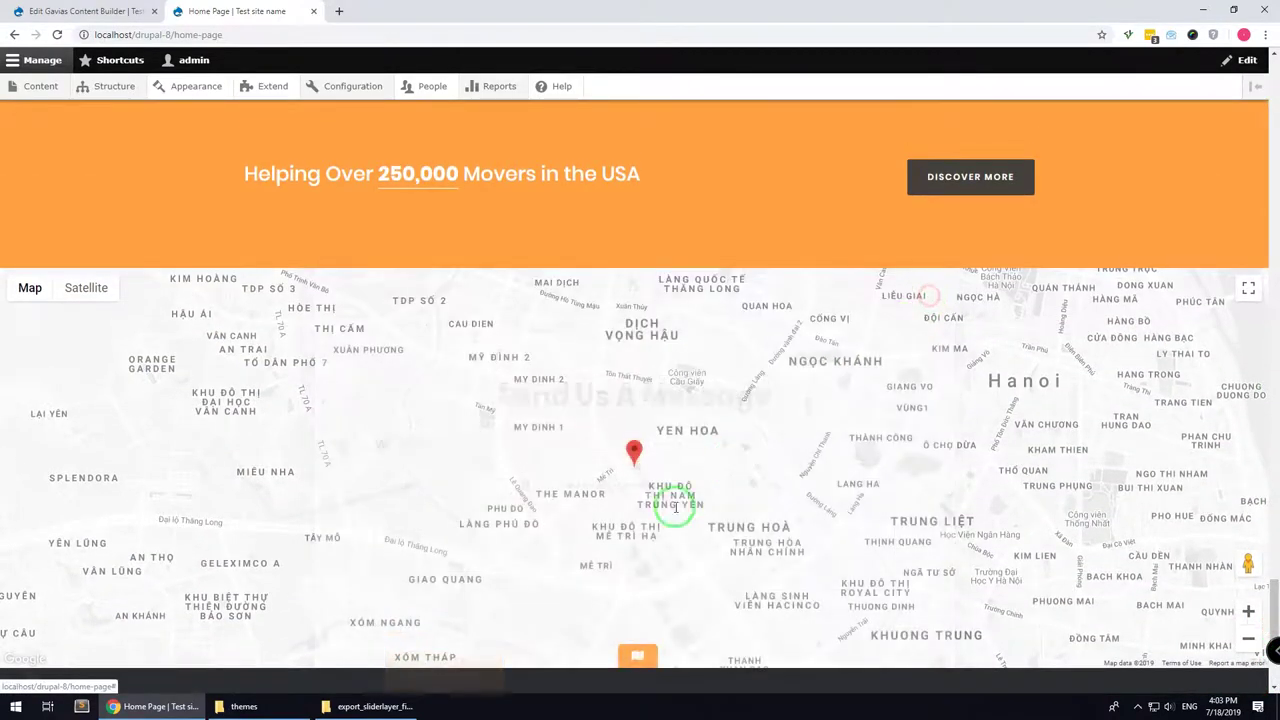
click(632, 655)
drag(1274, 608, 1274, 62)
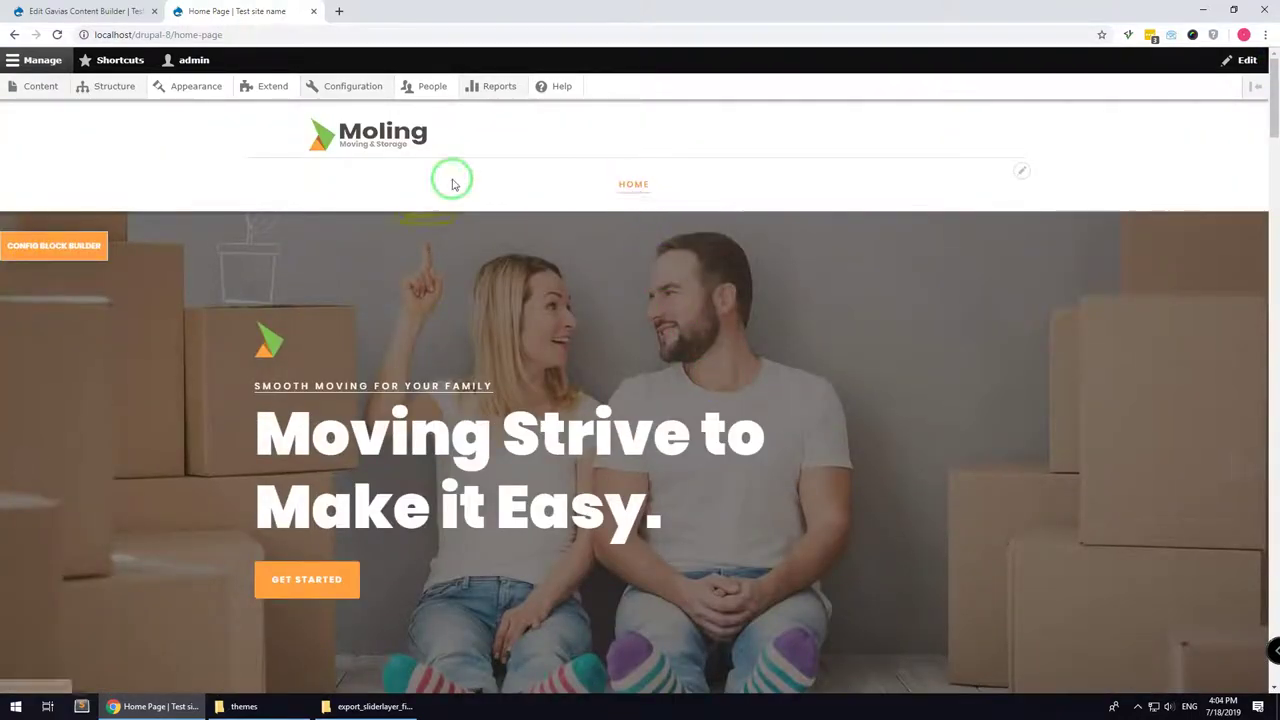
Open the Main navigation menu in a new tab and add a menu link titled Page I with the link /#
mouse_move(113, 97)
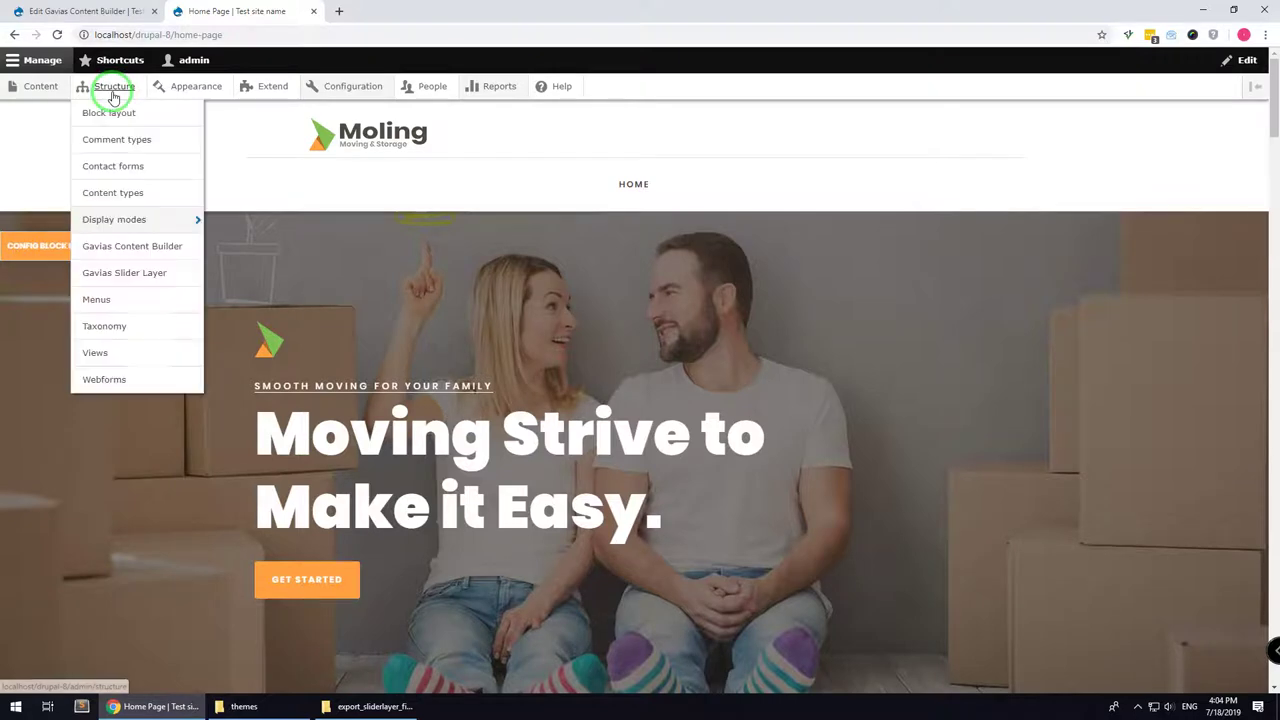
middle_click(106, 298)
click(363, 10)
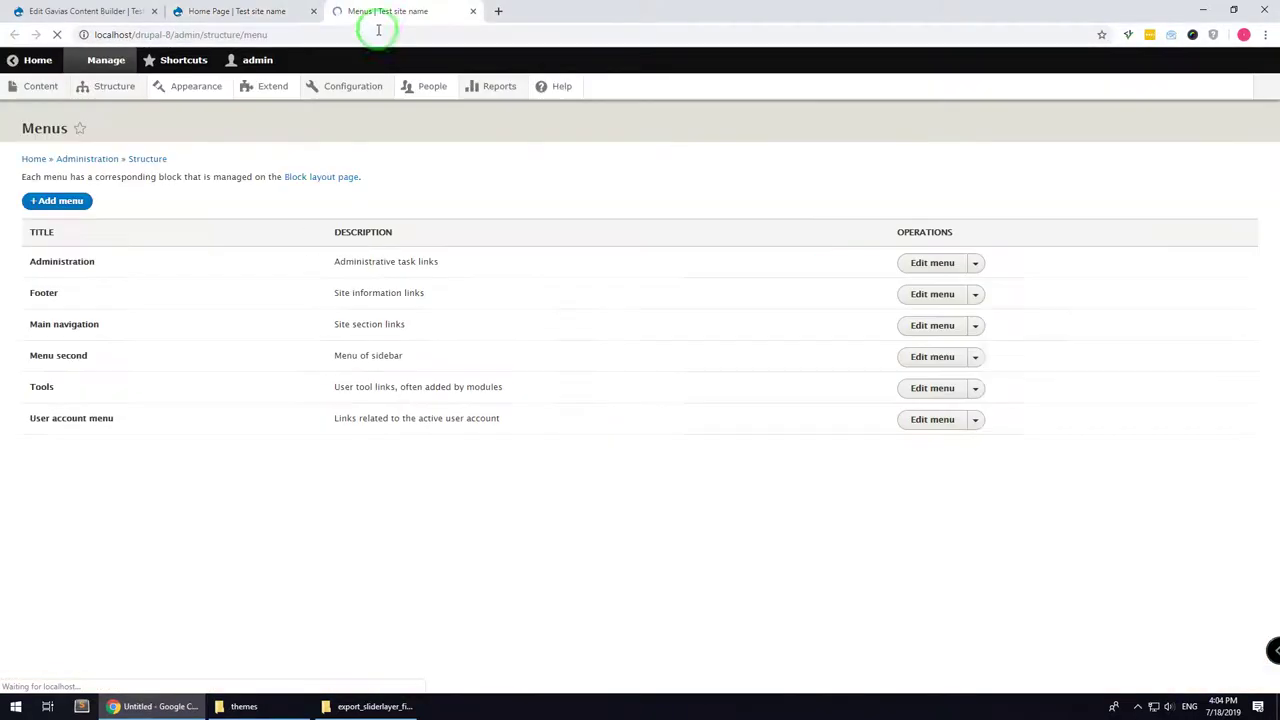
click(932, 325)
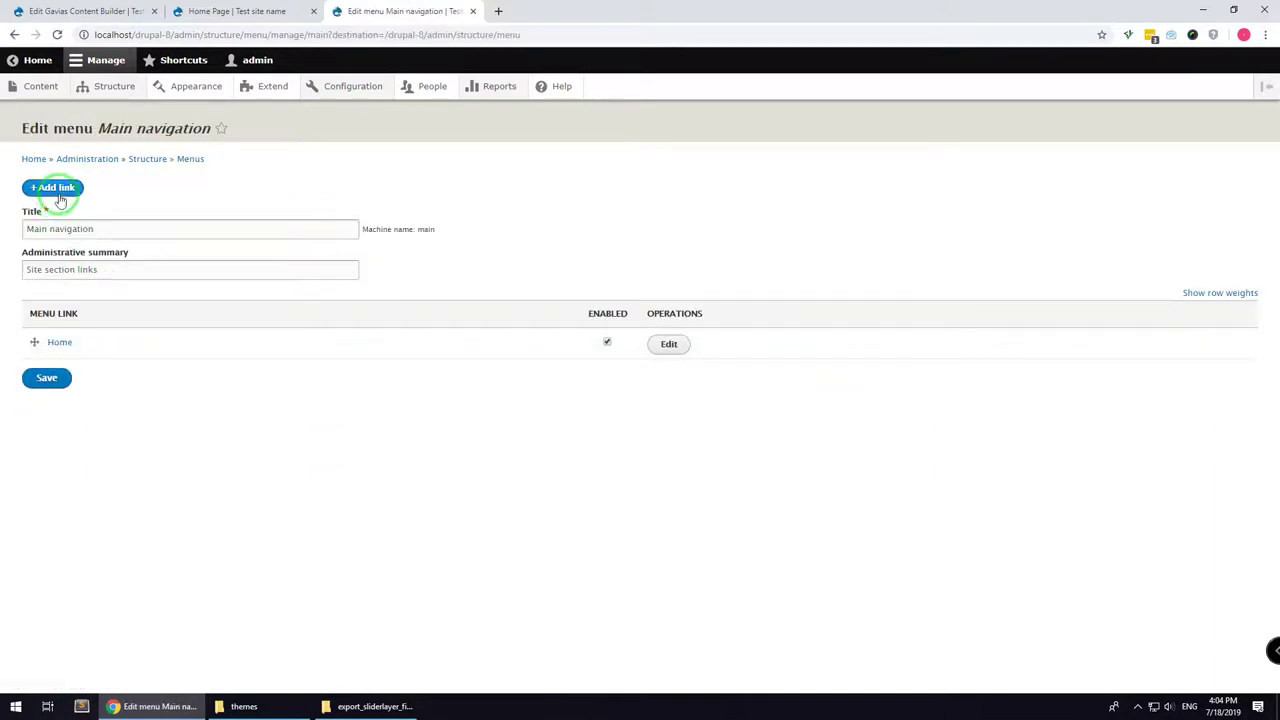
click(55, 190)
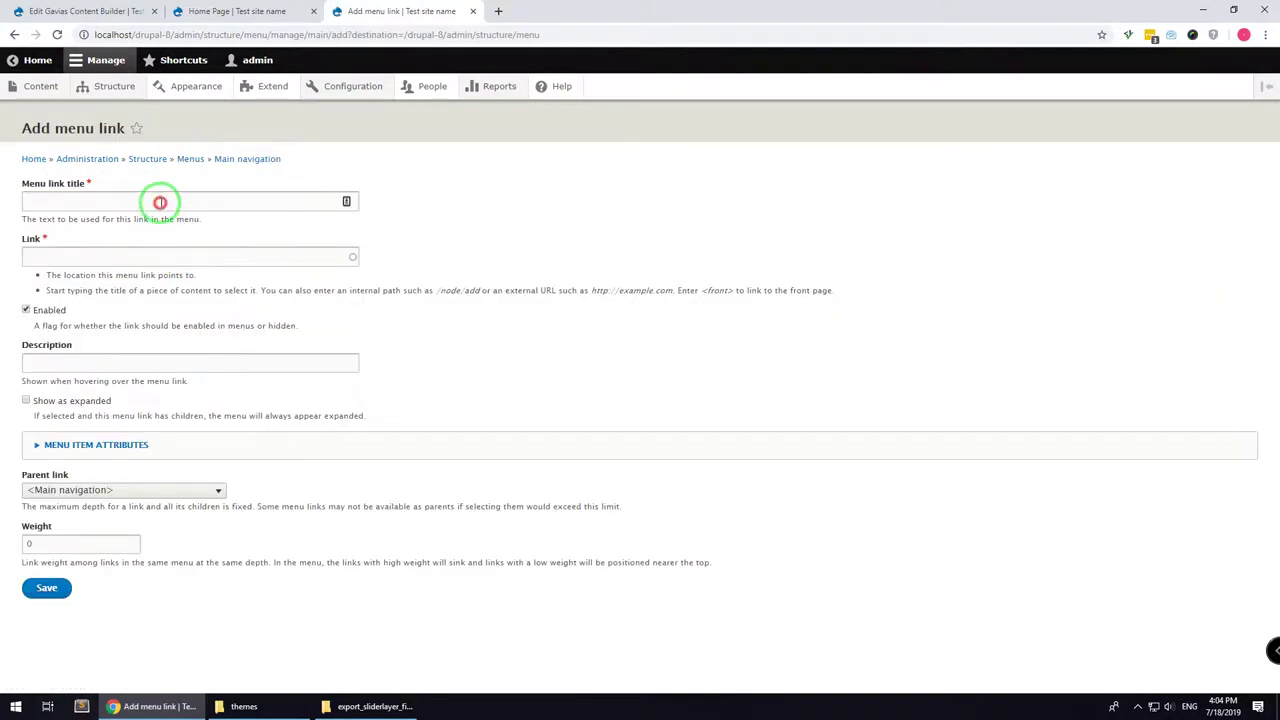
click(160, 202)
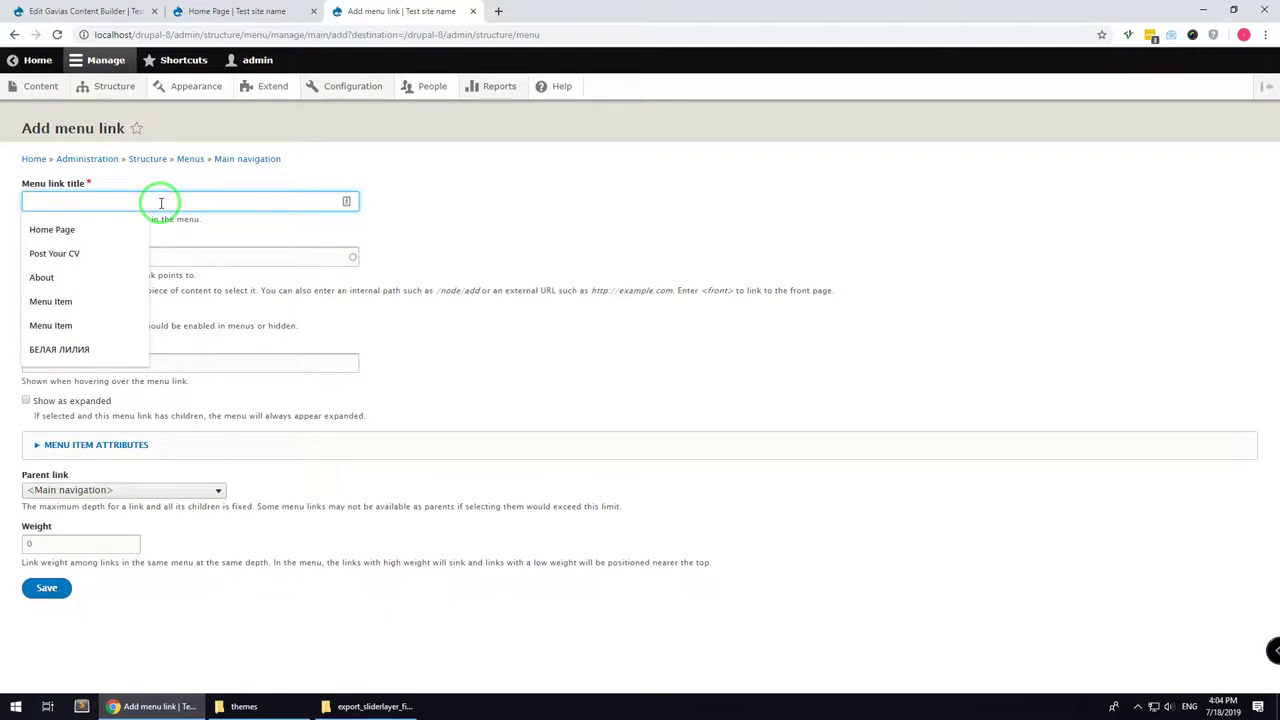
text(Pag)
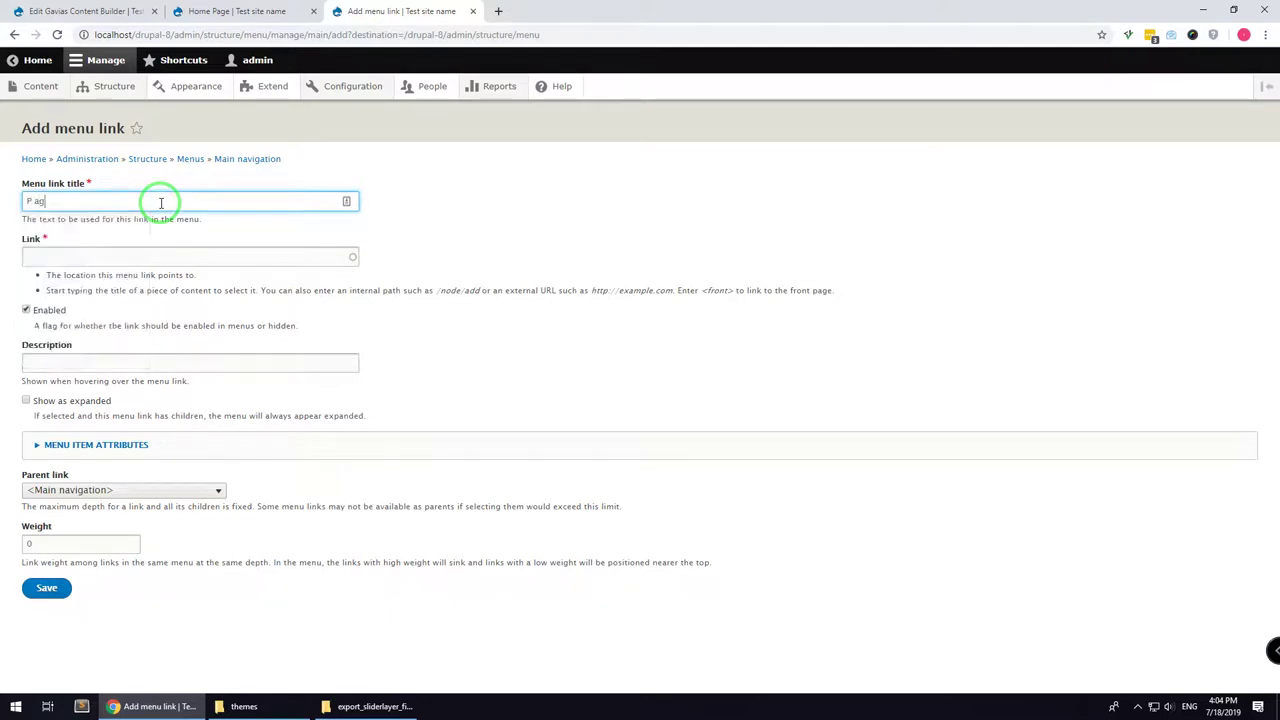
text(e)
click(91, 263)
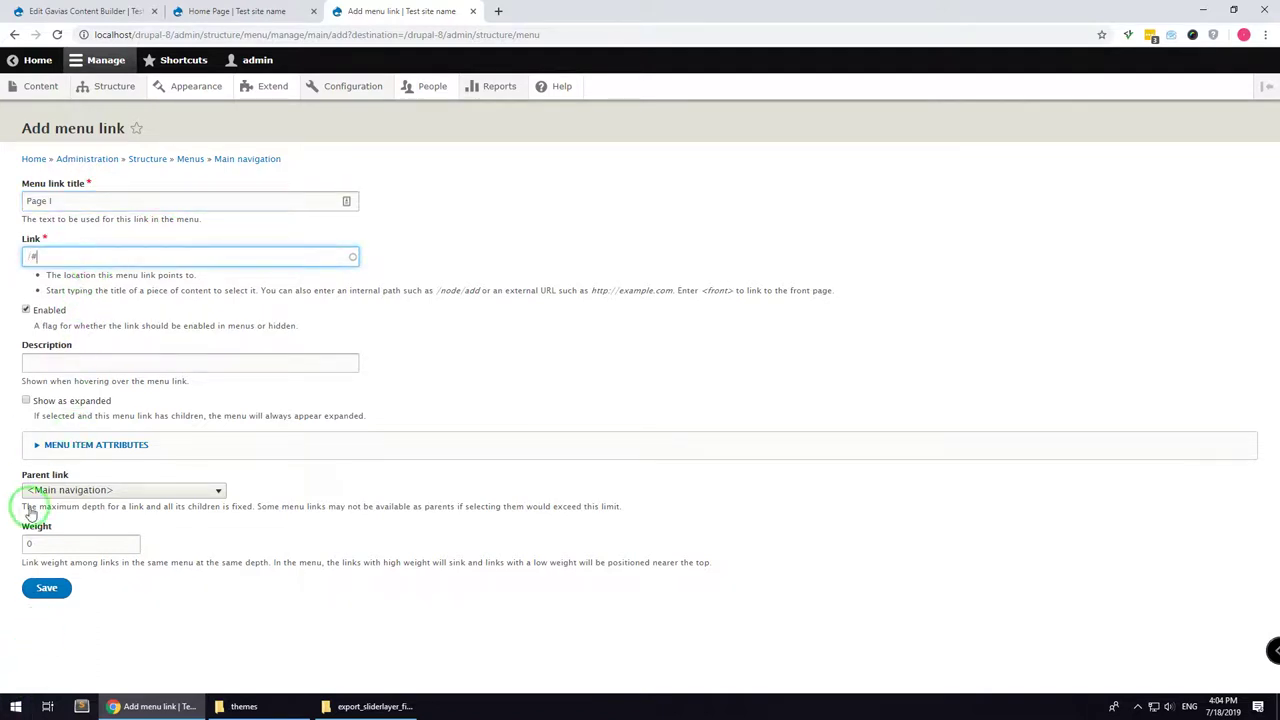
click(40, 589)
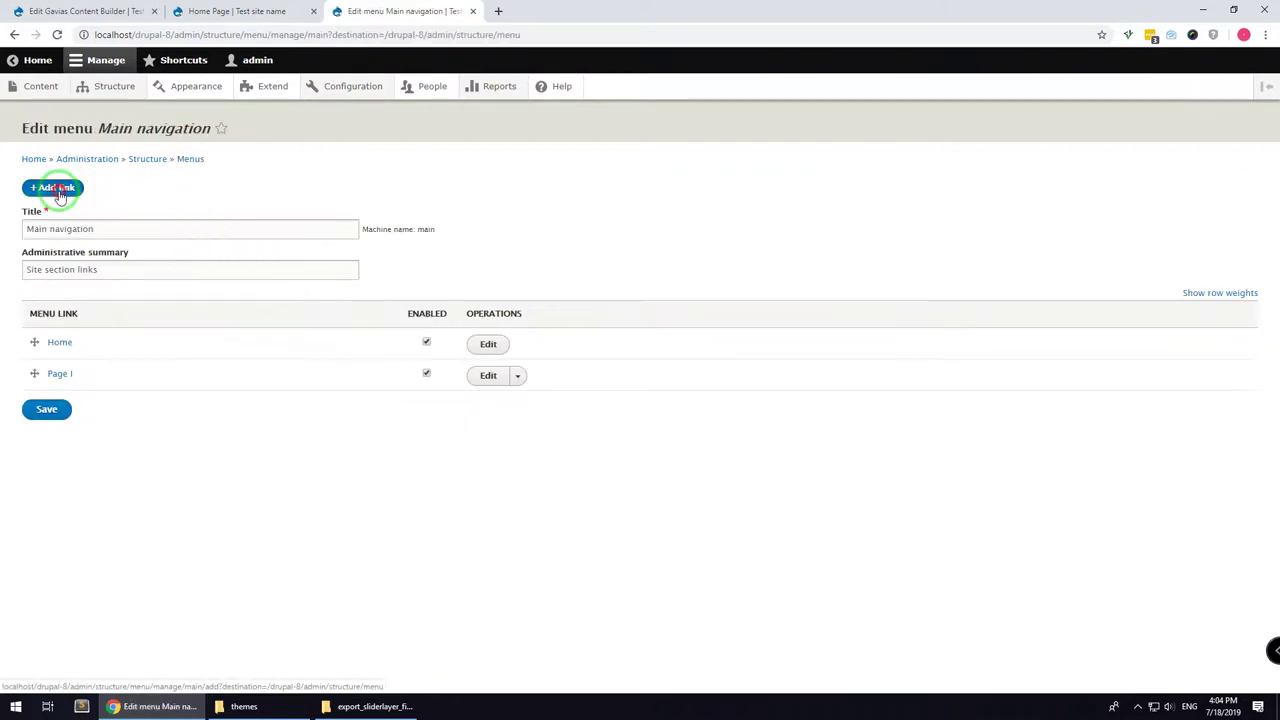
Add a Main navigation link titled Post Your CV pointing to #, and return to the home page to view the menu
click(54, 187)
click(120, 200)
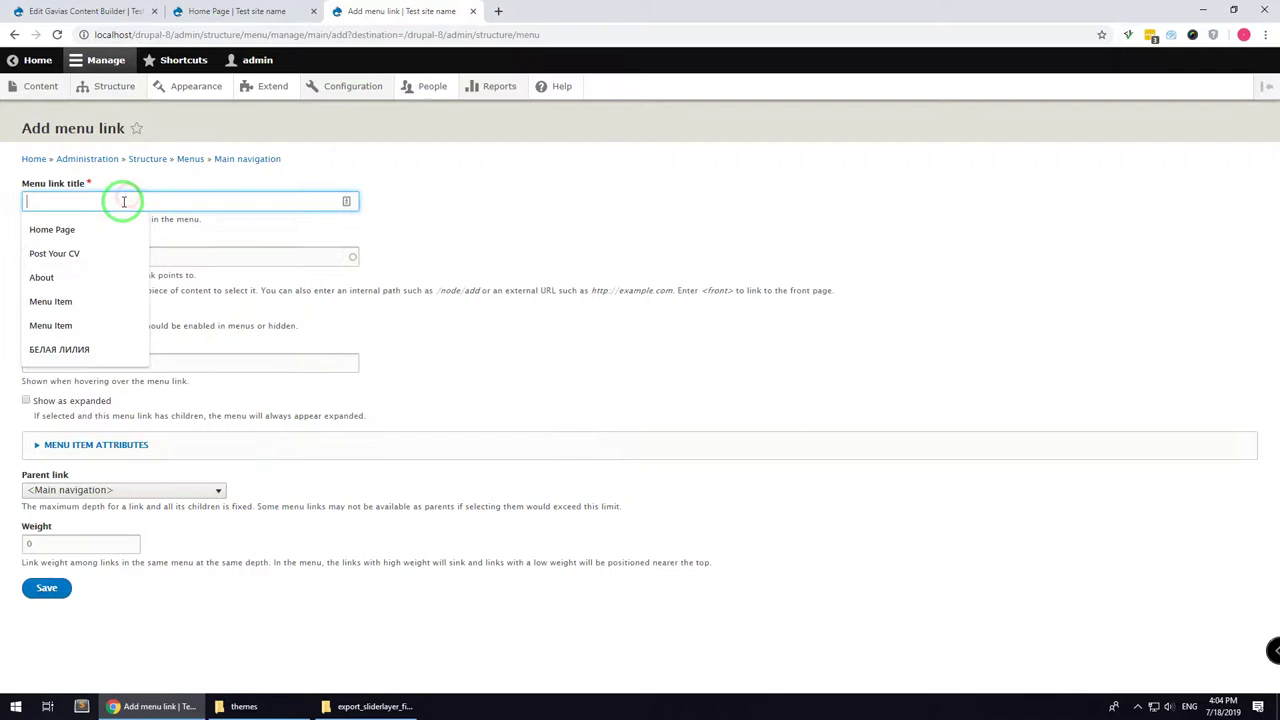
click(76, 254)
click(85, 259)
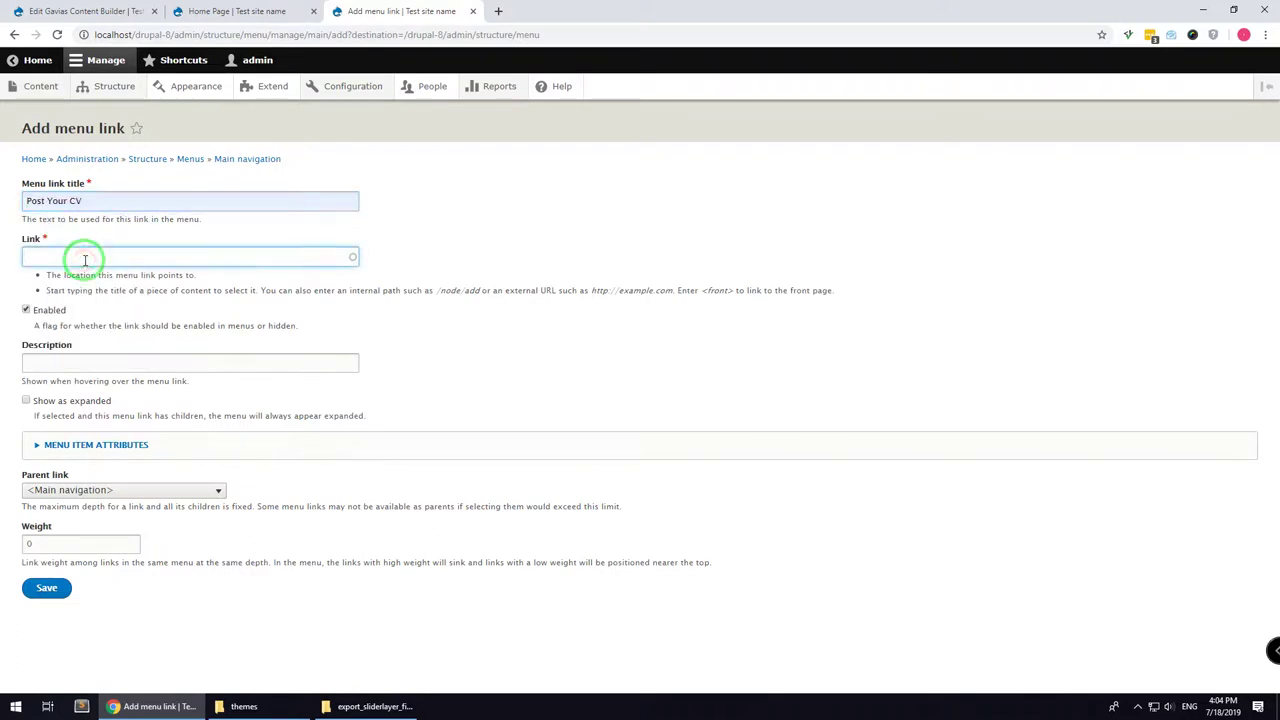
click(47, 587)
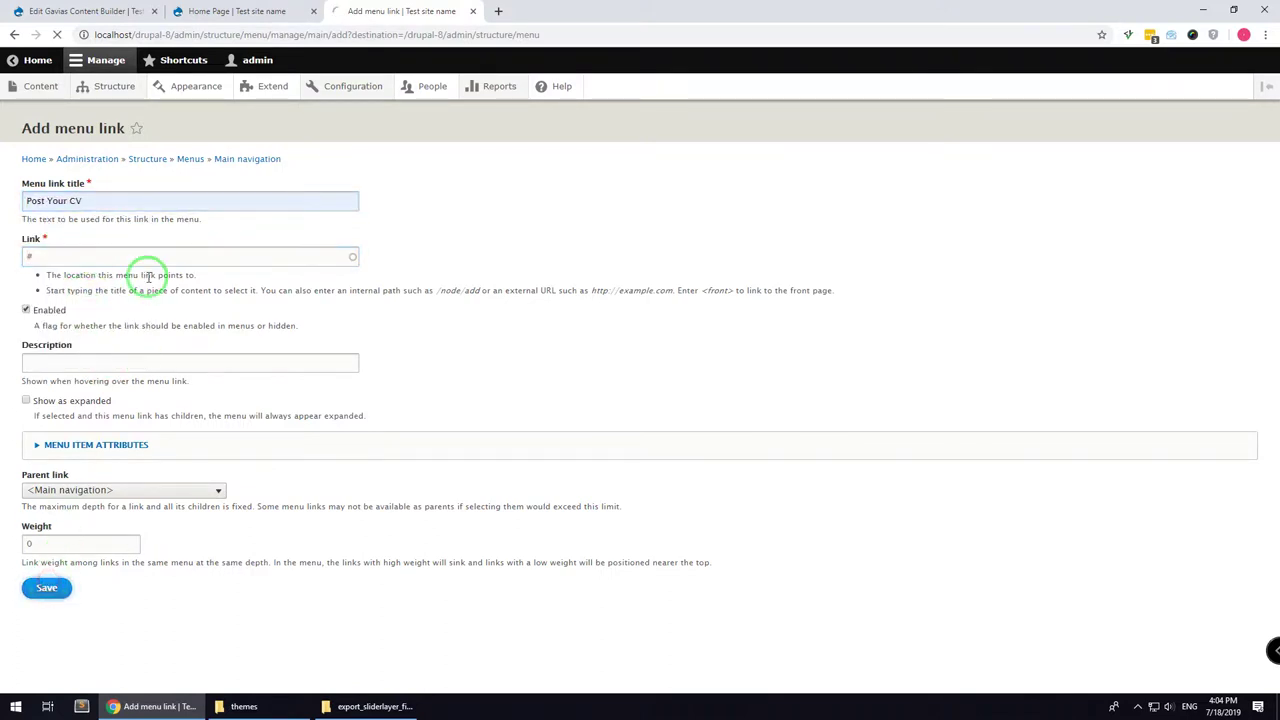
click(38, 60)
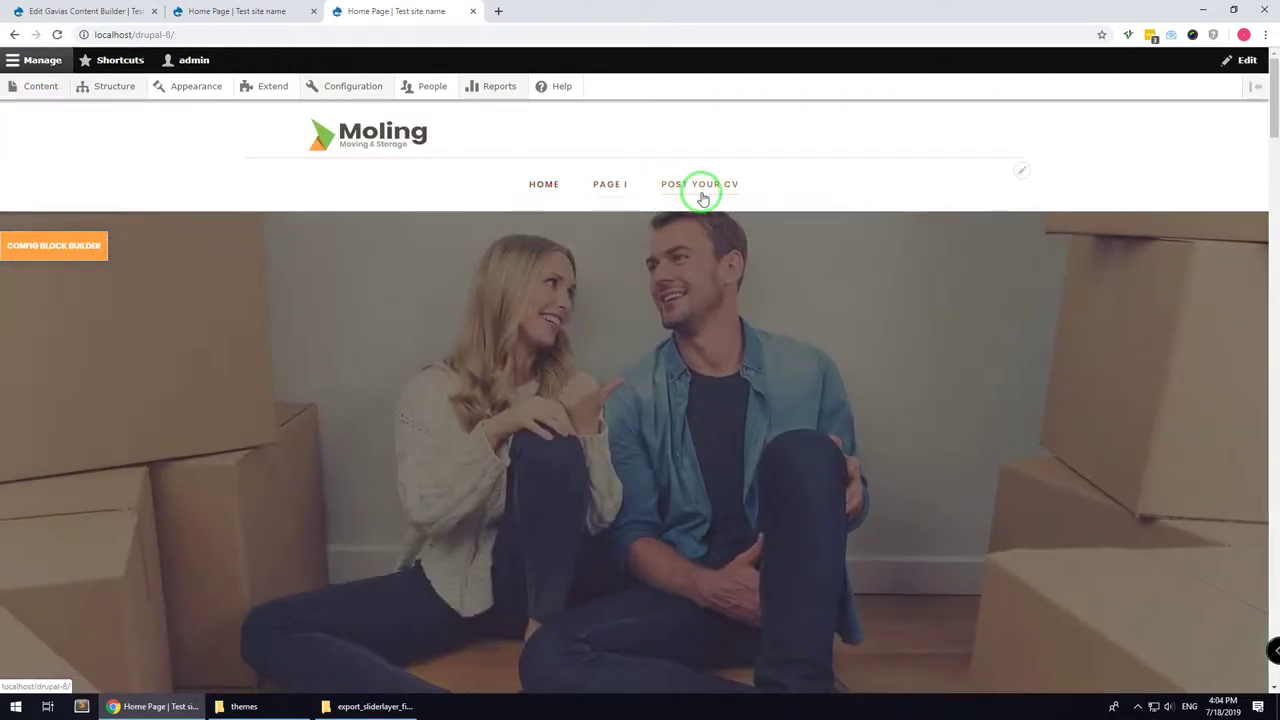
mouse_move(1272, 102)
mouse_down()
mouse_move(1272, 650)
mouse_move(1272, 100)
mouse_up()
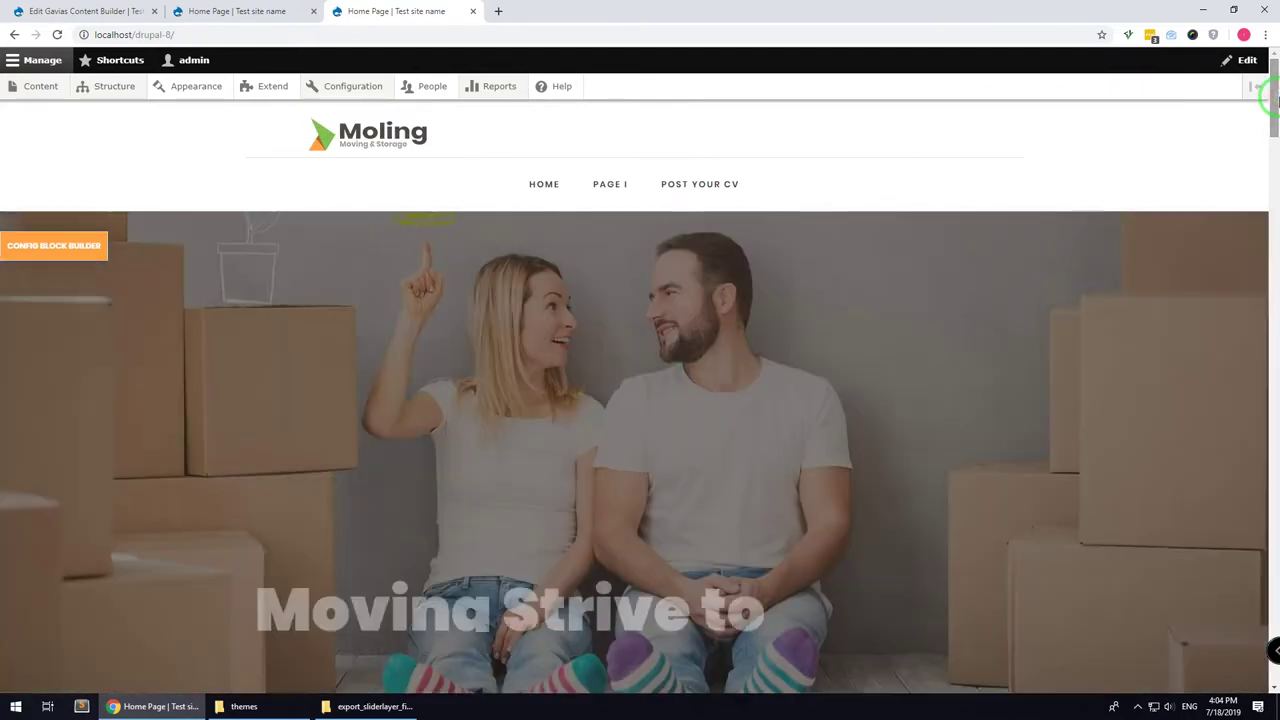